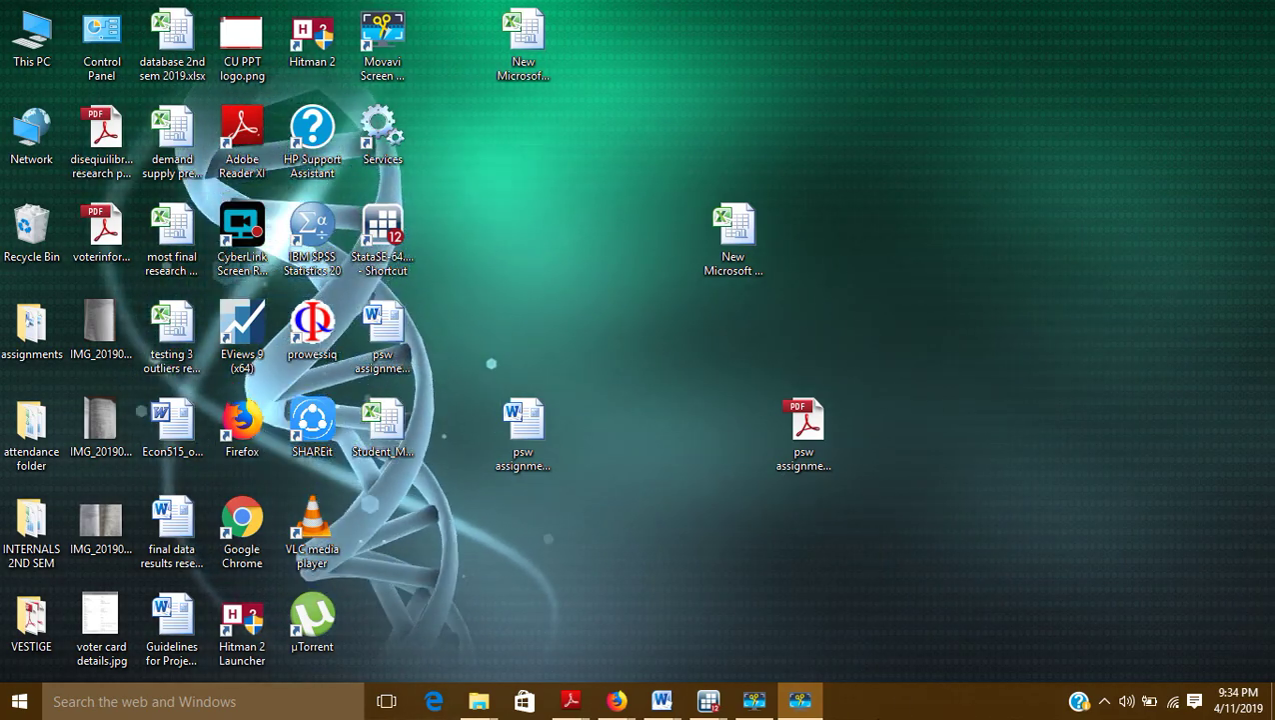
Switch to Stata and install the ivreg2 and ivhettest packages from SSC
mouse_move(709, 704)
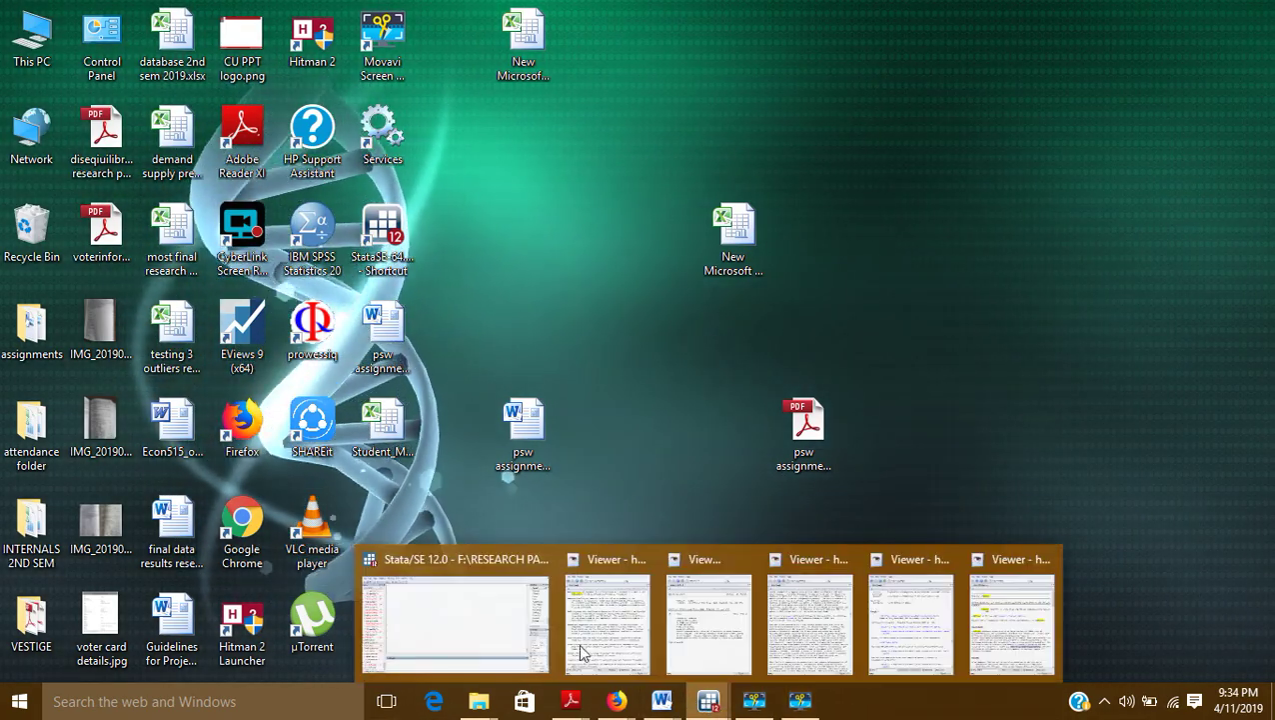
click(457, 625)
click(224, 600)
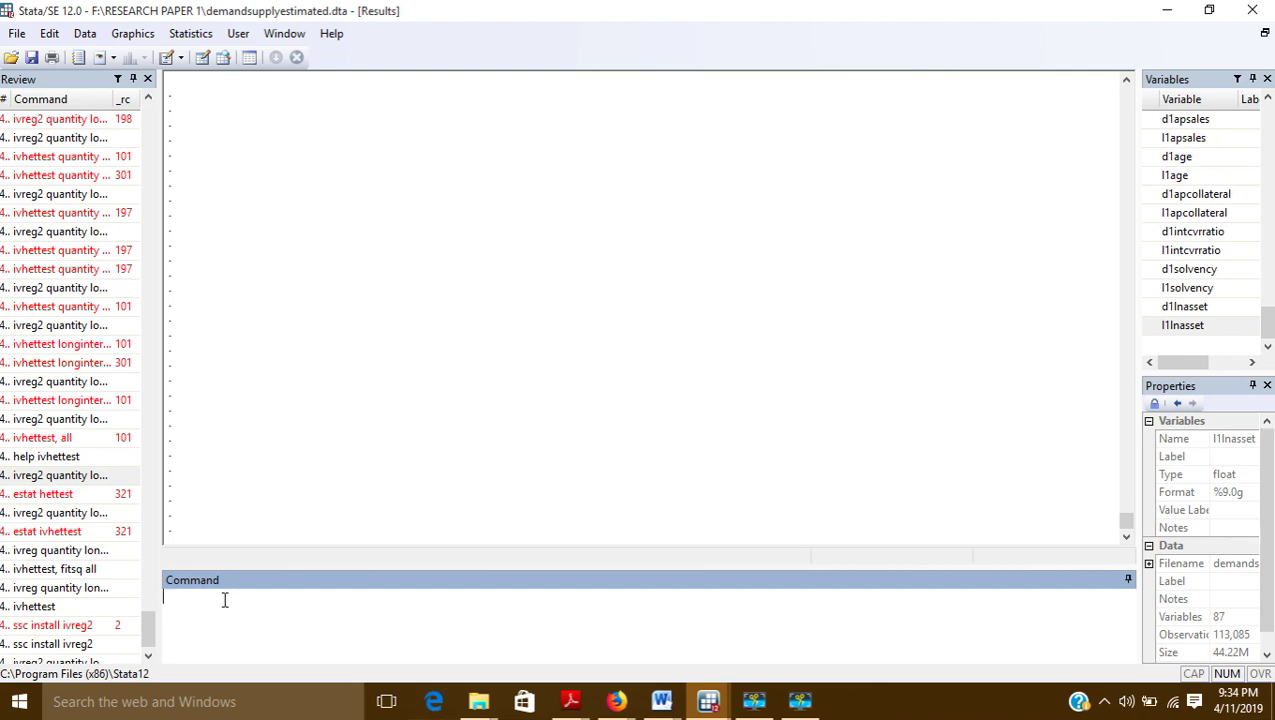
text(ssc install ivreg2)
key(Return)
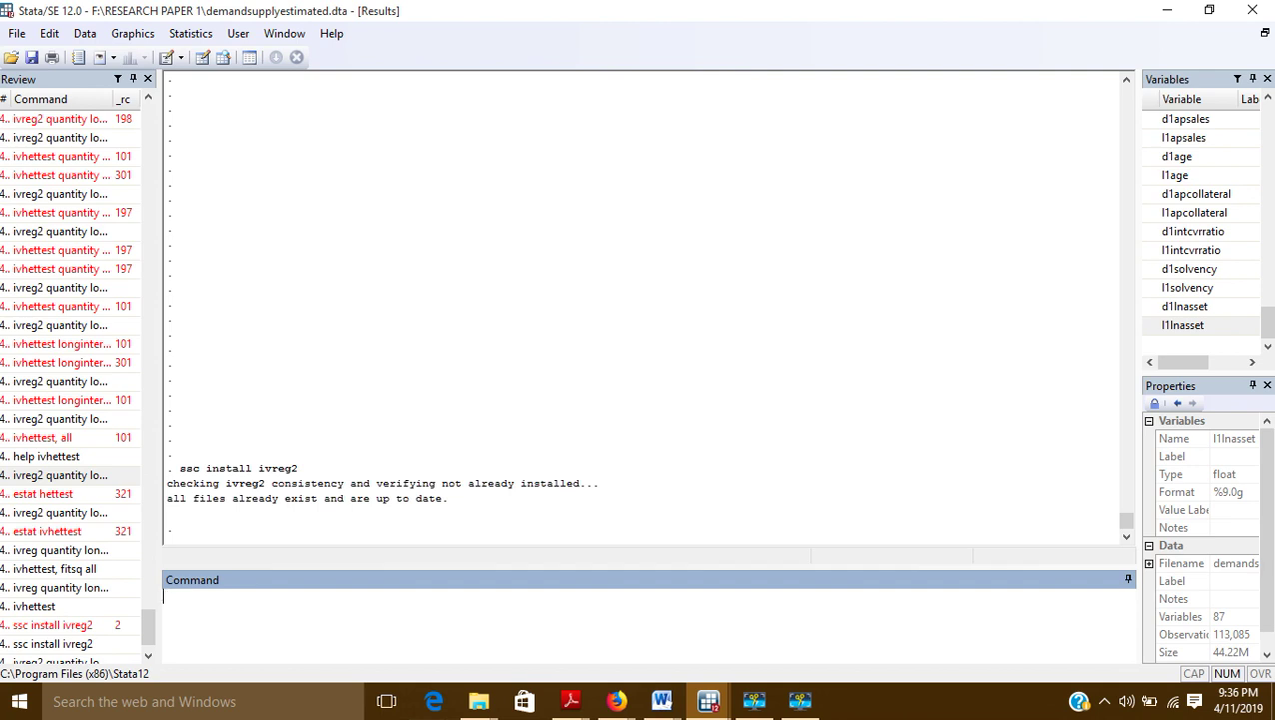
text(ssc install ivhettest)
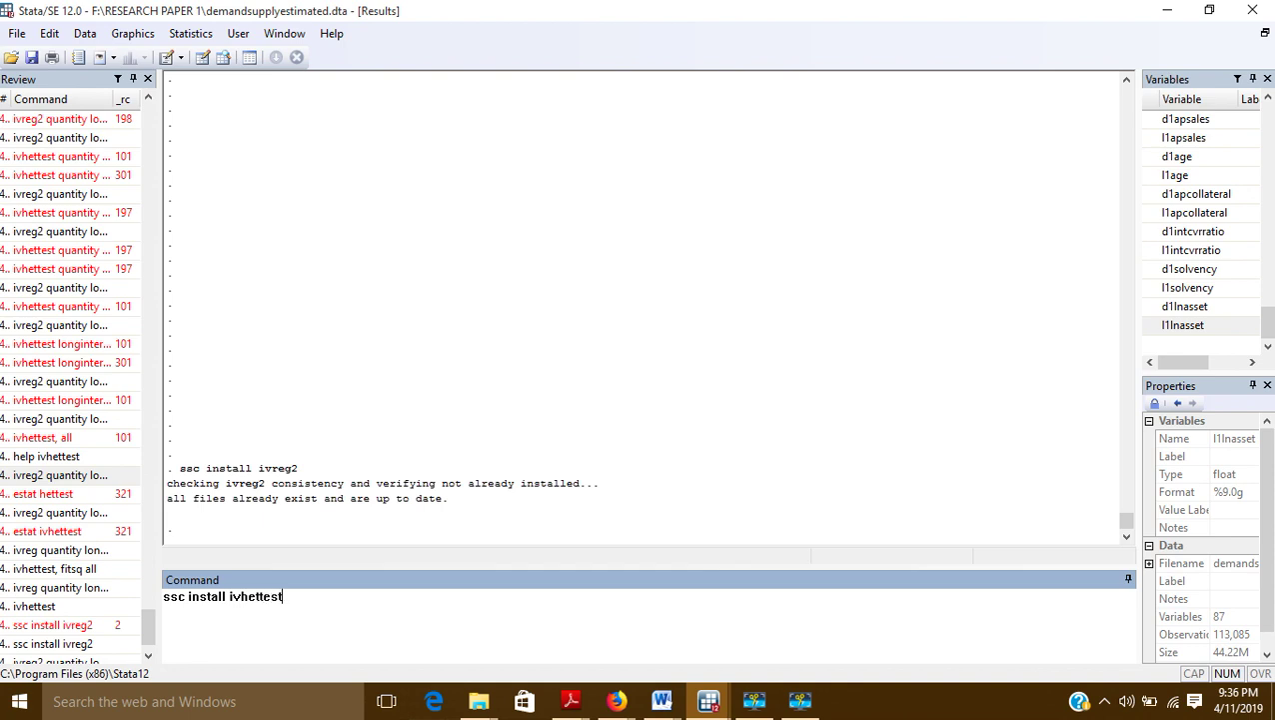
key(Return)
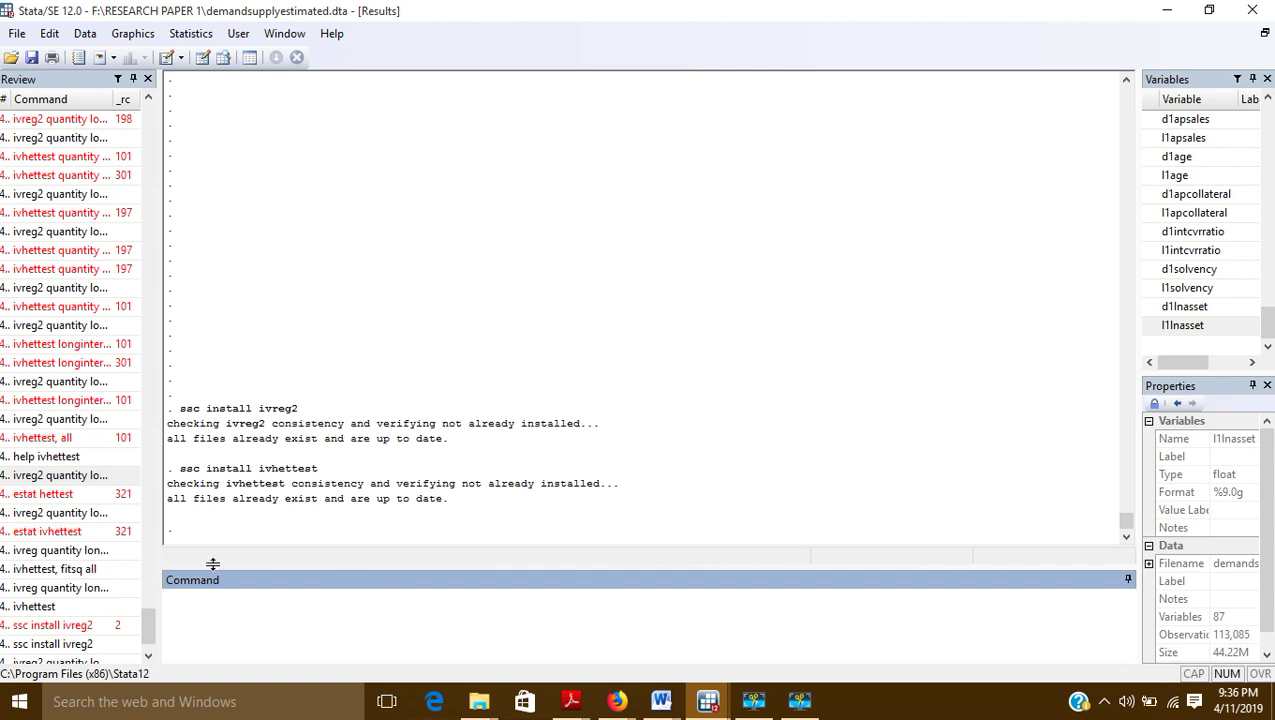
Inspect the industry, year and company columns of the demandsupplyestimated dataset in the Data Editor, then close it
click(203, 59)
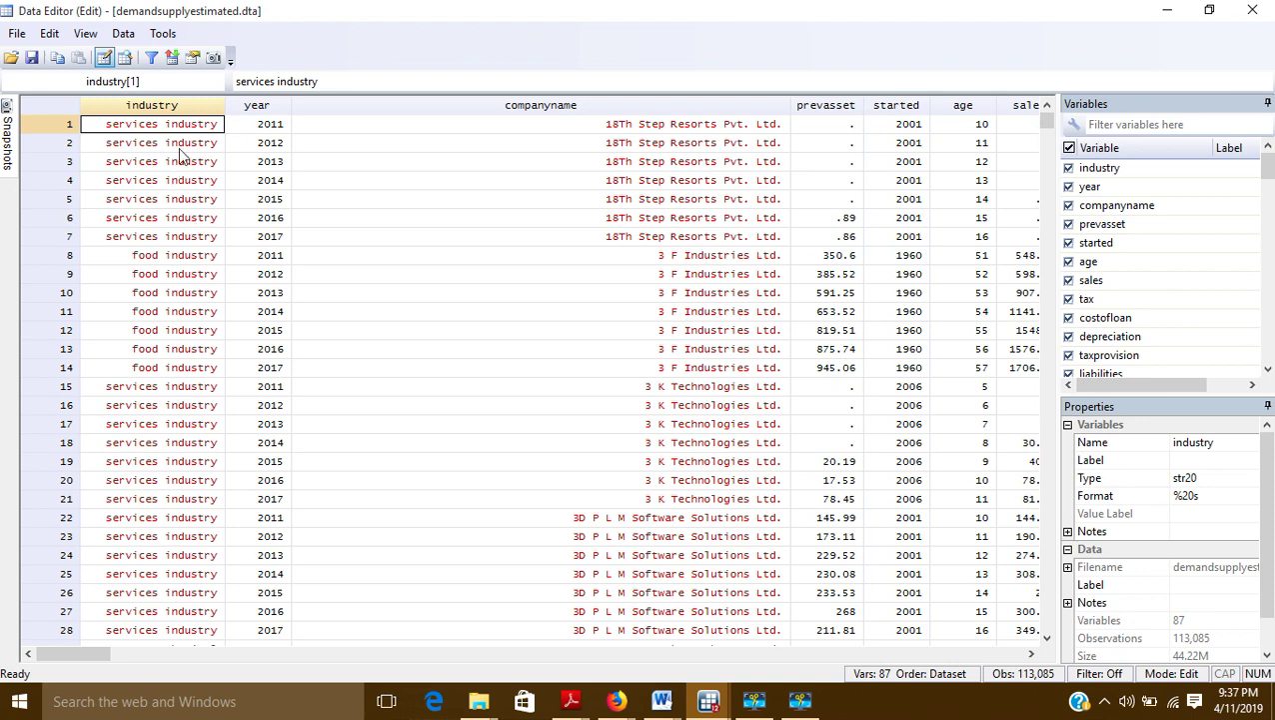
click(259, 128)
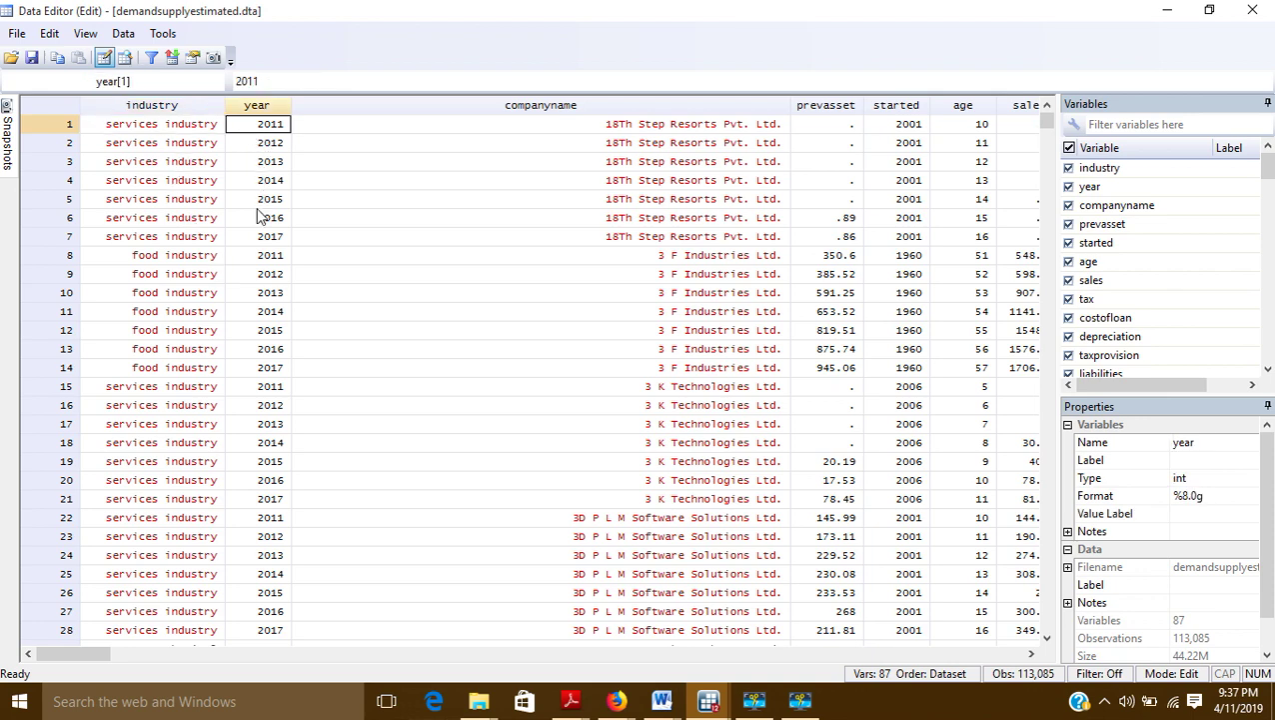
scroll(713, 202, down, 5)
scroll(713, 202, up, 5)
drag(93, 651, 38, 657)
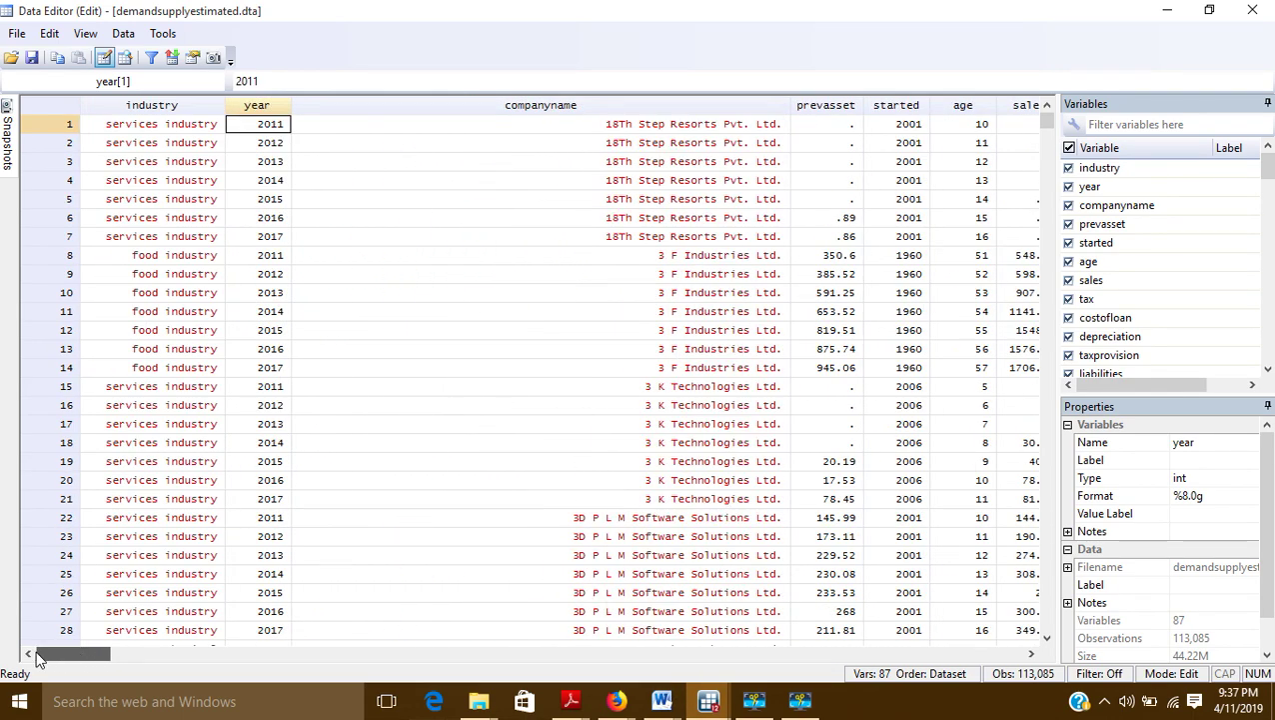
click(1252, 10)
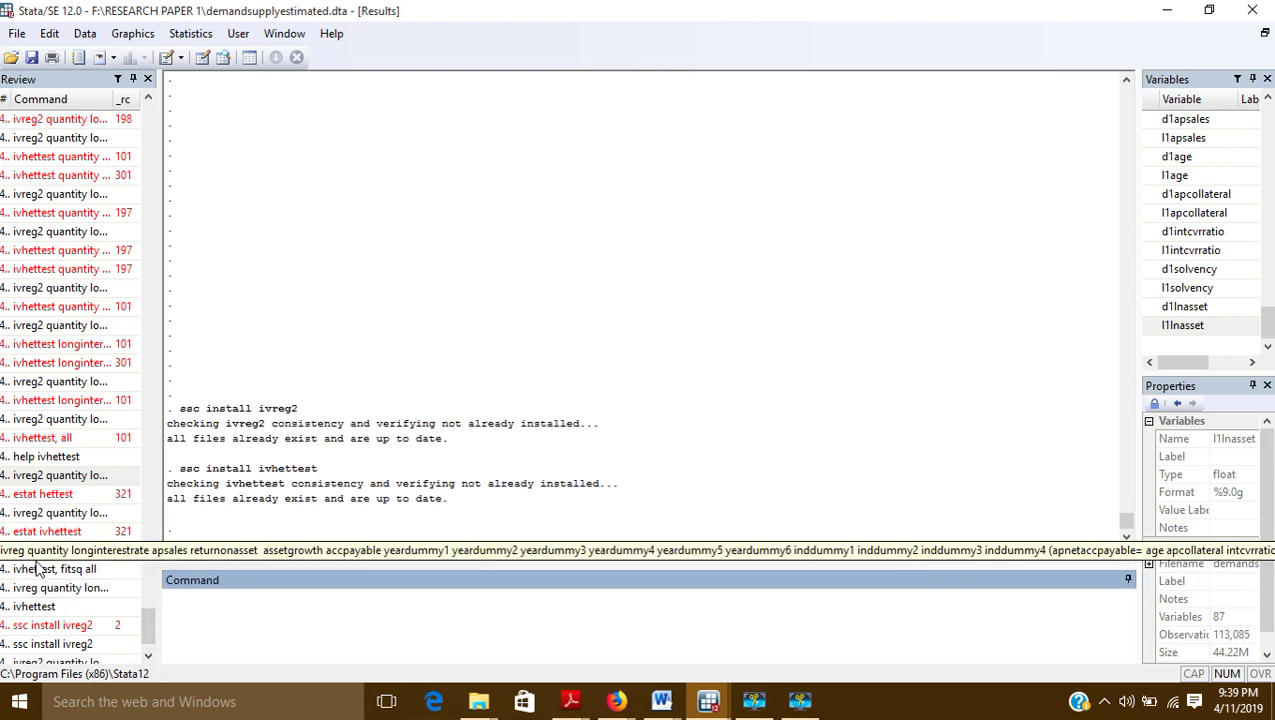
Recall the earlier ivreg2 command for quantity that instruments apnetaccpayable with age, apcollateral, intcvrratio, solvency and lnasset, and review its dependent variable
click(45, 512)
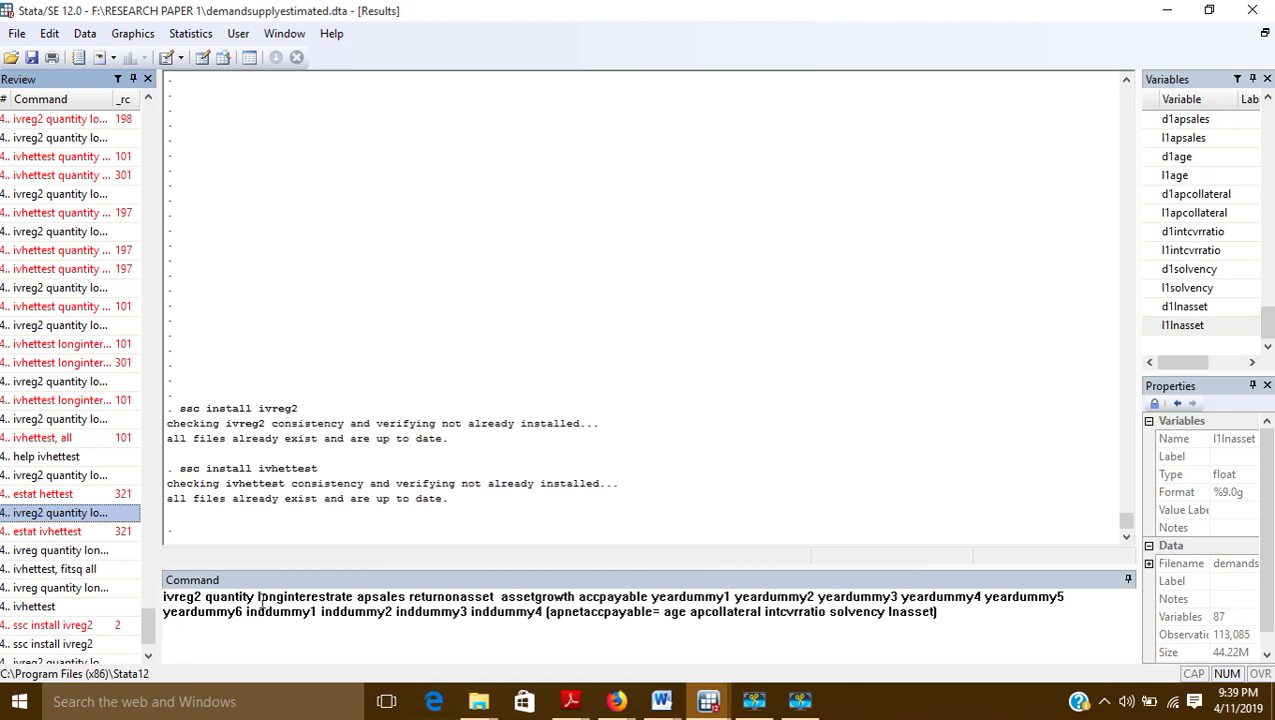
drag(209, 597, 258, 596)
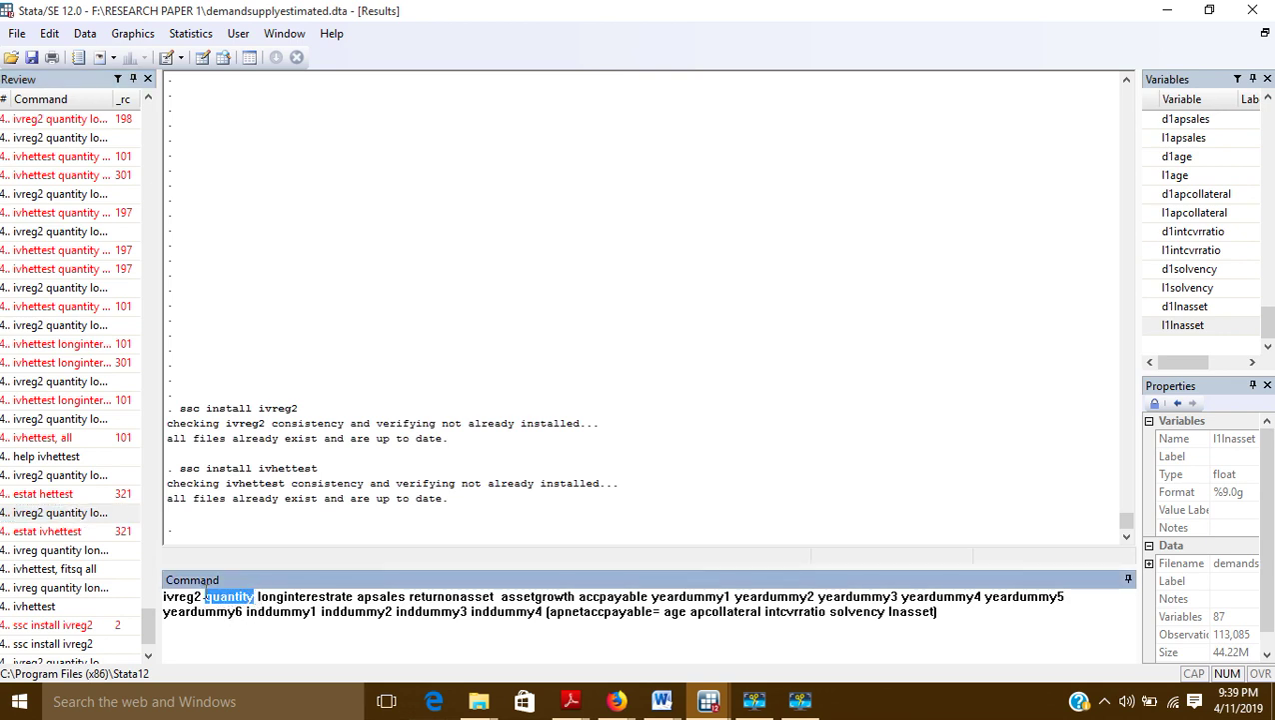
click(205, 596)
drag(205, 596, 256, 597)
click(256, 596)
Examine the exogenous regressors, the endogenous variable apnetaccpayable and its instruments in the recalled ivreg2 command
drag(258, 596, 937, 612)
click(549, 612)
click(661, 613)
click(357, 596)
drag(257, 597, 545, 614)
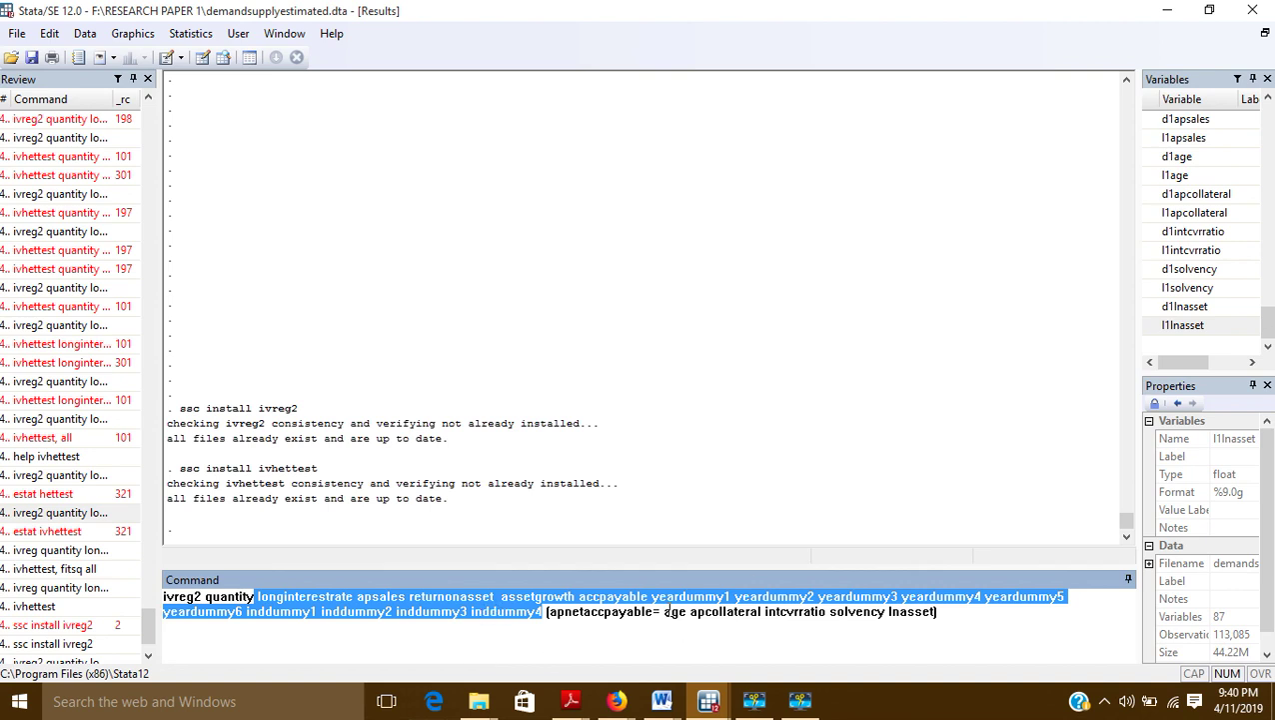
drag(663, 611, 939, 612)
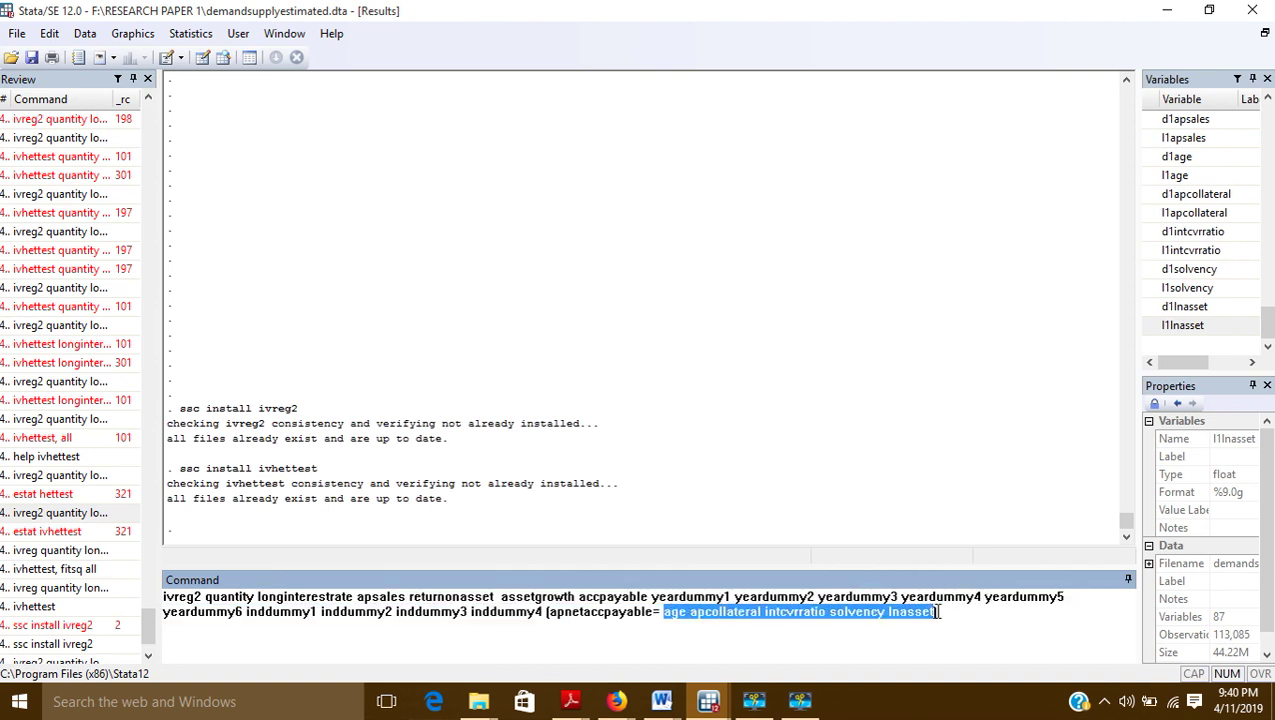
drag(546, 610, 654, 612)
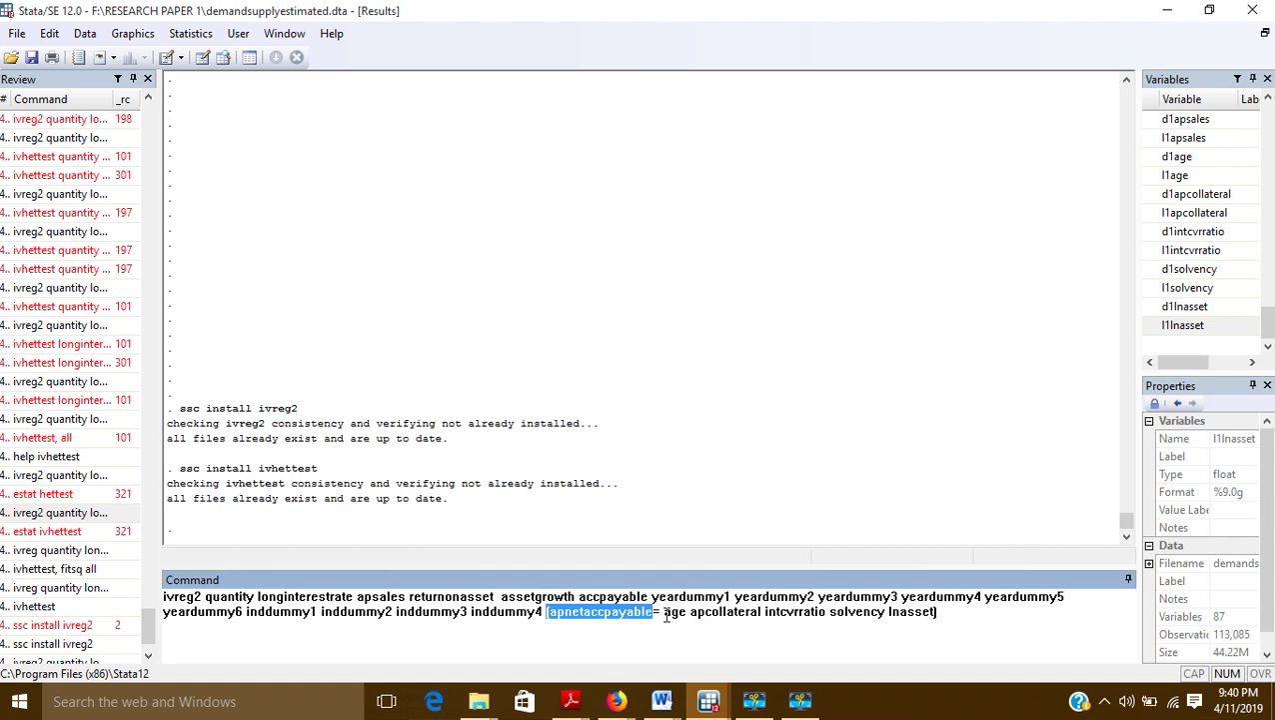
drag(663, 611, 937, 607)
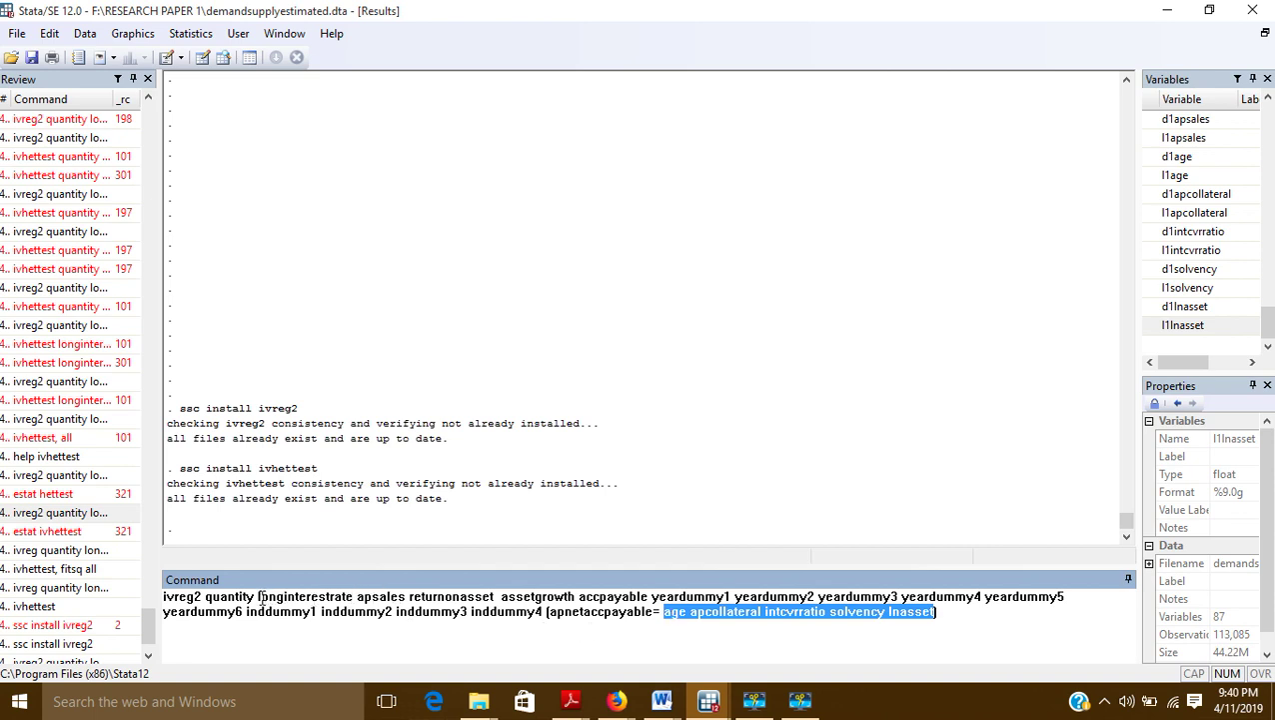
drag(257, 596, 540, 617)
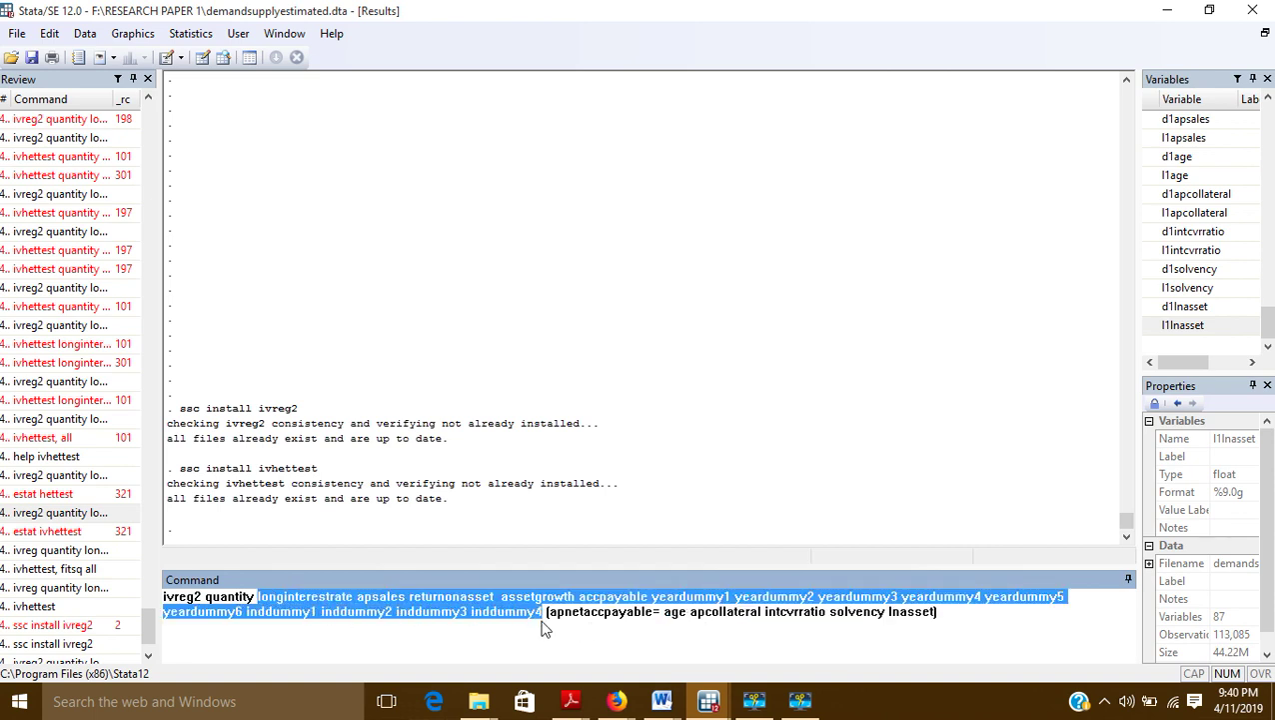
Run the recalled ivreg2 regression of quantity with apnetaccpayable as the instrumented variable
click(528, 626)
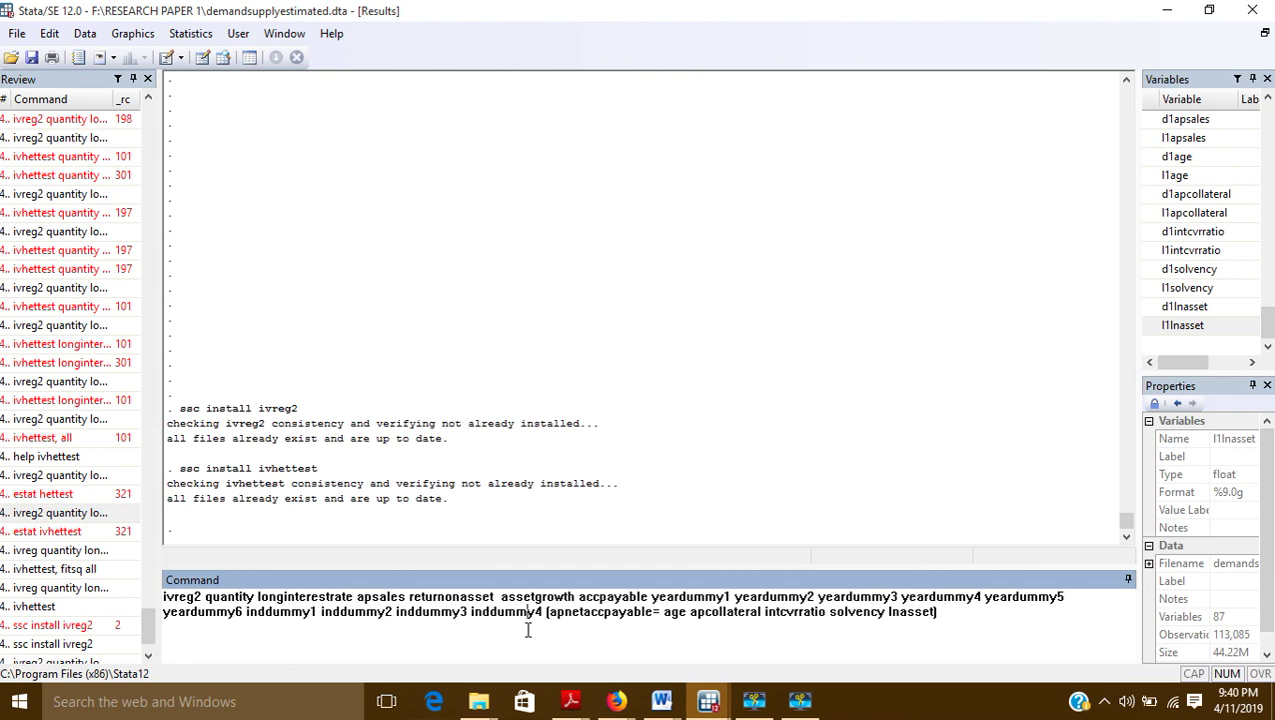
key(Return)
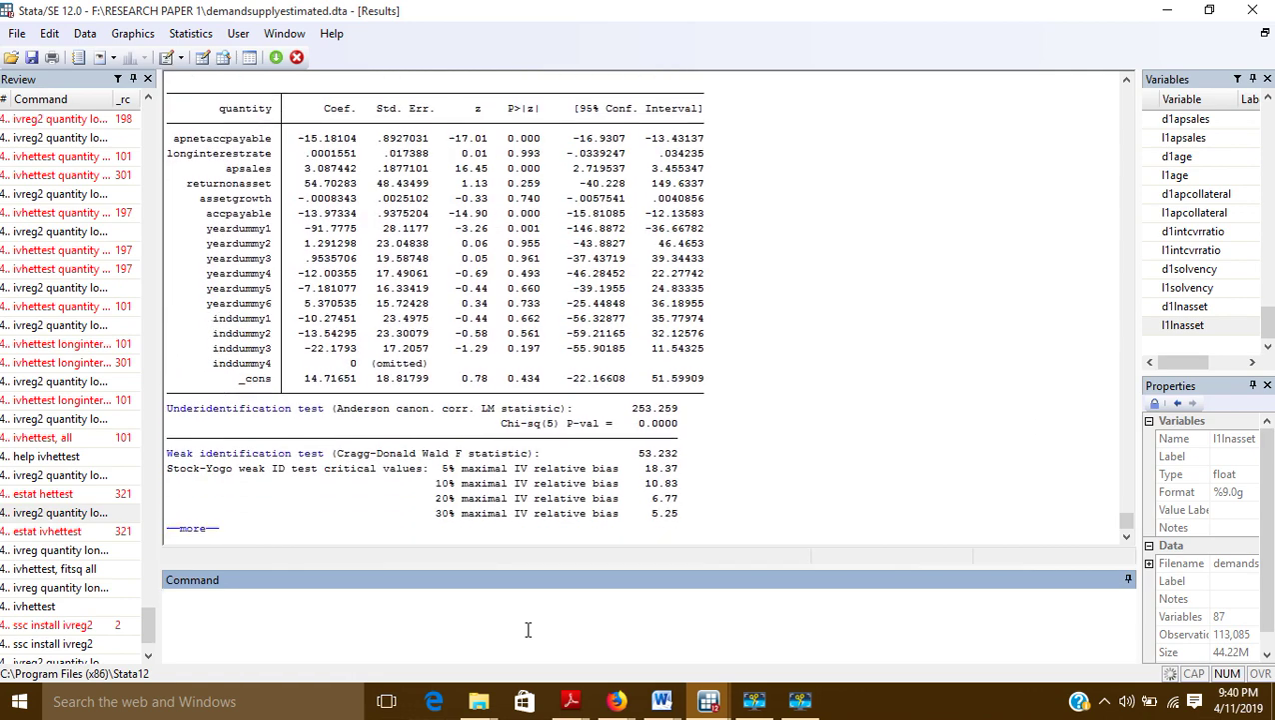
Examine the IV (2SLS) estimation header and the coefficient table for quantity
scroll(225, 202, up, 3)
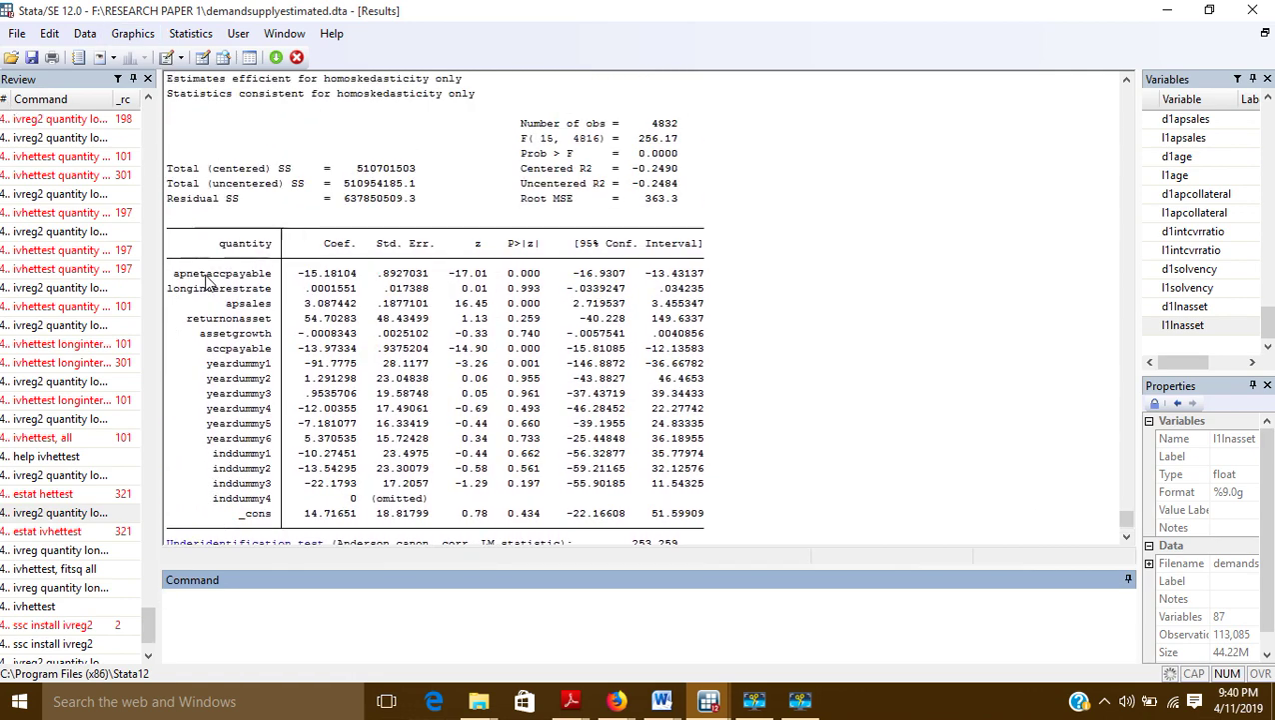
scroll(325, 256, up, 3)
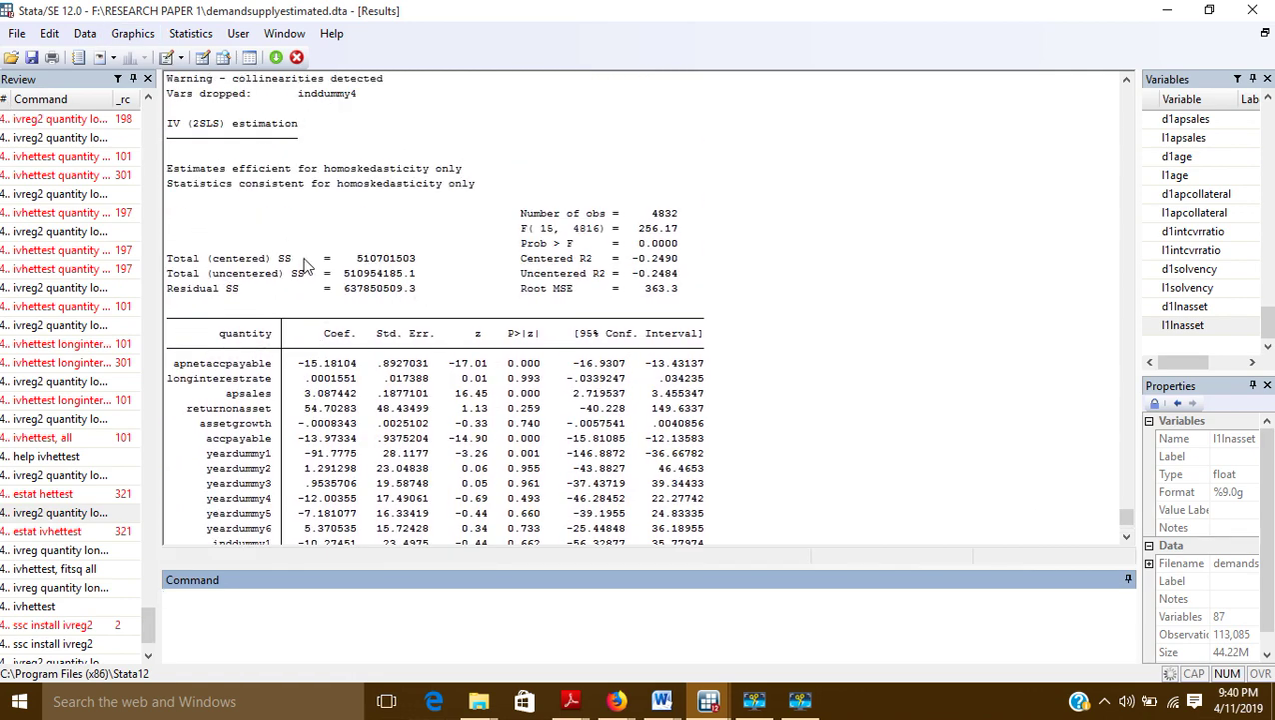
scroll(405, 290, down, 1)
scroll(405, 290, up, 1)
drag(188, 124, 300, 134)
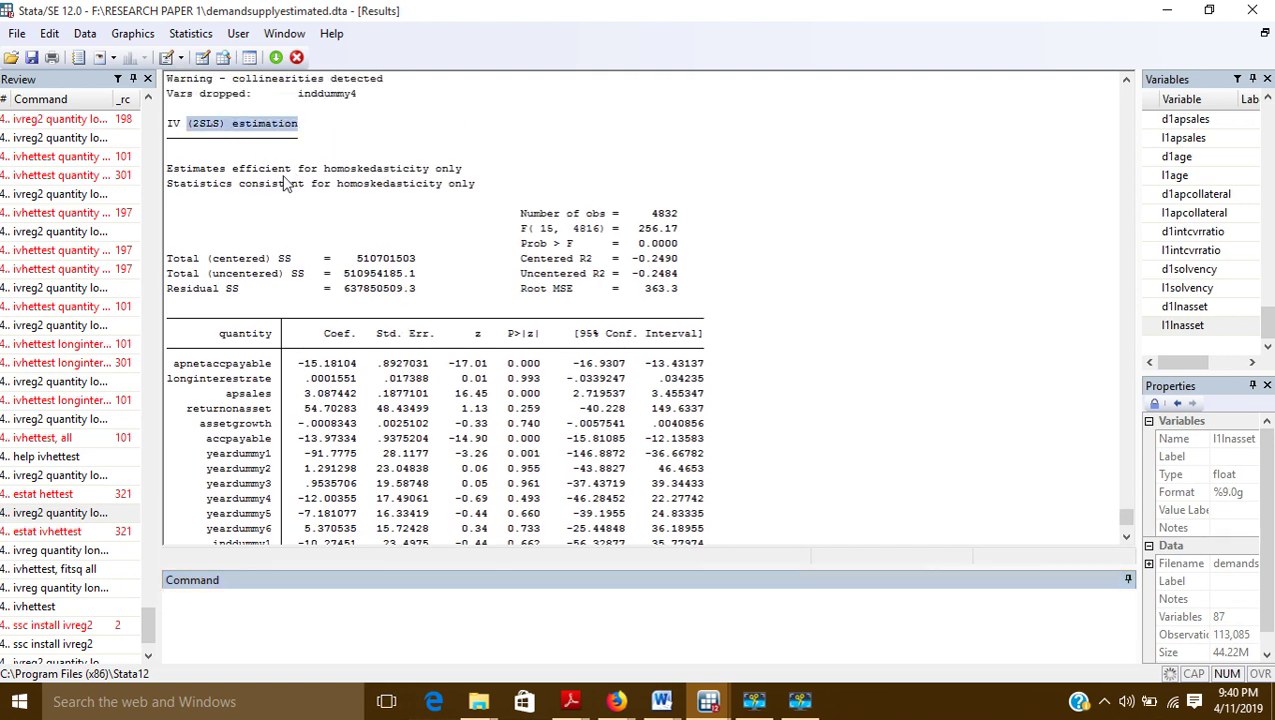
scroll(305, 218, down, 1)
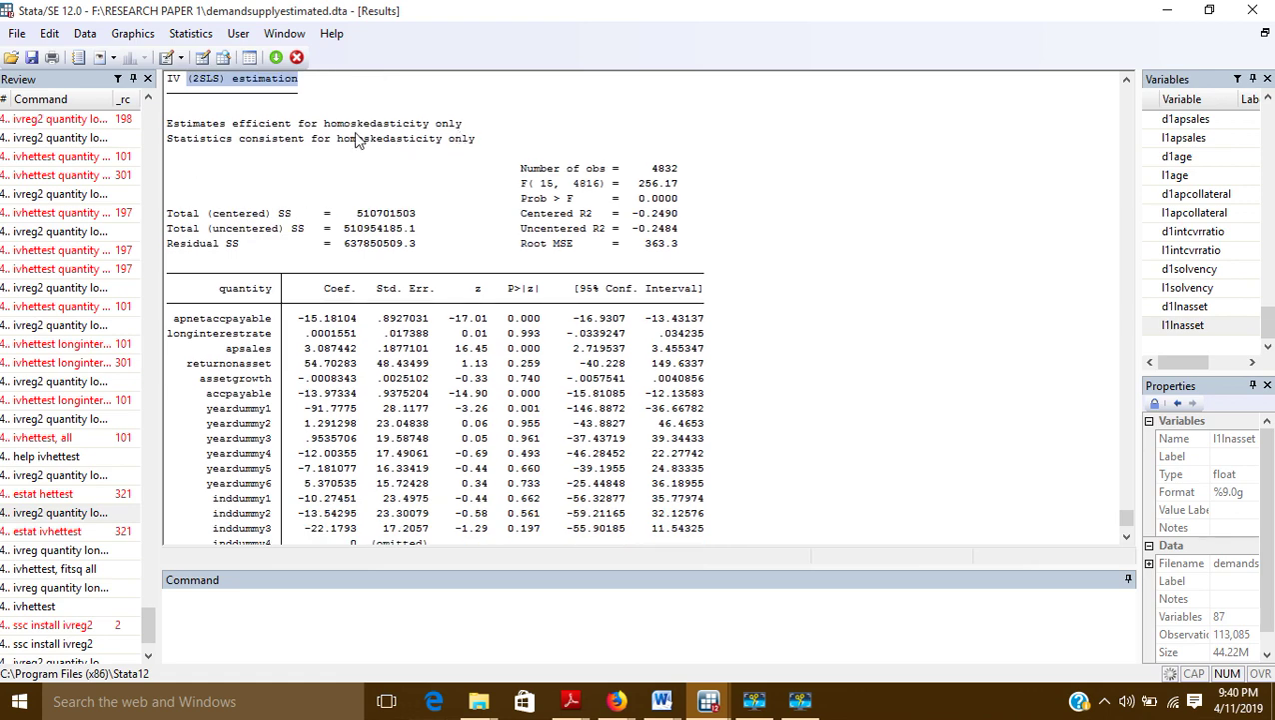
scroll(297, 226, down, 1)
scroll(277, 248, down, 3)
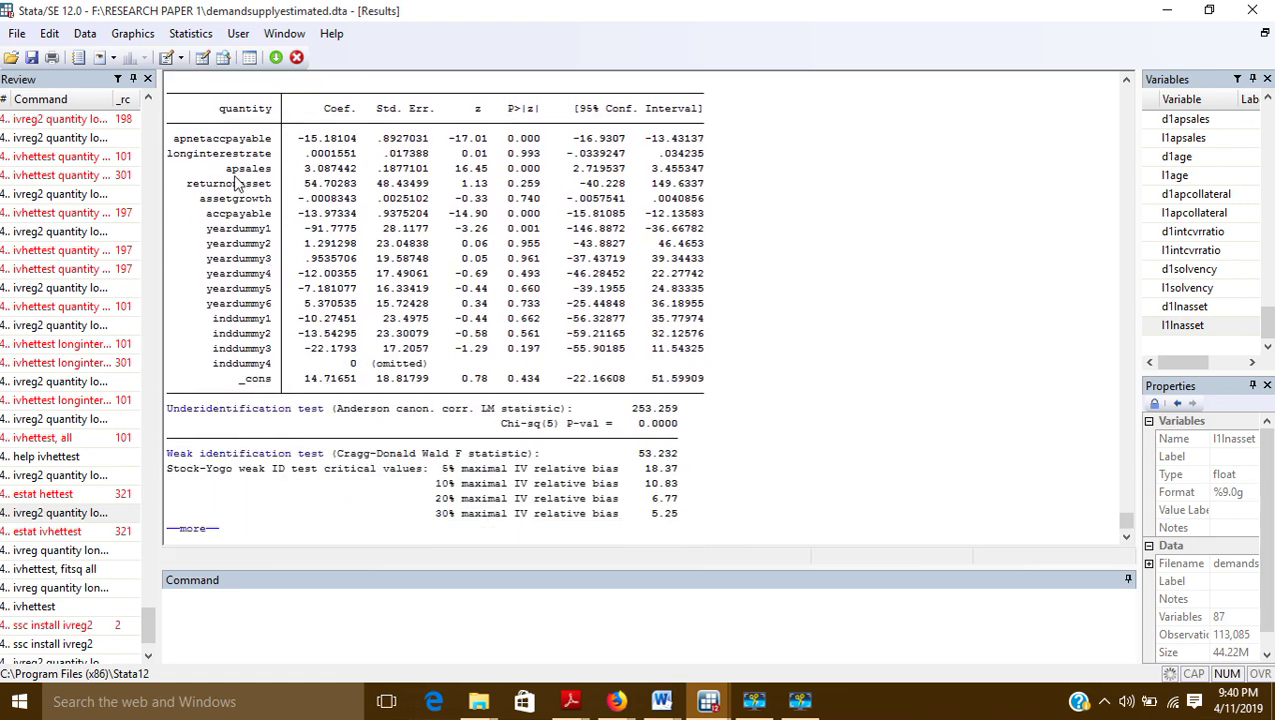
drag(232, 175, 238, 399)
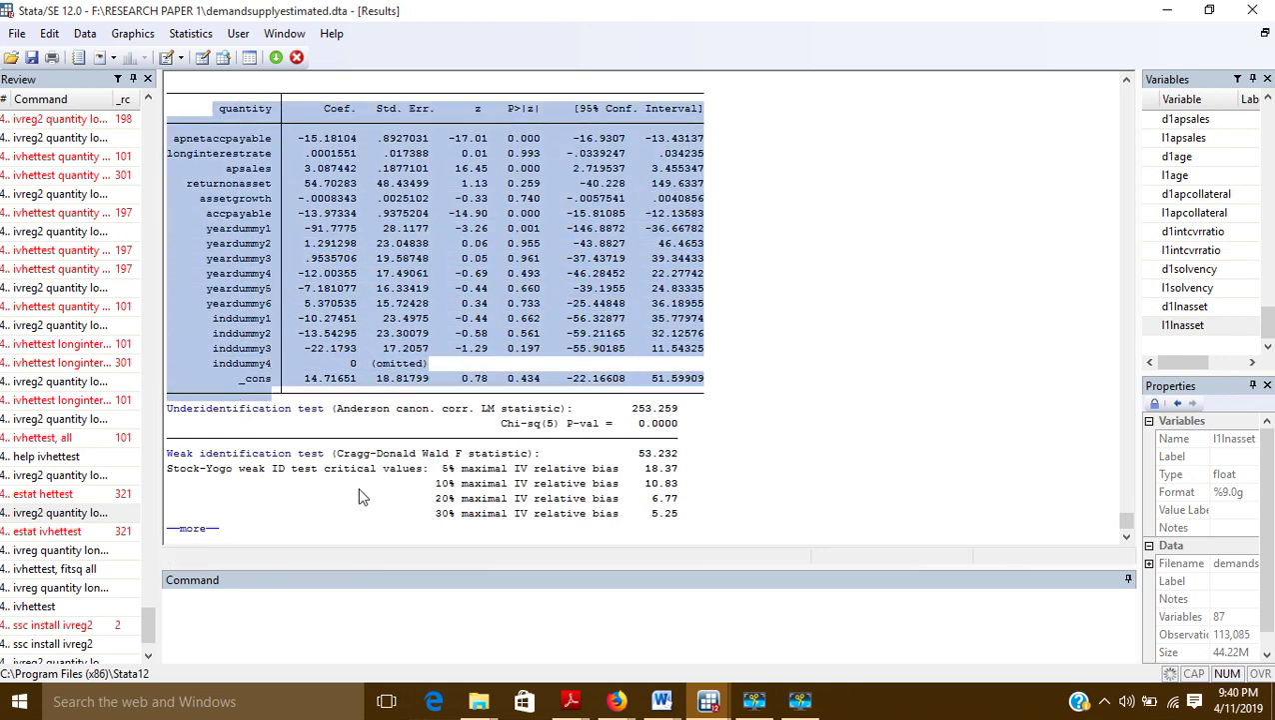
Display the rest of the ivreg2 output and examine the identification tests, Sargan statistic, instrument lists and dropped collinear variable
click(197, 536)
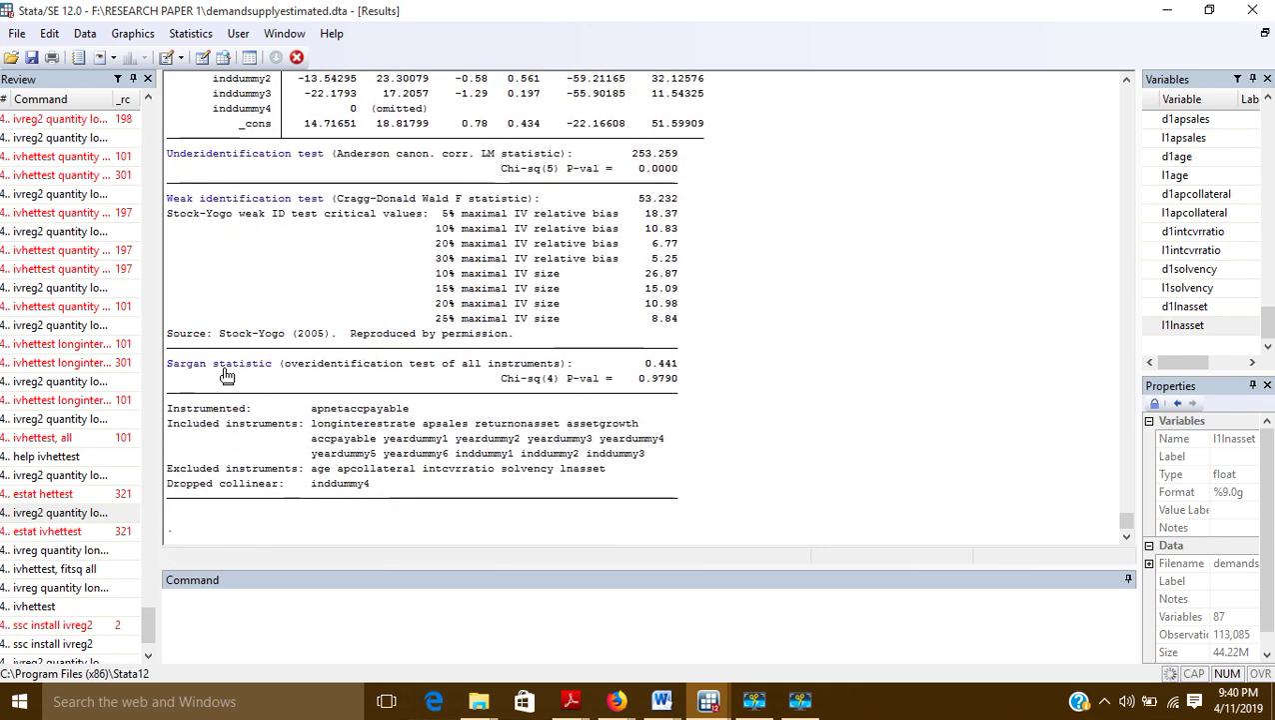
scroll(248, 299, up, 2)
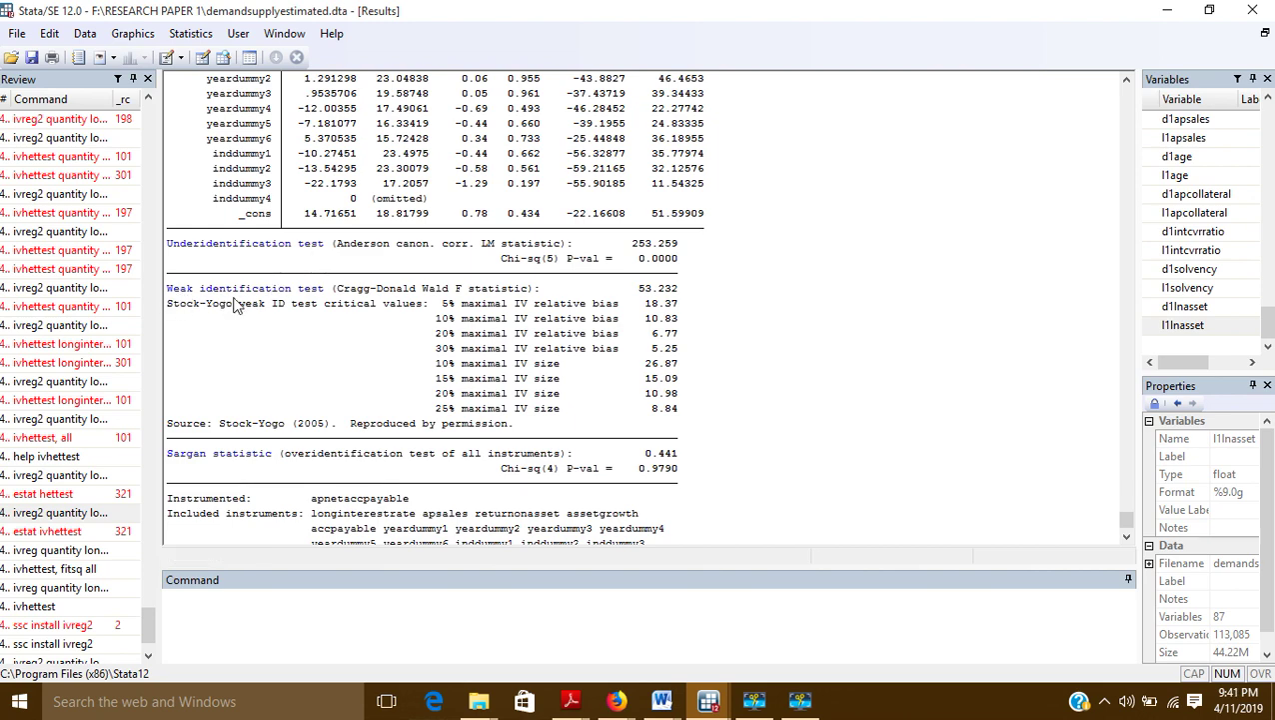
scroll(309, 355, down, 2)
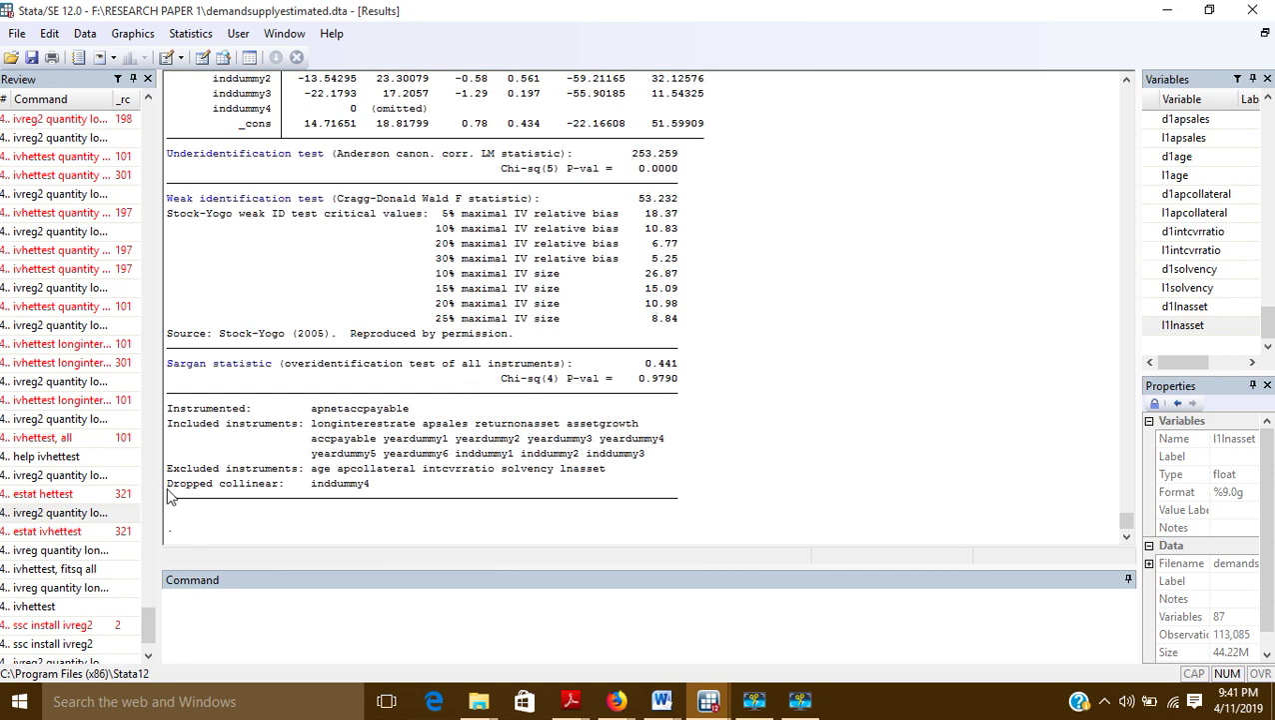
drag(220, 494, 288, 497)
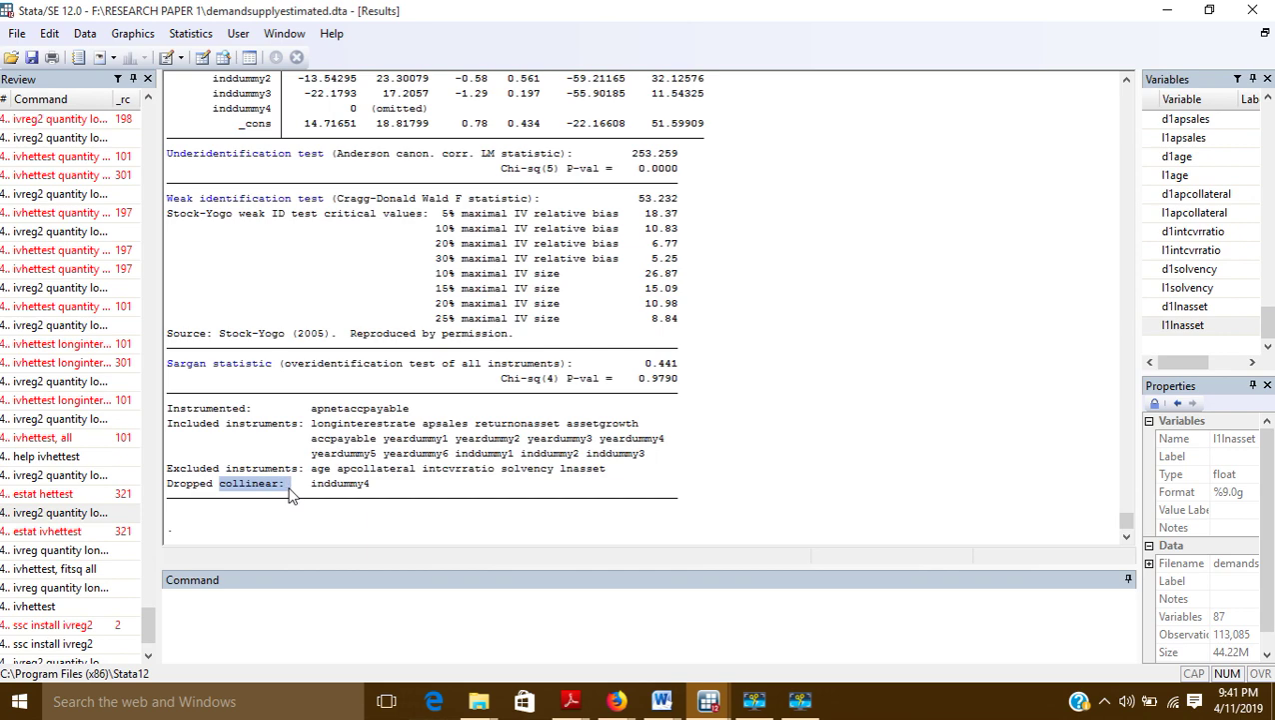
click(281, 512)
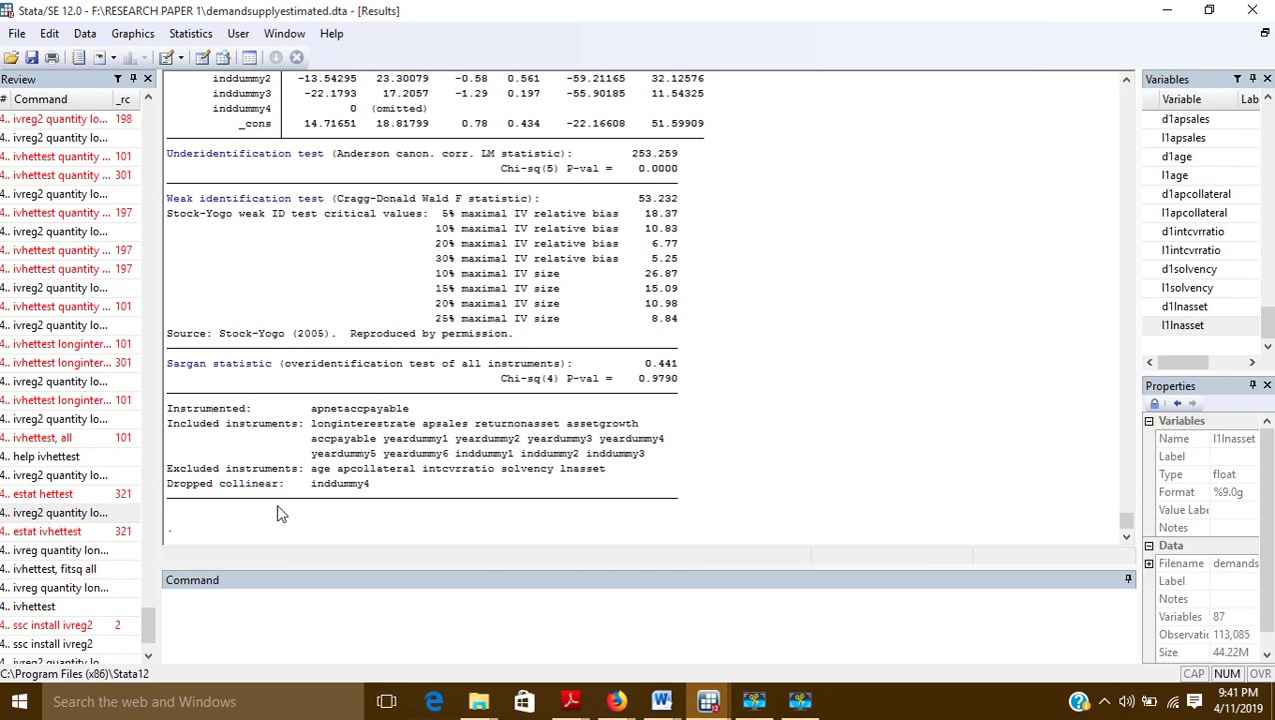
scroll(281, 513, up, 7)
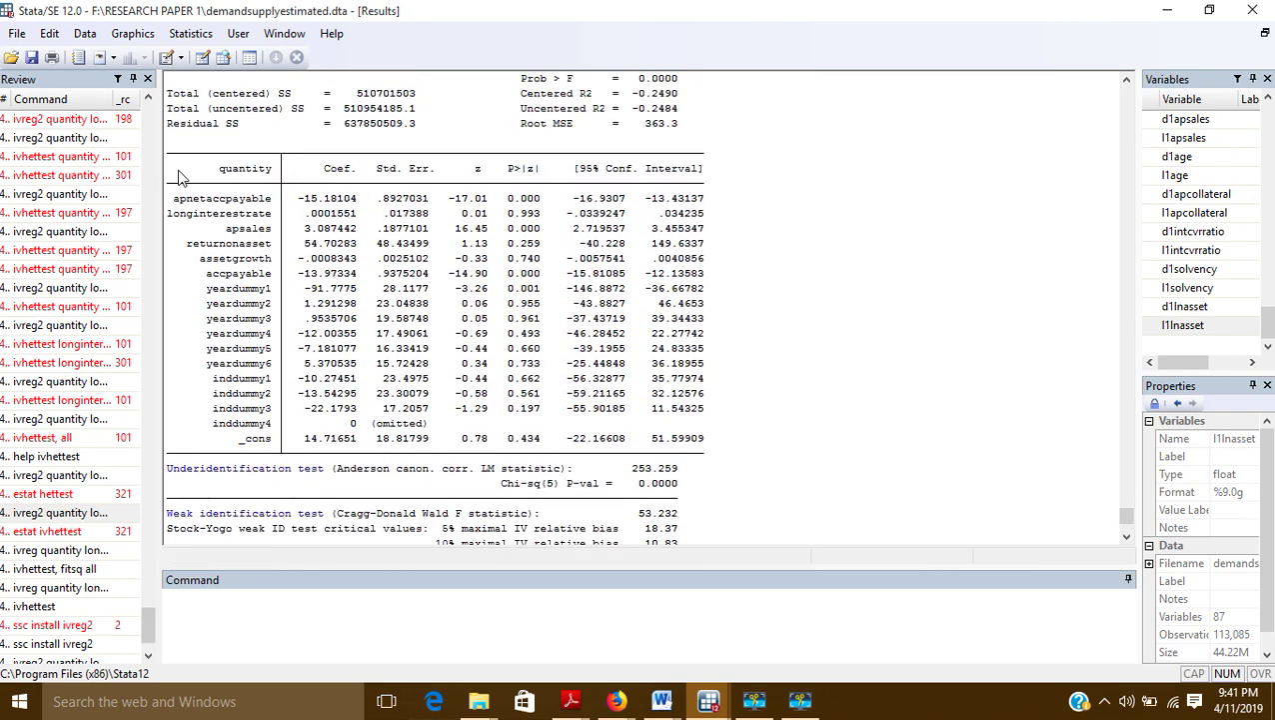
scroll(180, 177, up, 2)
scroll(187, 240, down, 5)
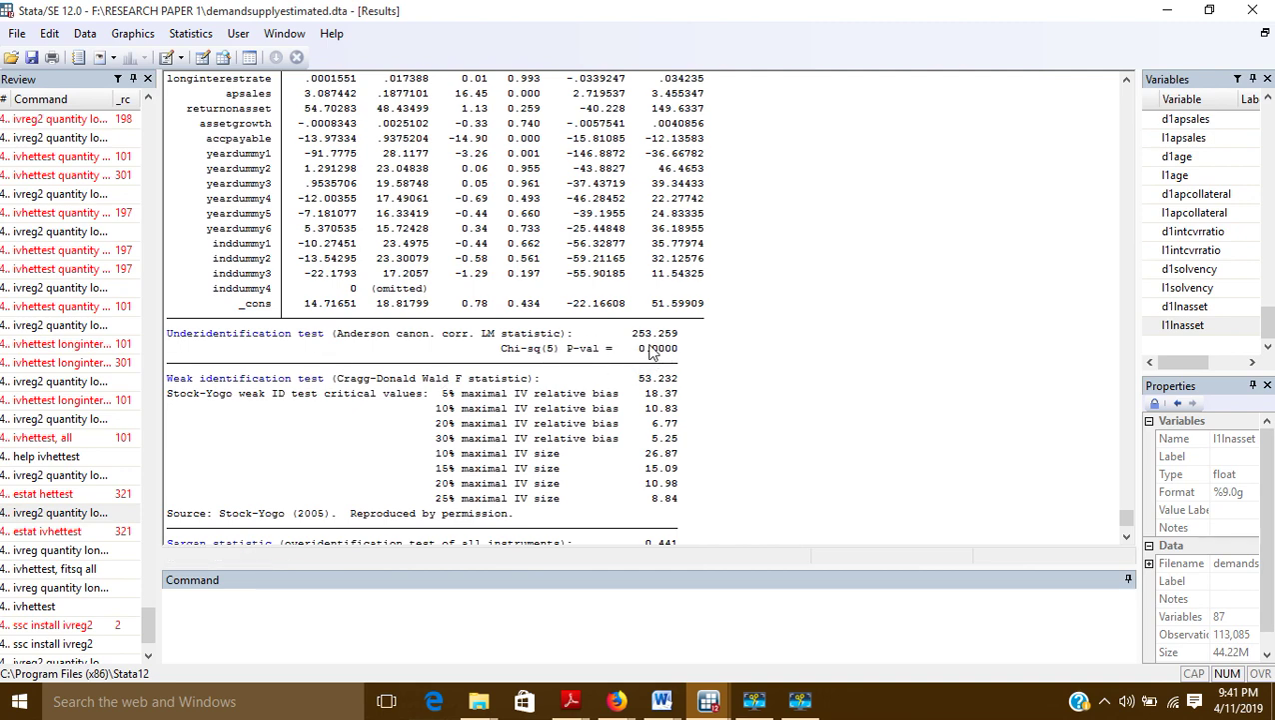
Examine the p-value of the Anderson underidentification test
drag(639, 352, 674, 363)
click(619, 359)
drag(637, 352, 697, 354)
click(692, 361)
drag(639, 355, 680, 352)
click(714, 369)
drag(637, 350, 688, 359)
click(689, 360)
drag(638, 352, 685, 359)
Compare the weak identification and Sargan test results with the command and homoskedasticity notes at the start of the ivreg2 output
scroll(190, 355, up, 7)
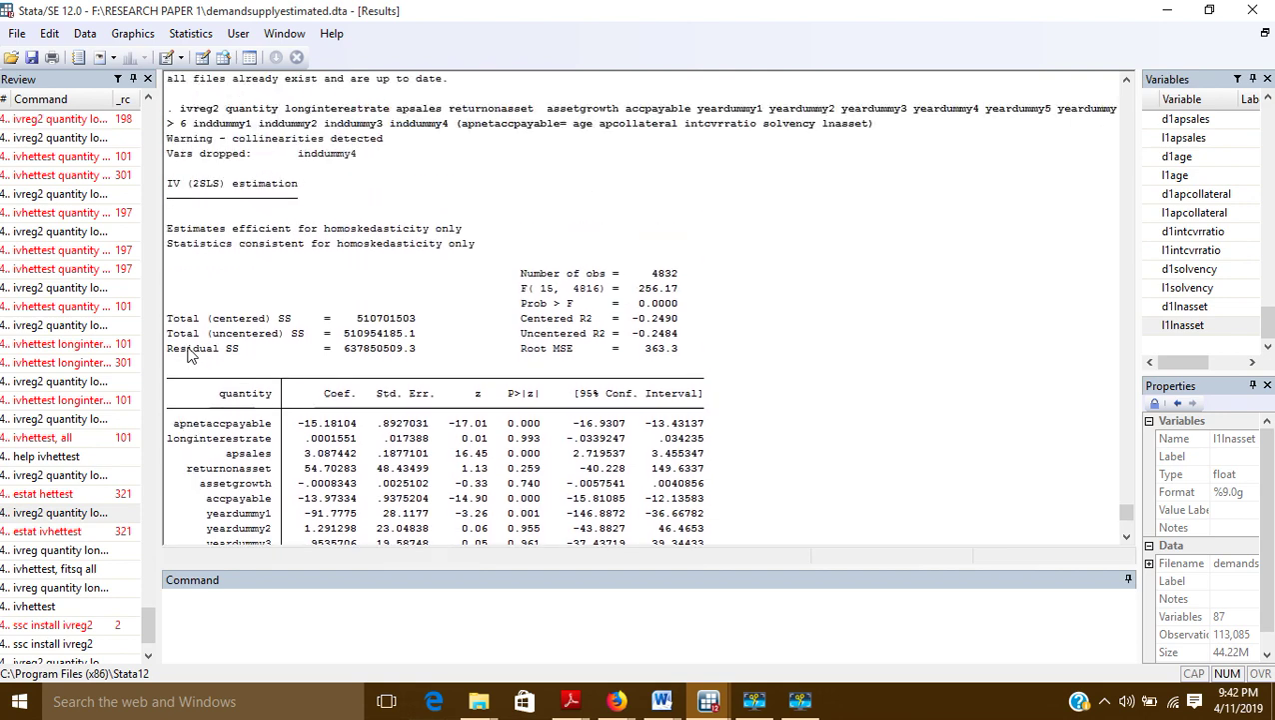
scroll(190, 355, down, 9)
scroll(189, 355, up, 2)
scroll(190, 354, down, 2)
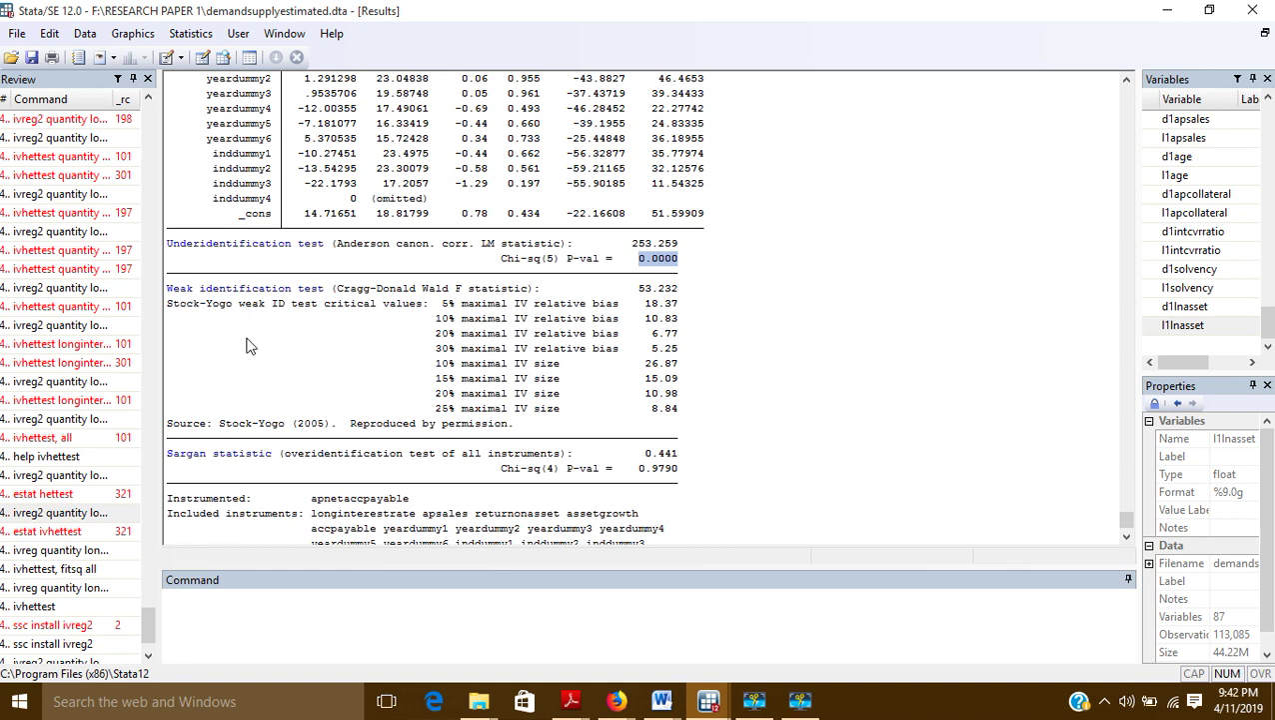
scroll(249, 345, down, 1)
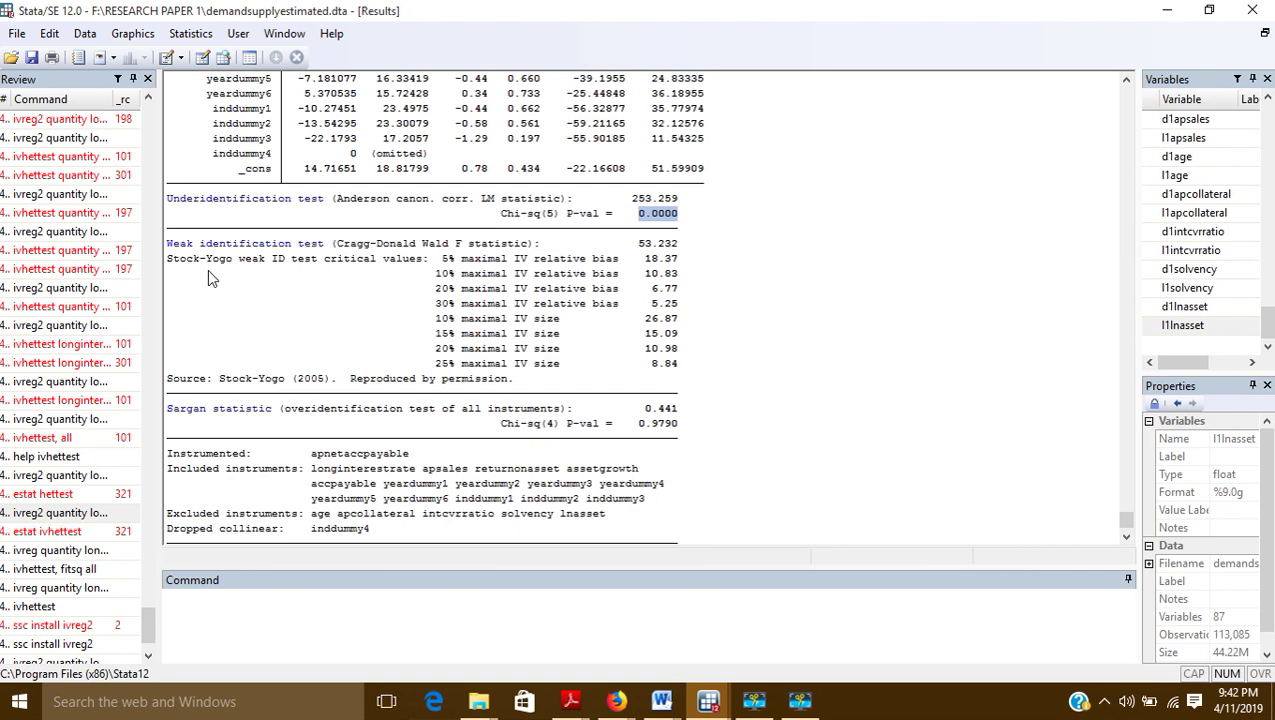
scroll(206, 272, up, 15)
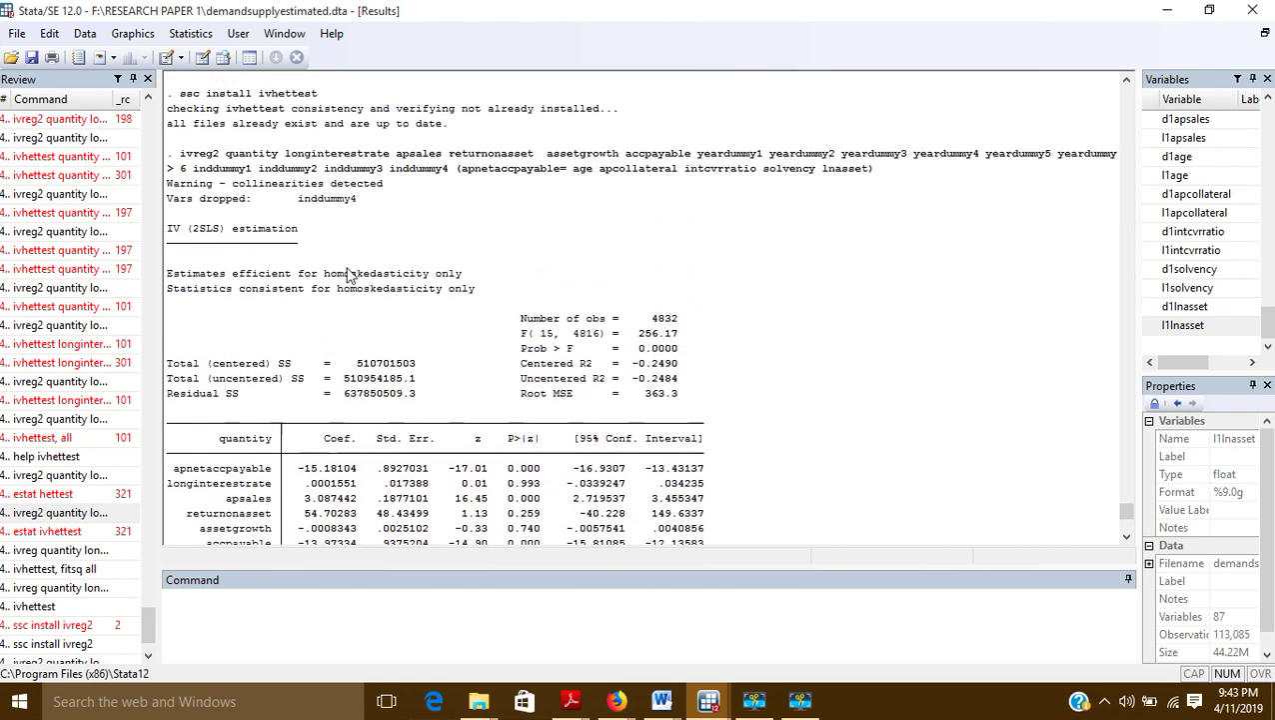
Examine the instrumented regressor apnetaccpayable and its instrument list in the executed ivreg2 command
drag(461, 170, 591, 181)
click(519, 187)
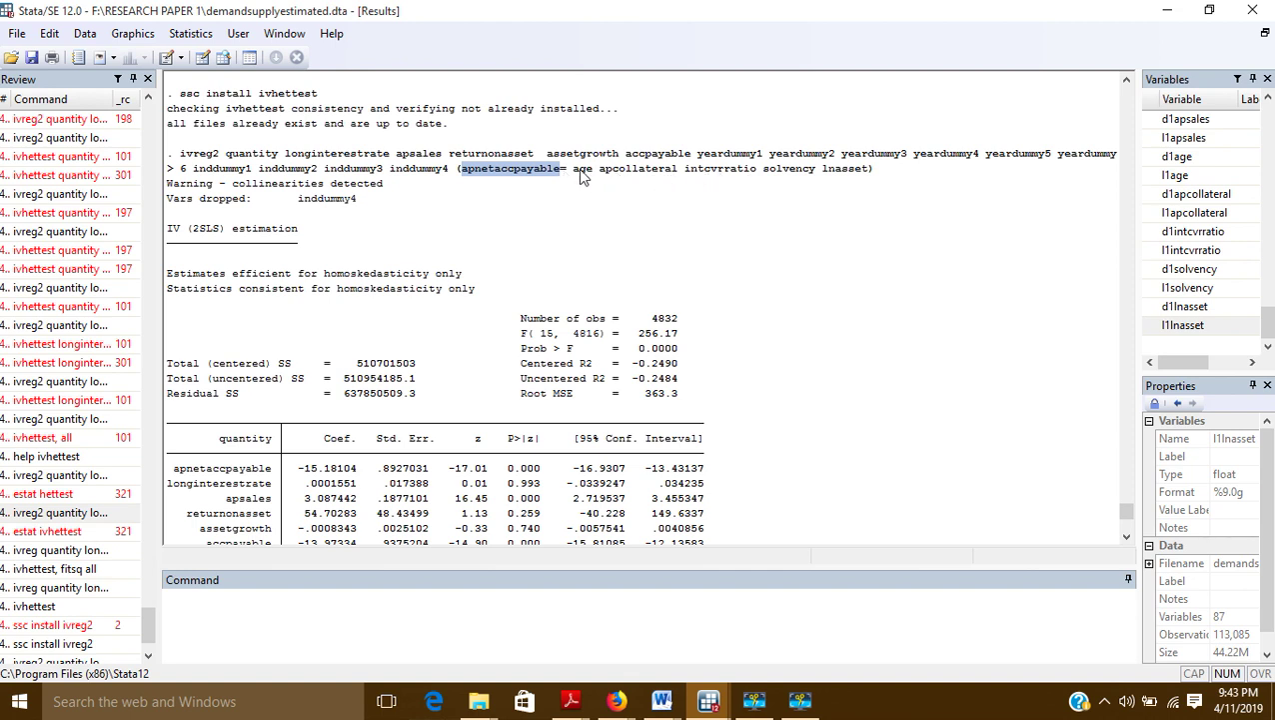
click(487, 180)
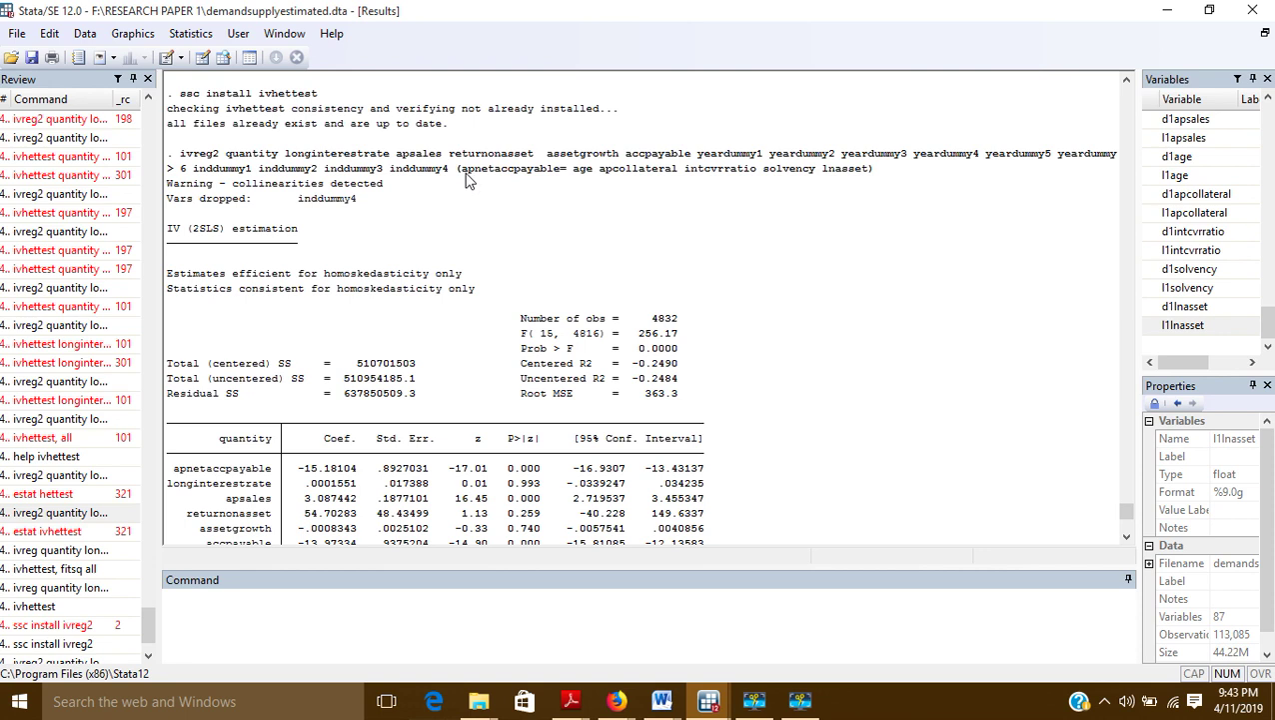
drag(462, 172, 553, 177)
click(550, 188)
Examine the Cragg-Donald Wald F statistic and the Stock-Yogo critical values of the weak identification test
scroll(440, 395, down, 8)
scroll(430, 393, down, 2)
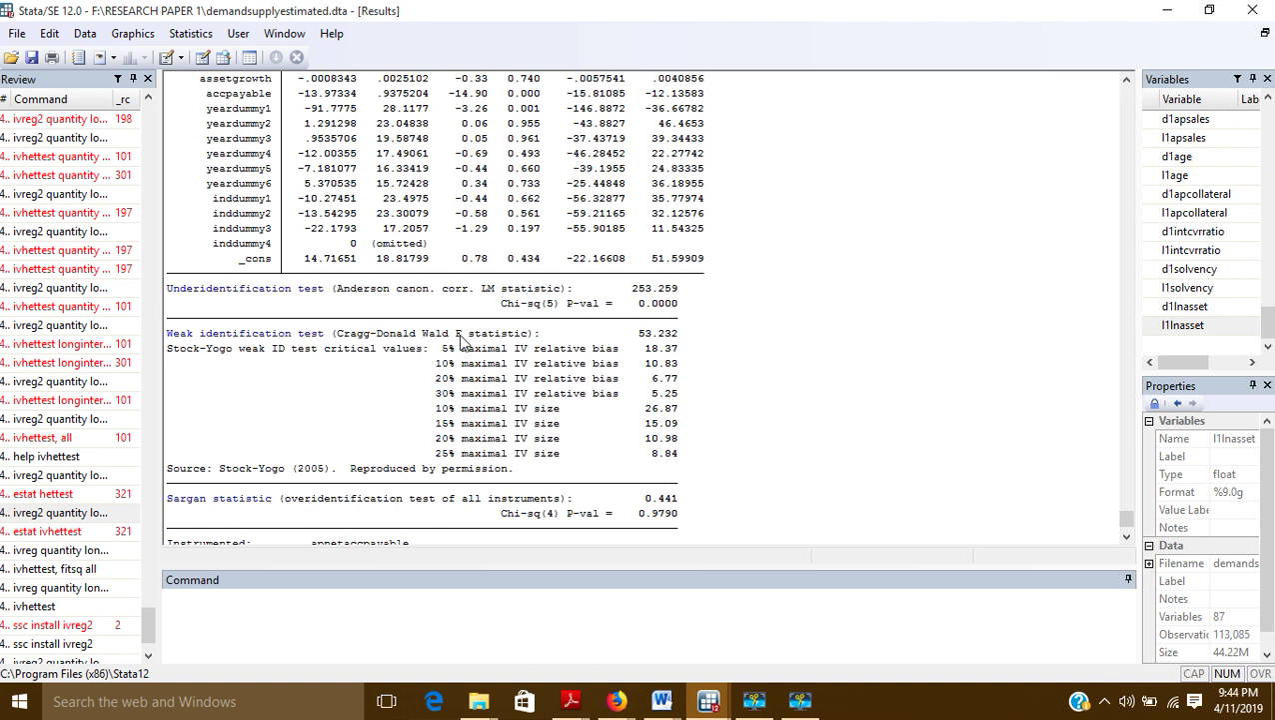
drag(454, 335, 474, 343)
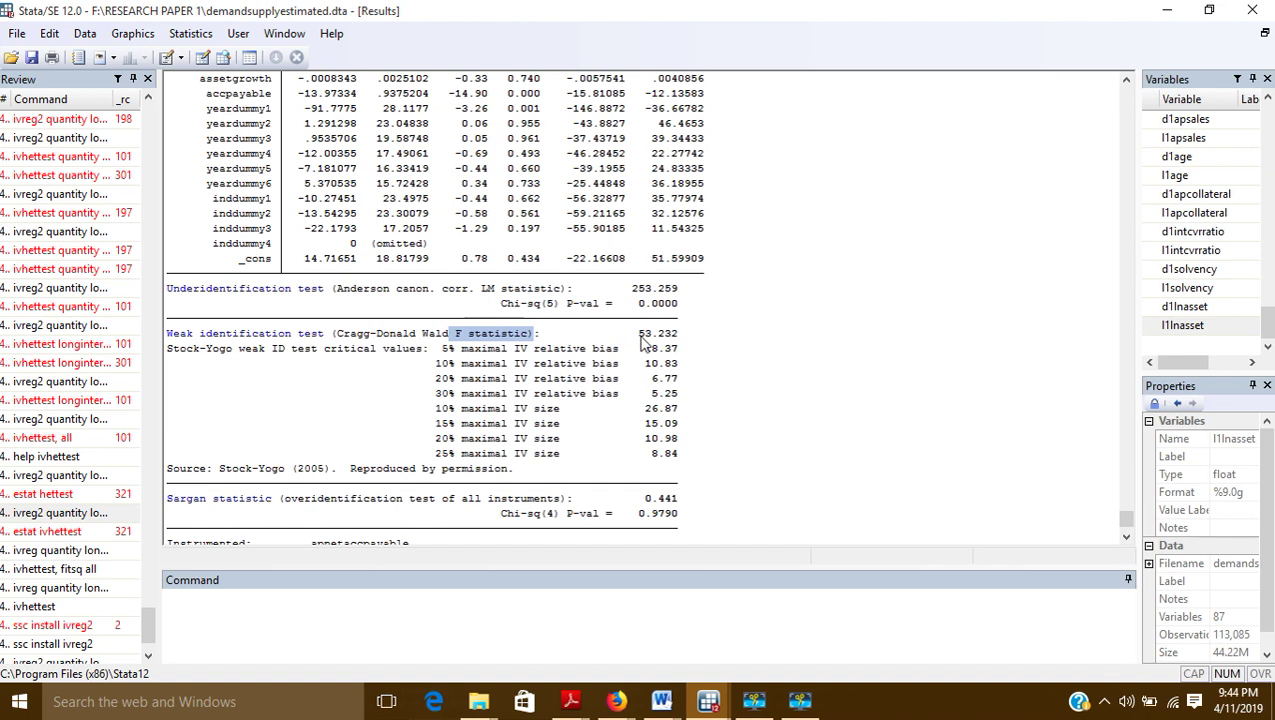
drag(638, 334, 679, 343)
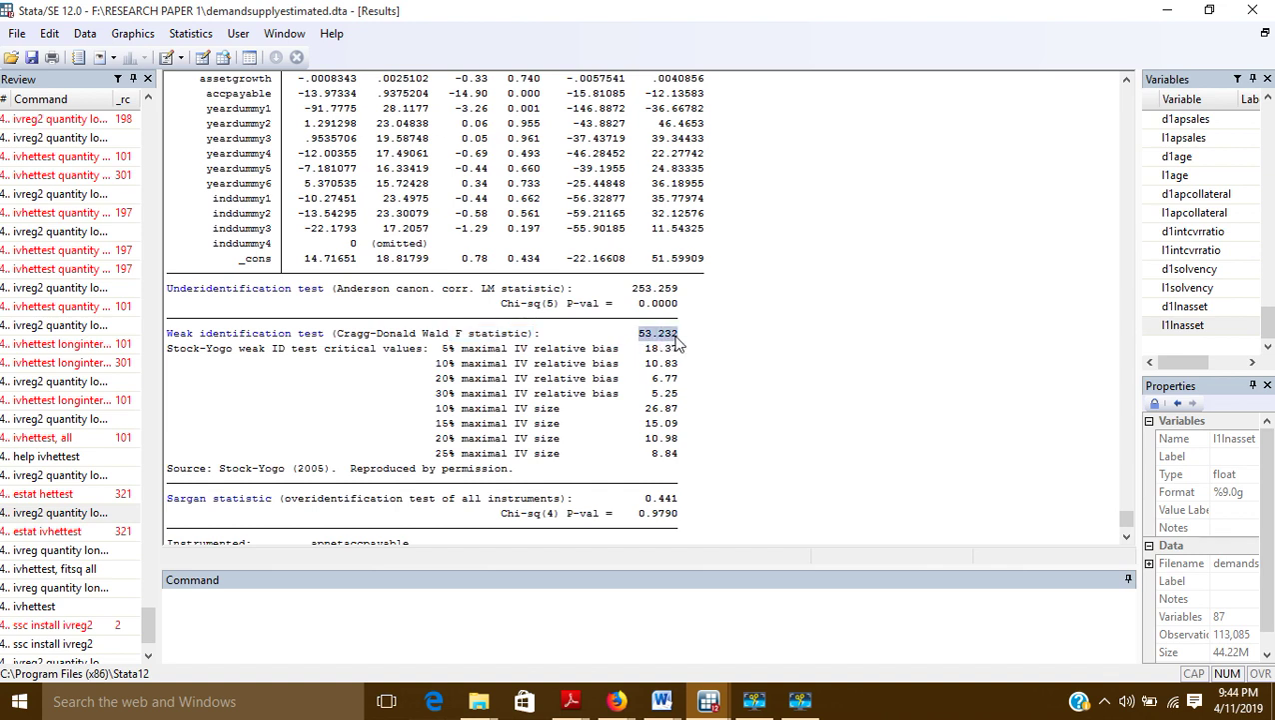
click(690, 338)
drag(440, 349, 683, 461)
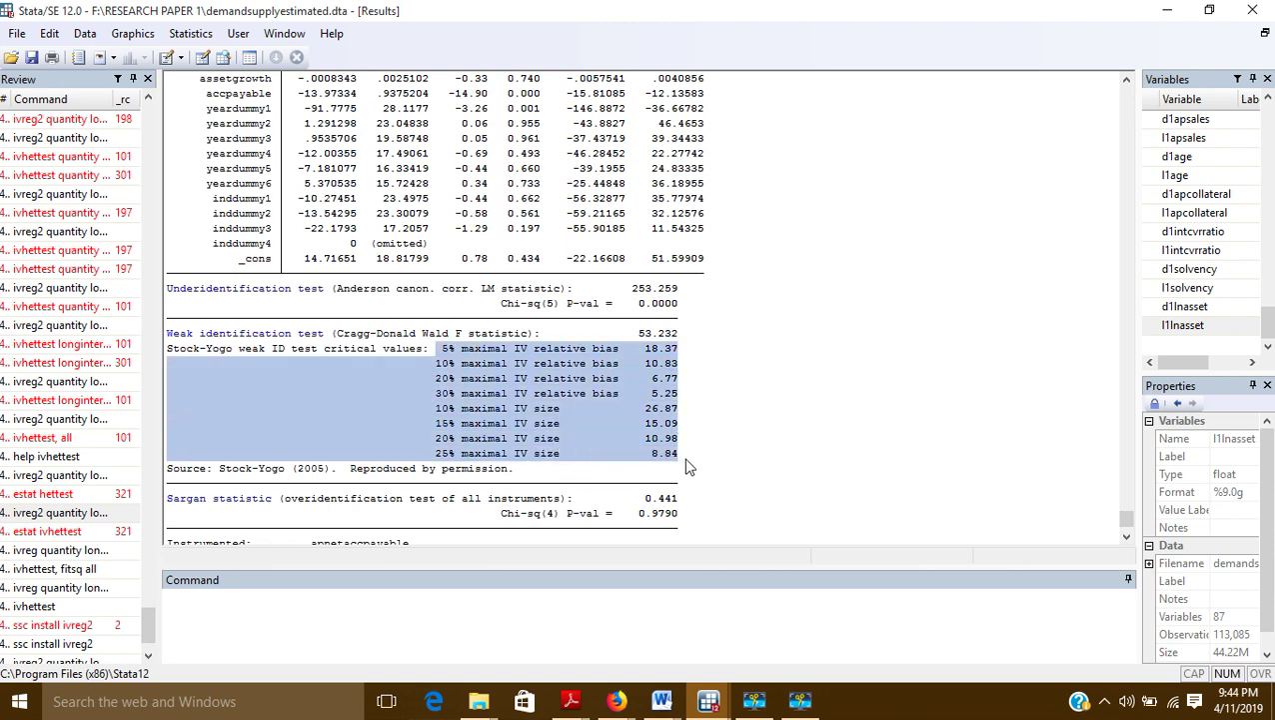
click(333, 419)
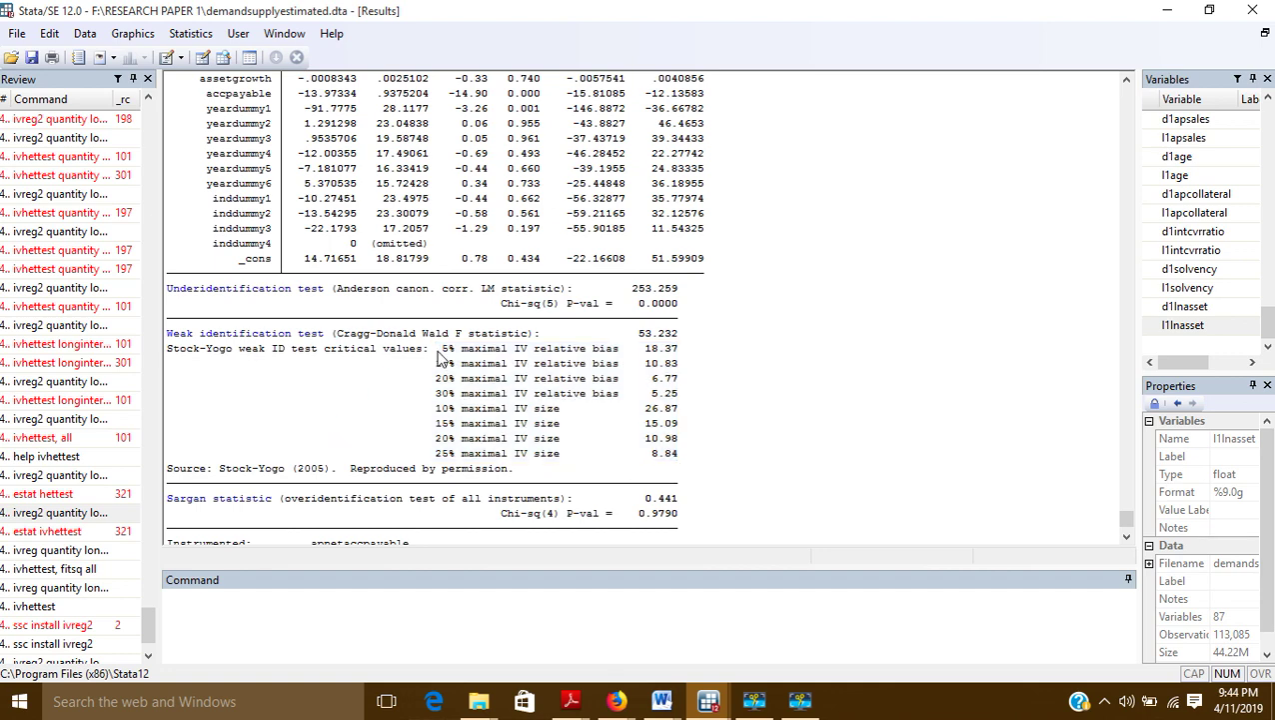
Compare the Cragg-Donald F statistic with the critical values, in particular the one for 5% maximal IV relative bias
drag(448, 356, 683, 458)
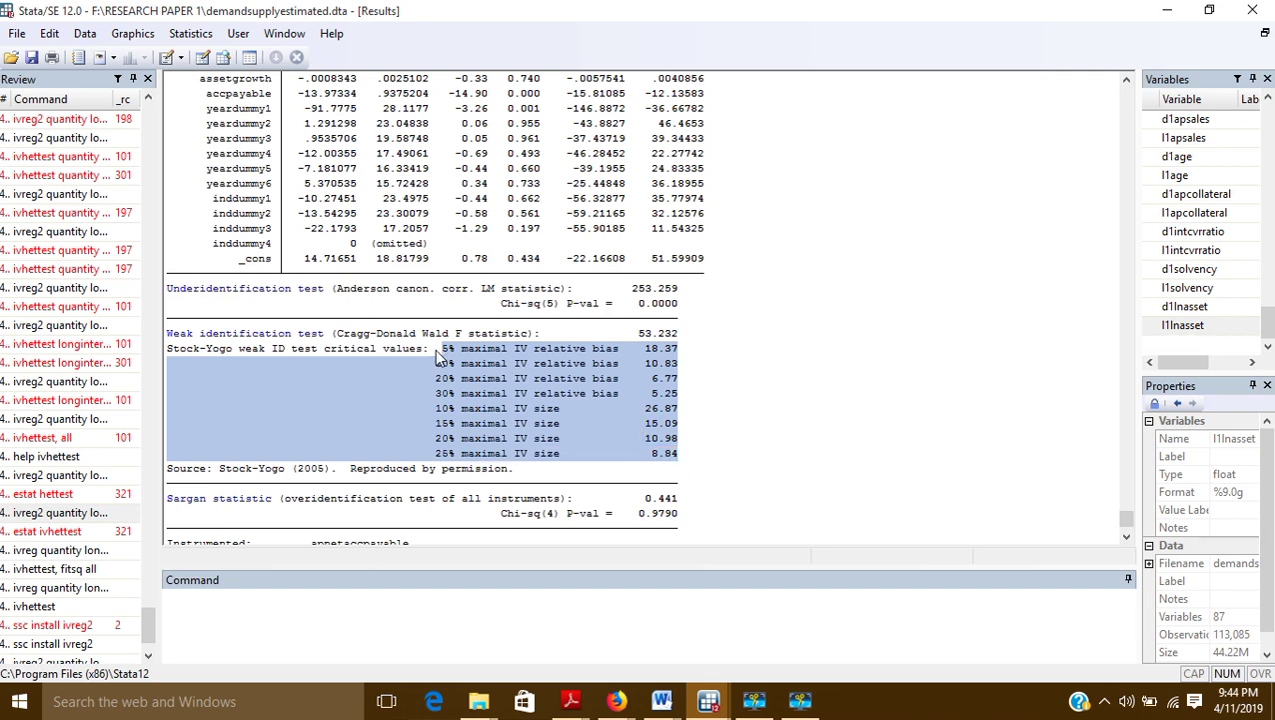
drag(435, 349, 672, 455)
drag(629, 335, 680, 335)
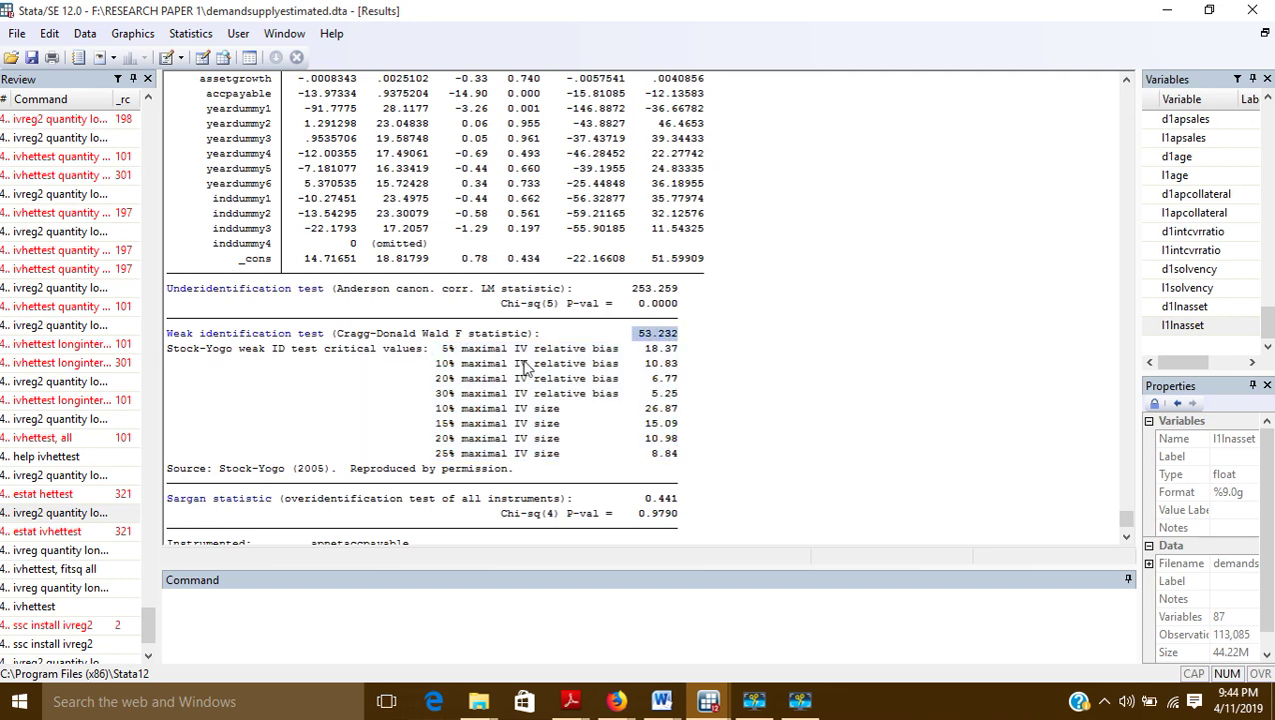
click(445, 360)
drag(685, 346, 645, 342)
click(703, 346)
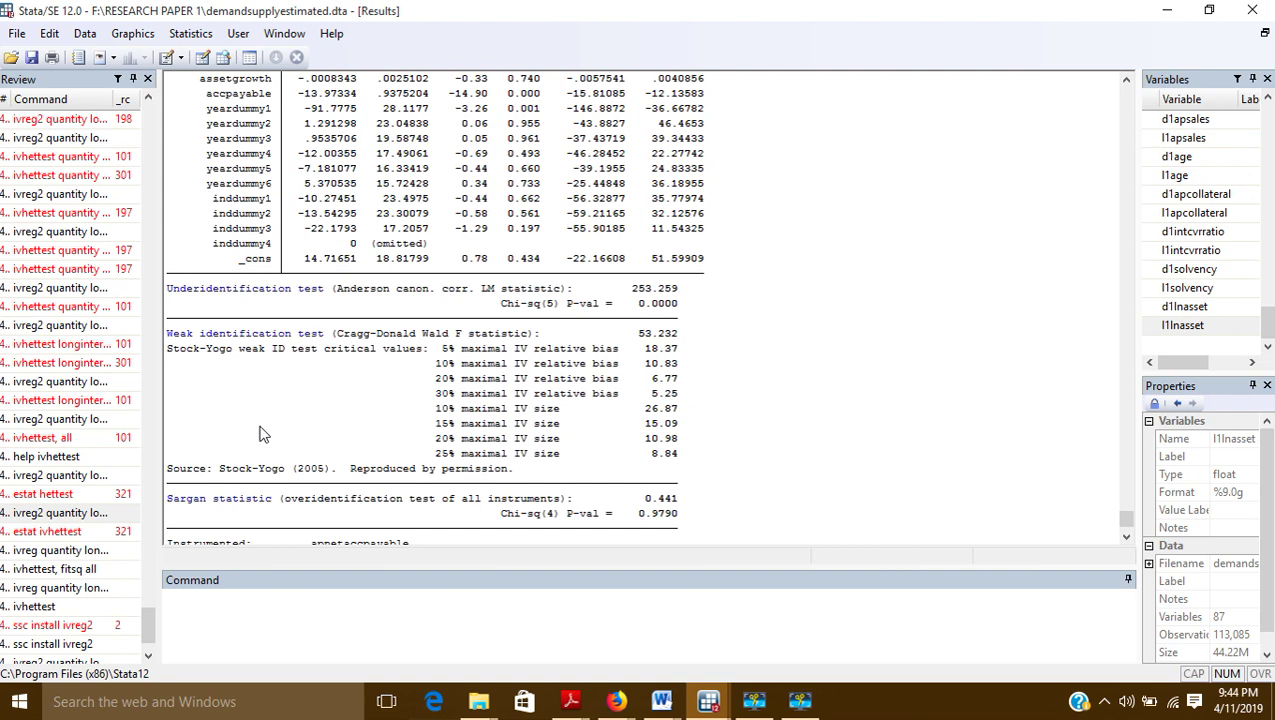
Recheck the weak identification F statistic against the whole block of Stock-Yogo relative bias and size values
scroll(259, 433, up, 2)
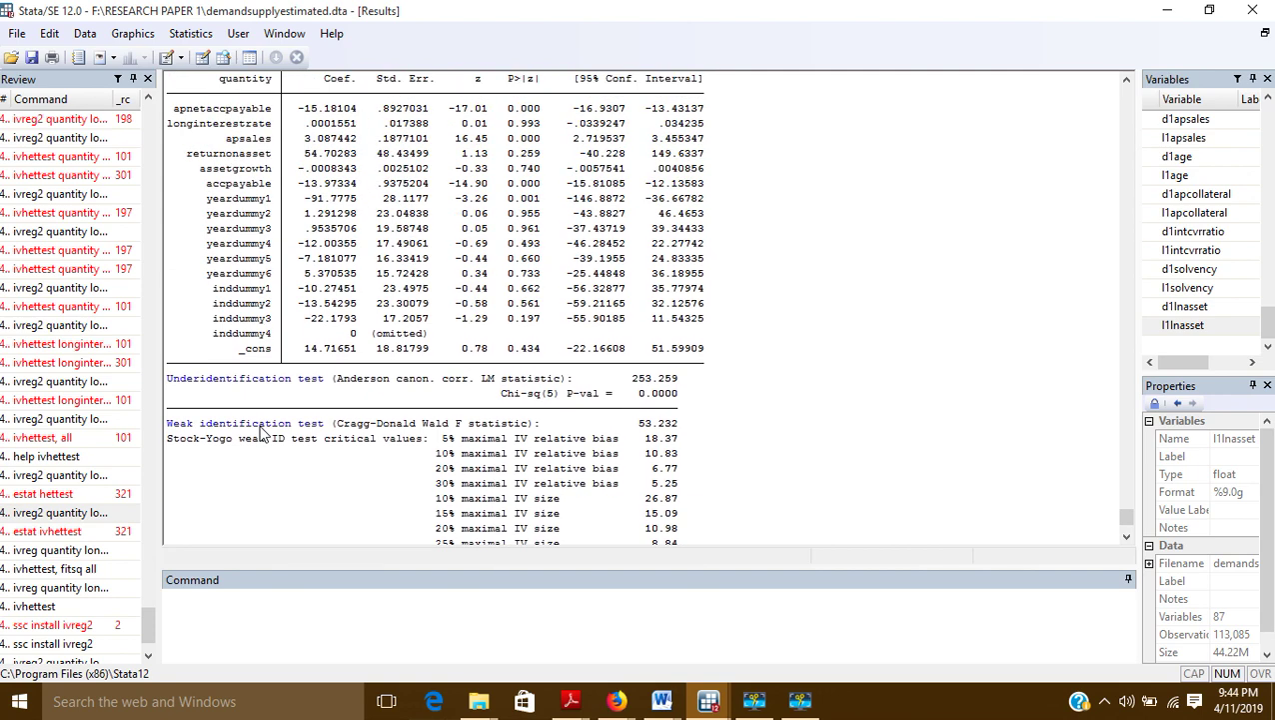
scroll(258, 433, up, 1)
scroll(261, 433, down, 3)
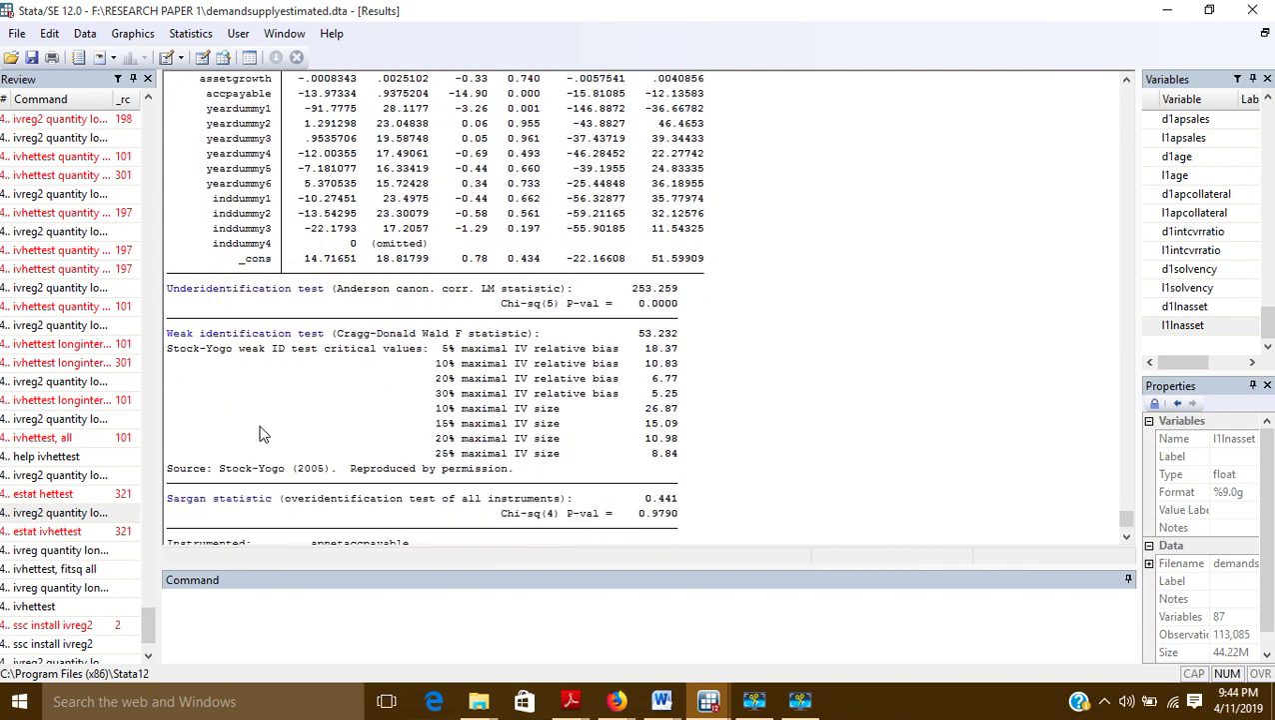
scroll(259, 433, down, 1)
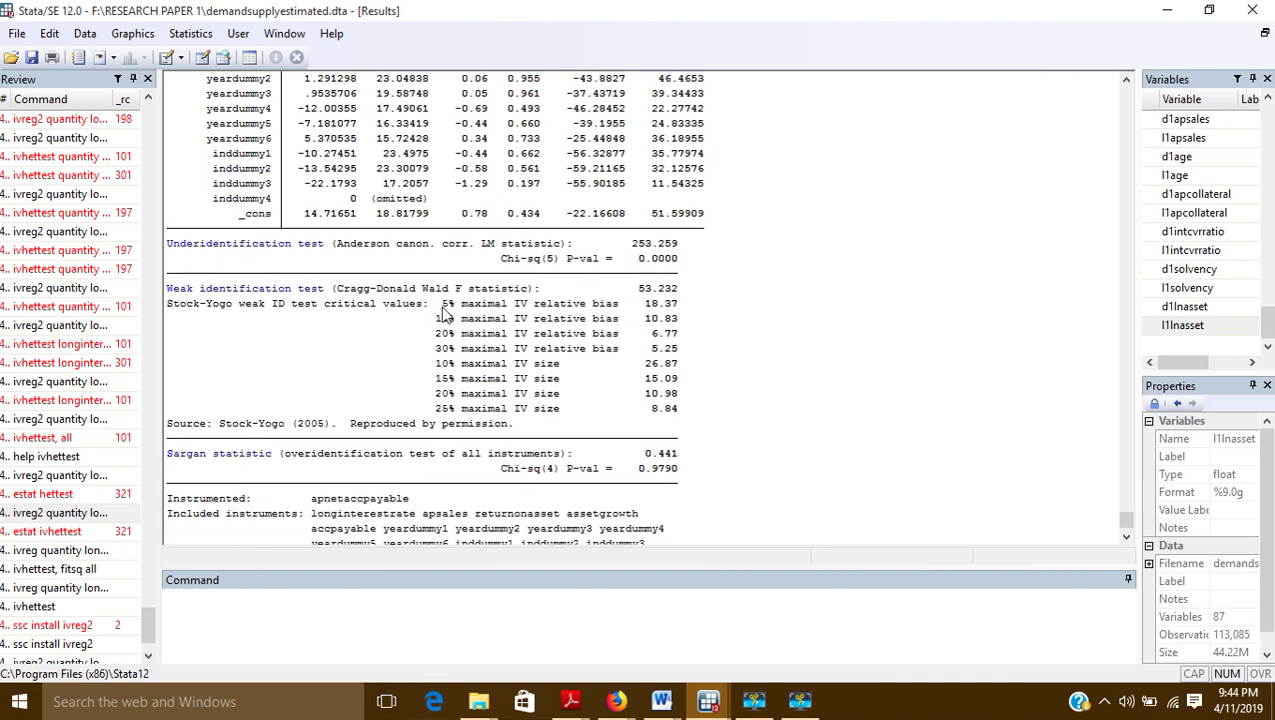
drag(443, 304, 664, 424)
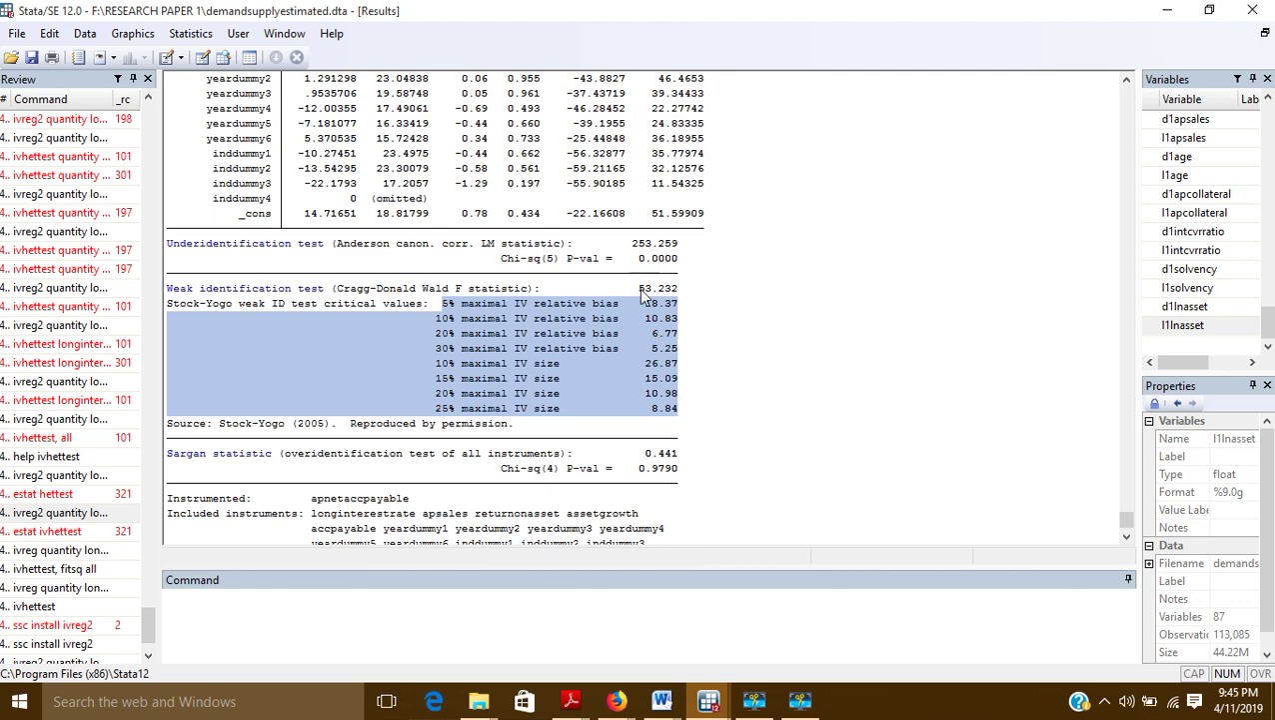
drag(635, 288, 679, 300)
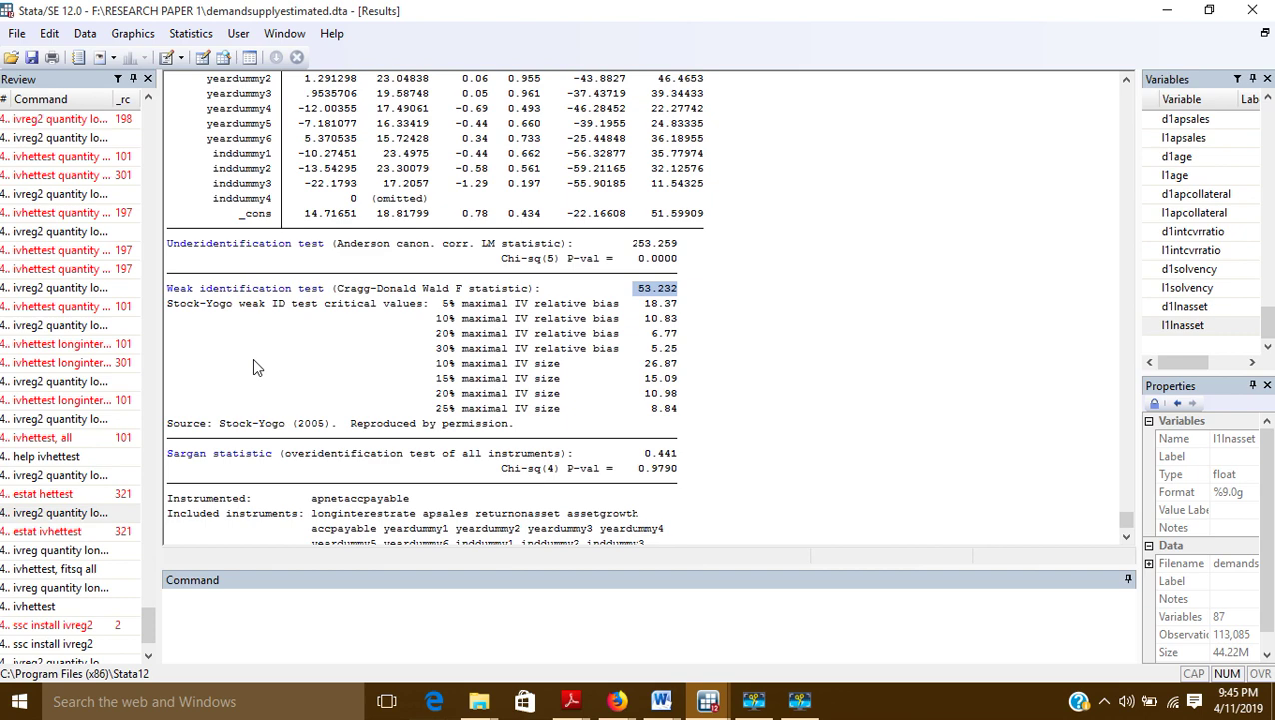
scroll(258, 366, down, 2)
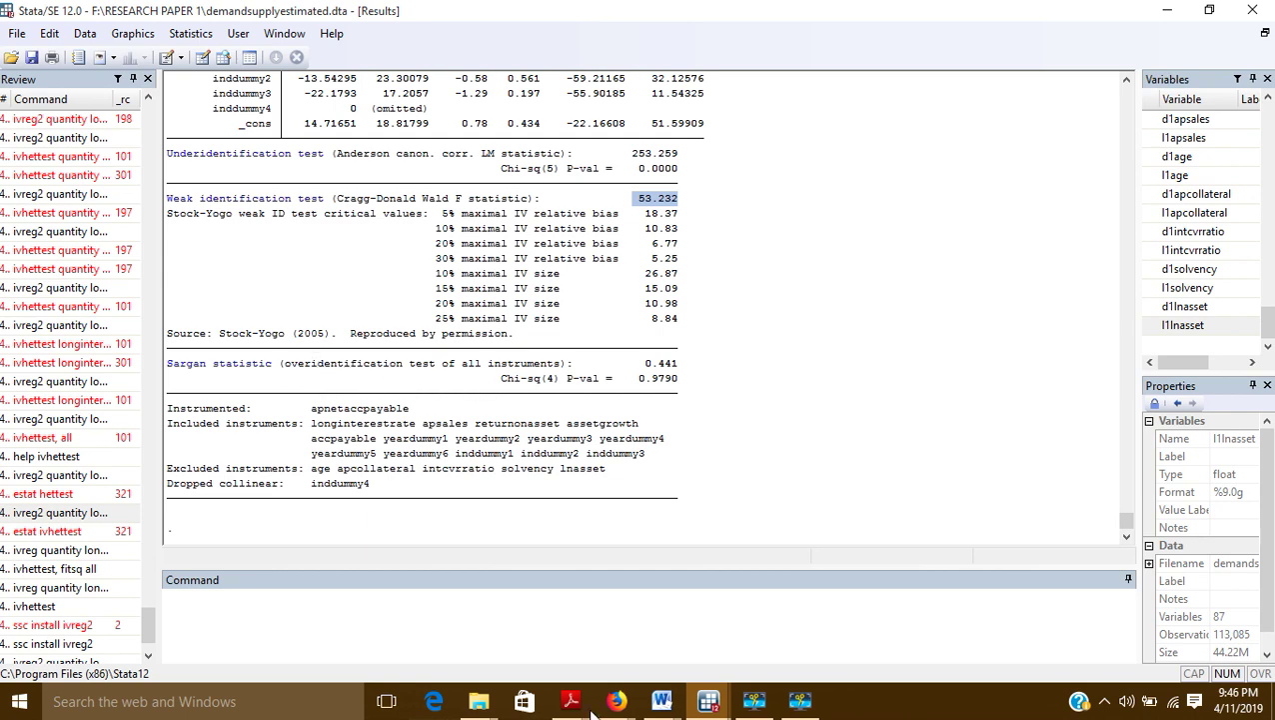
click(800, 703)
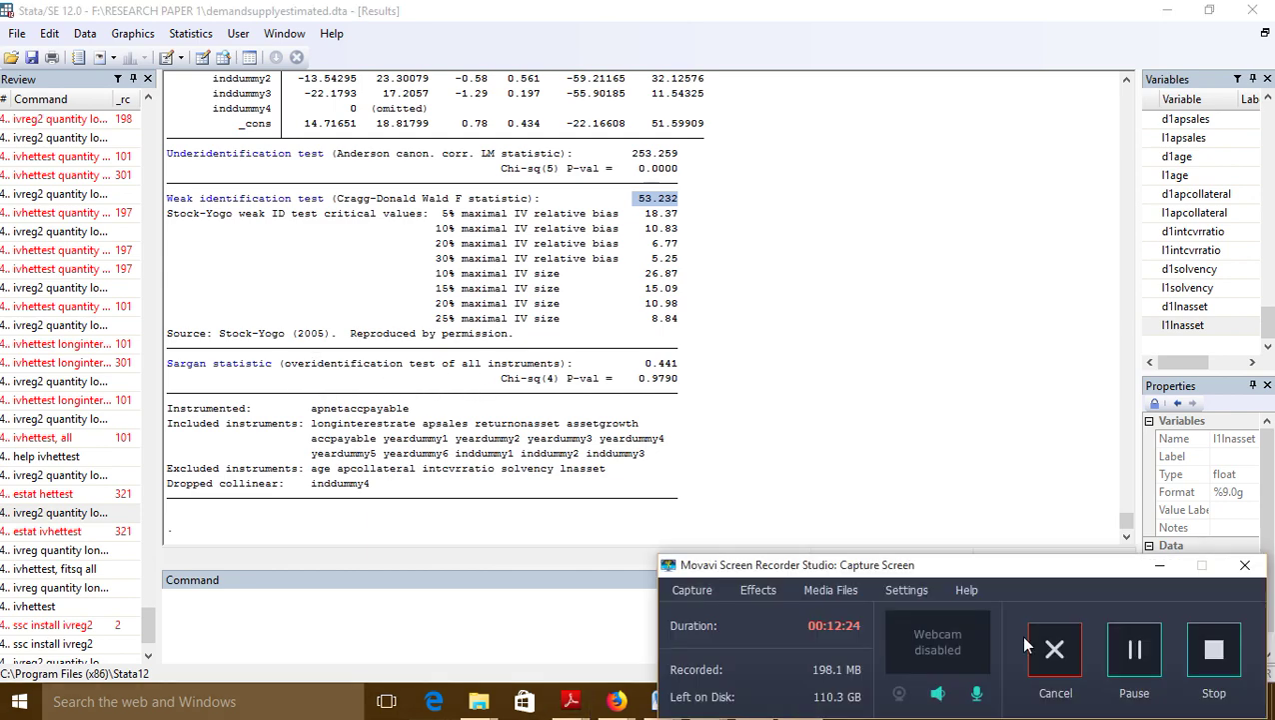
click(1155, 568)
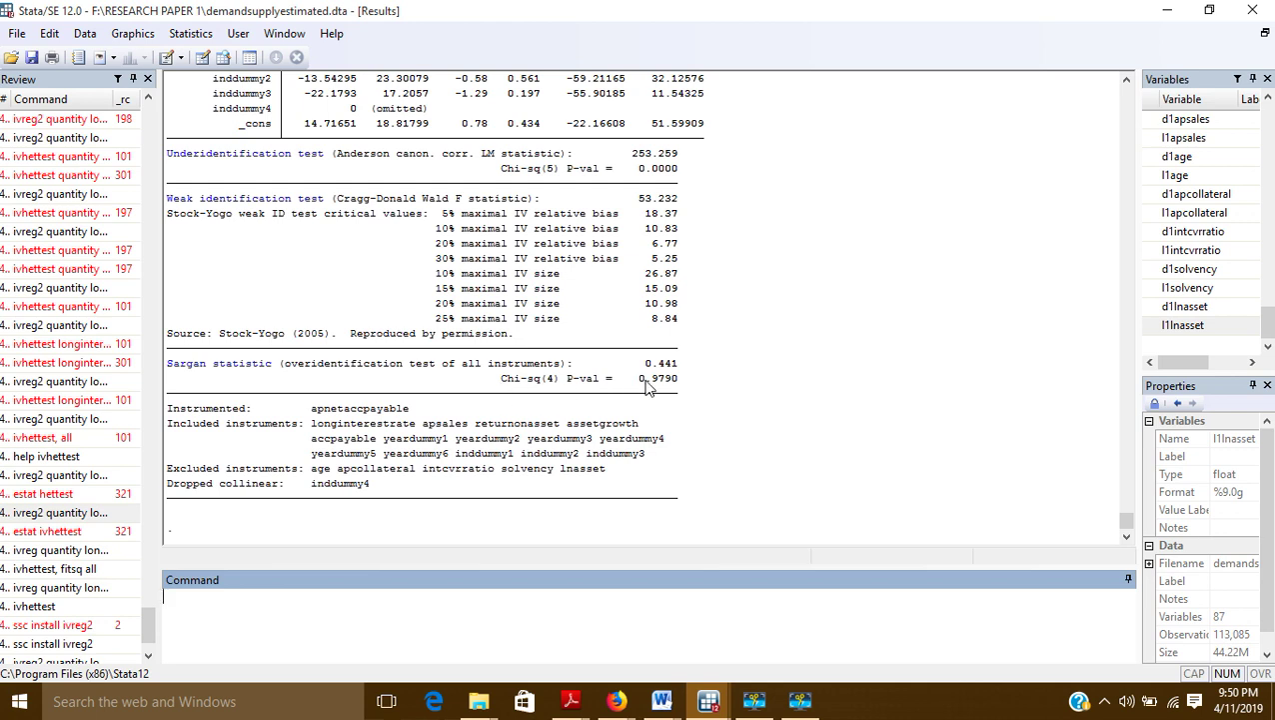
Examine the p-value of the Sargan overidentification test of all instruments
drag(633, 381, 685, 388)
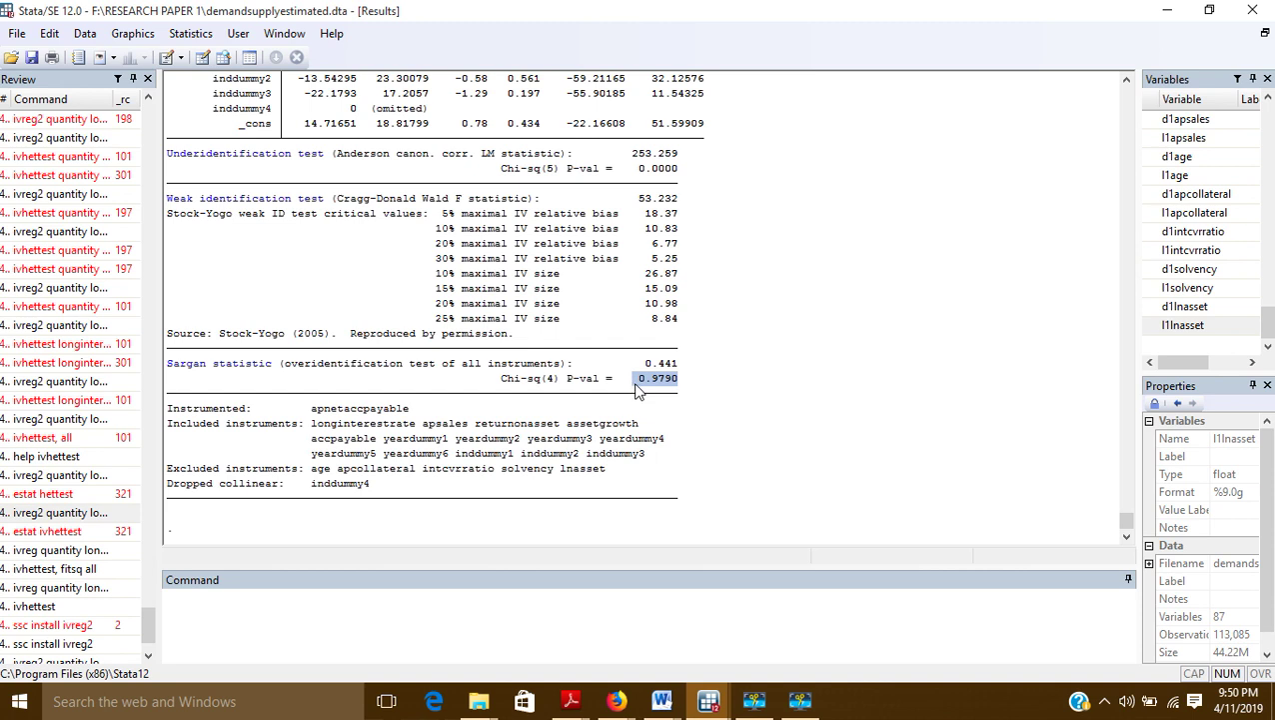
click(640, 388)
drag(640, 389, 688, 389)
click(697, 390)
drag(636, 388, 681, 391)
Examine the included instruments, excluded instruments and dropped collinear entries at the end of the ivreg2 output
drag(170, 432, 312, 431)
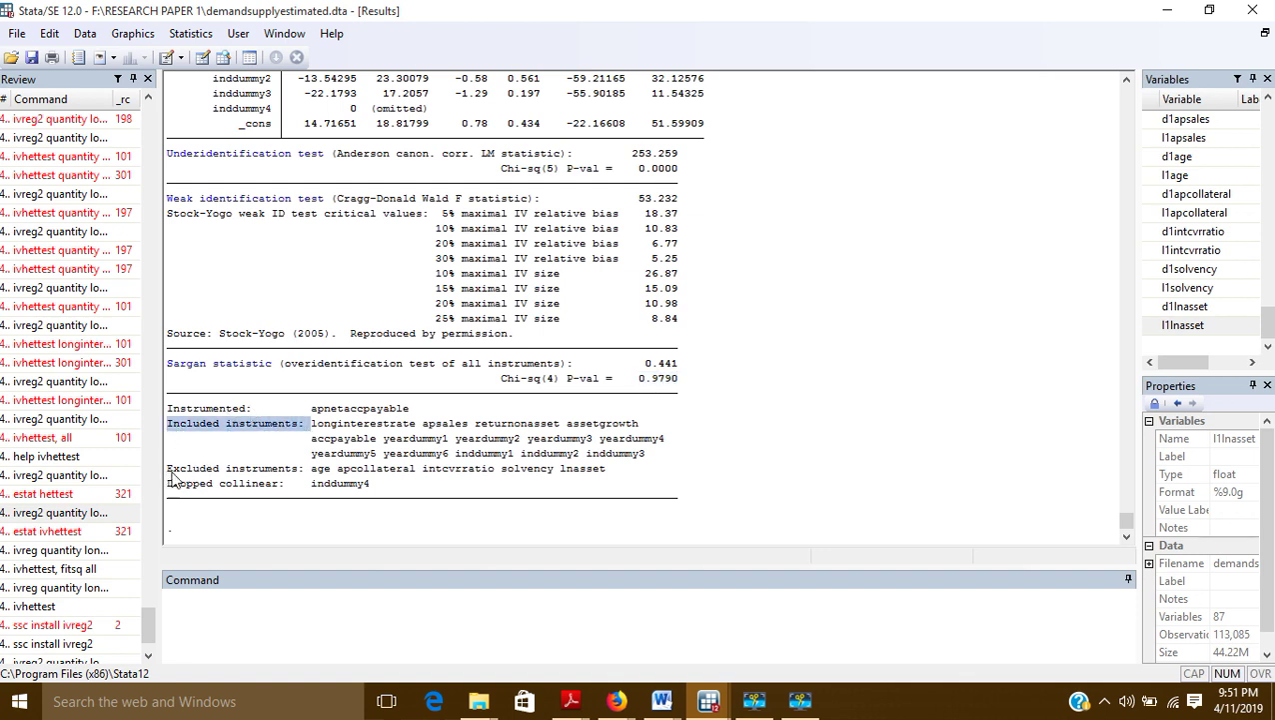
drag(168, 470, 300, 473)
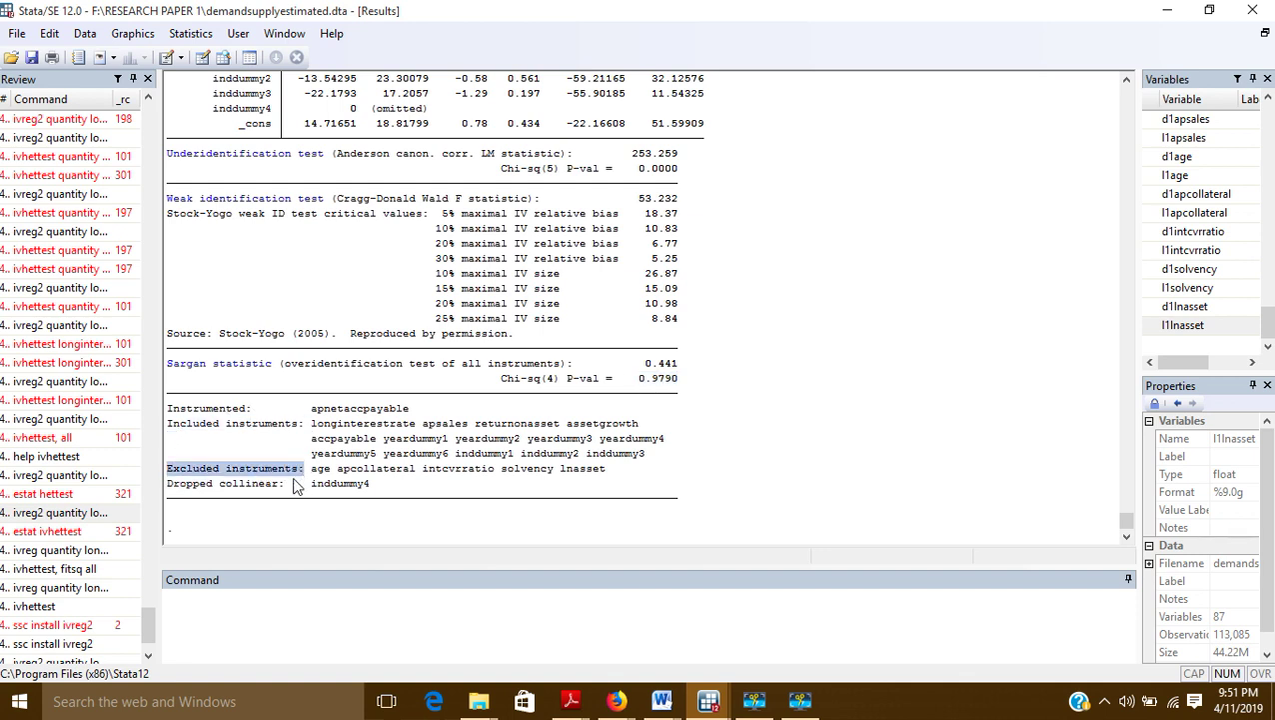
click(183, 493)
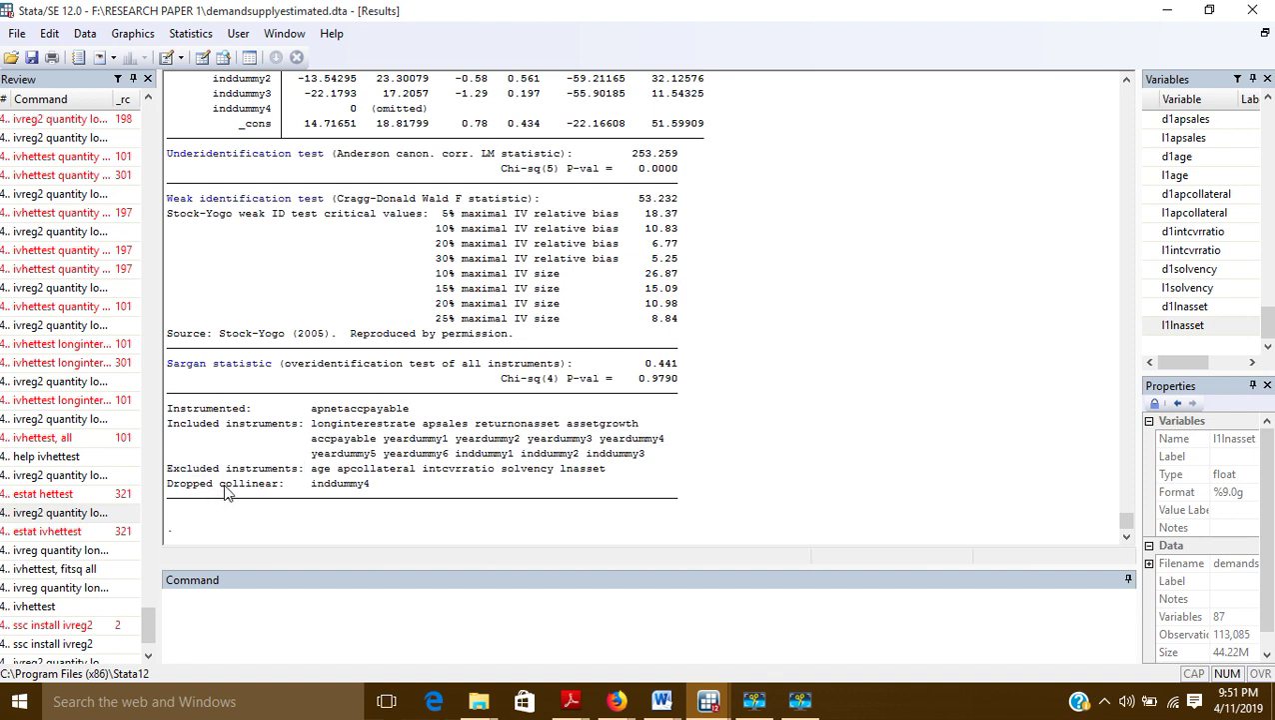
drag(219, 486, 288, 496)
click(278, 500)
drag(167, 488, 287, 496)
click(191, 496)
drag(192, 497, 245, 495)
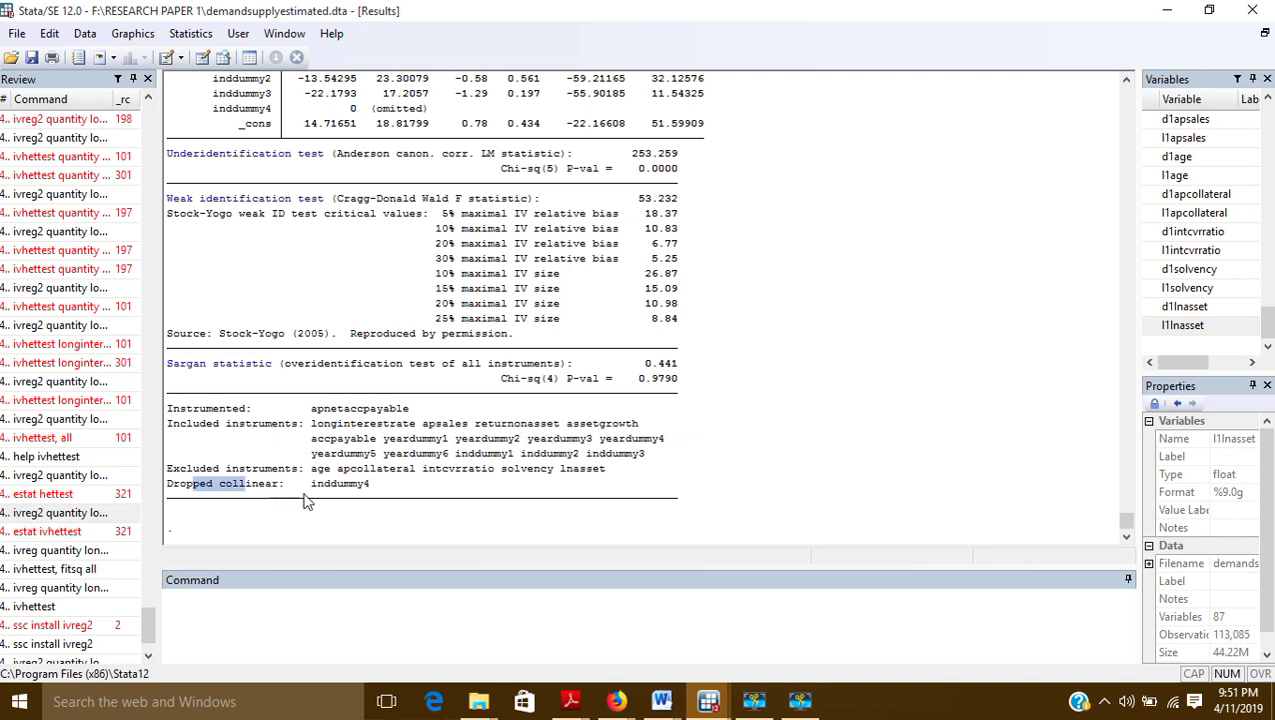
Check the dropped collinear variable inddummy4 against its entry in the coefficient table
scroll(325, 498, up, 1)
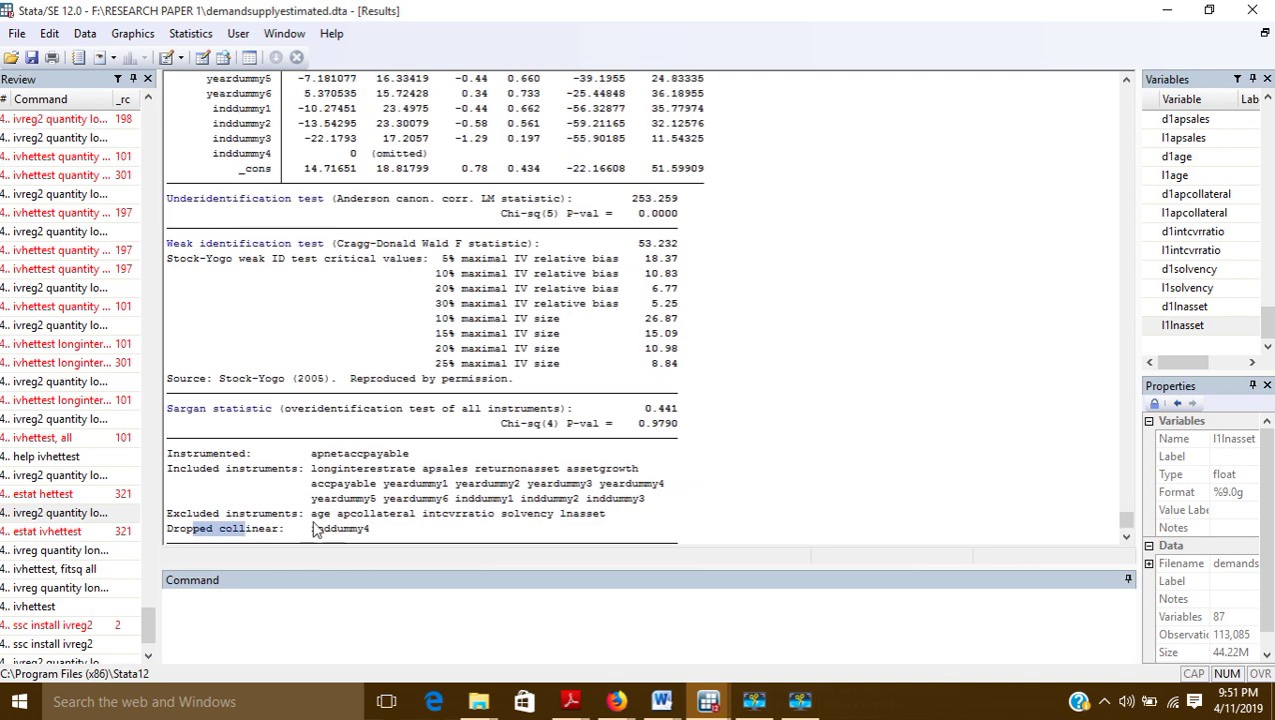
scroll(355, 540, up, 5)
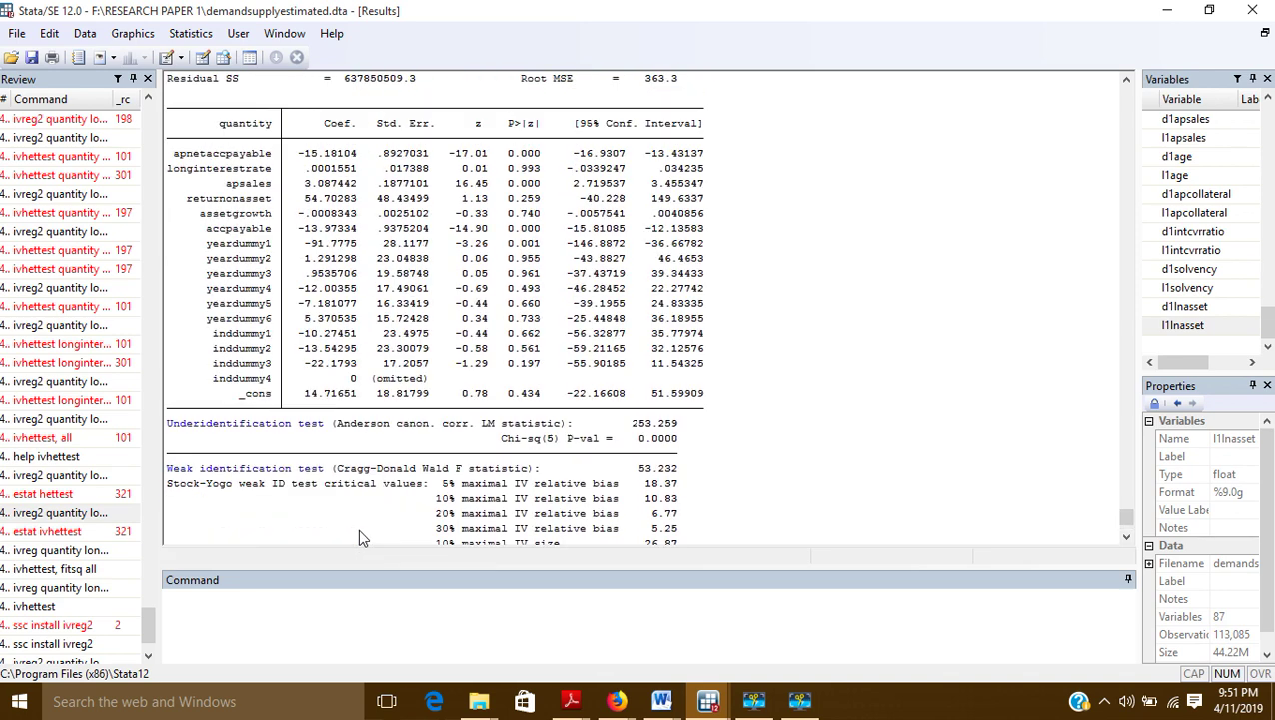
scroll(358, 538, down, 5)
scroll(360, 537, down, 1)
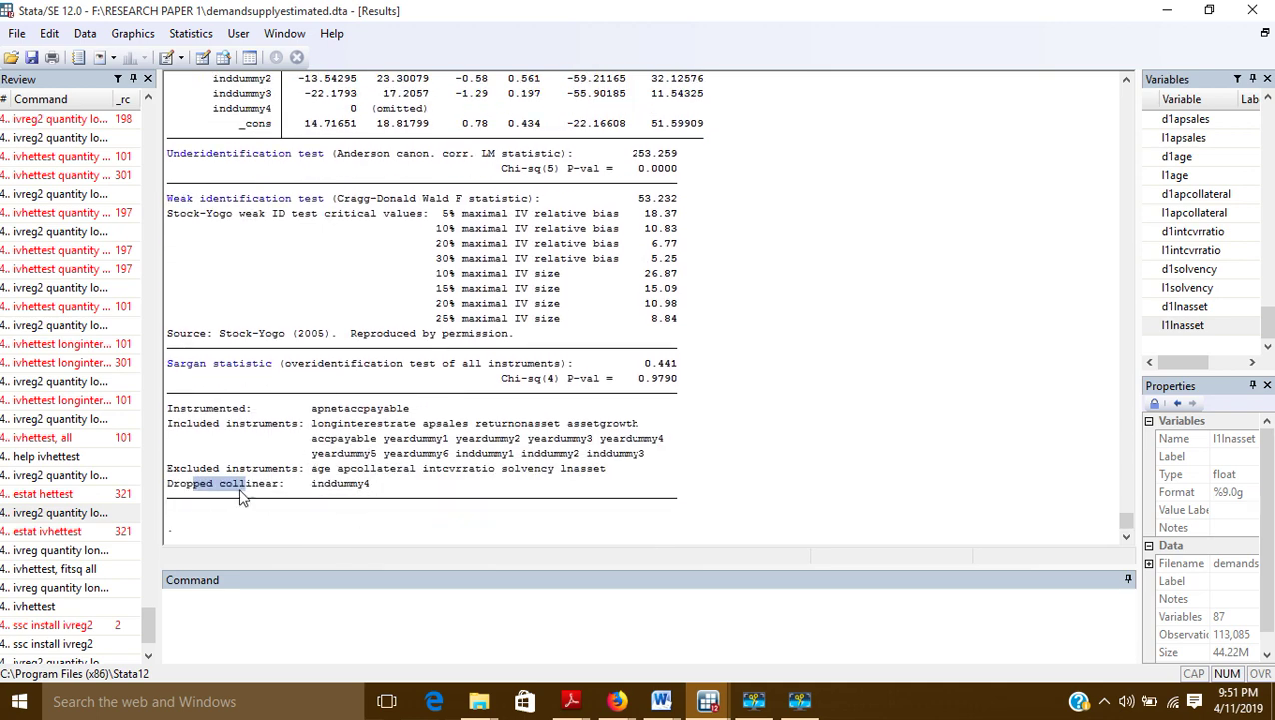
click(366, 490)
drag(367, 490, 172, 490)
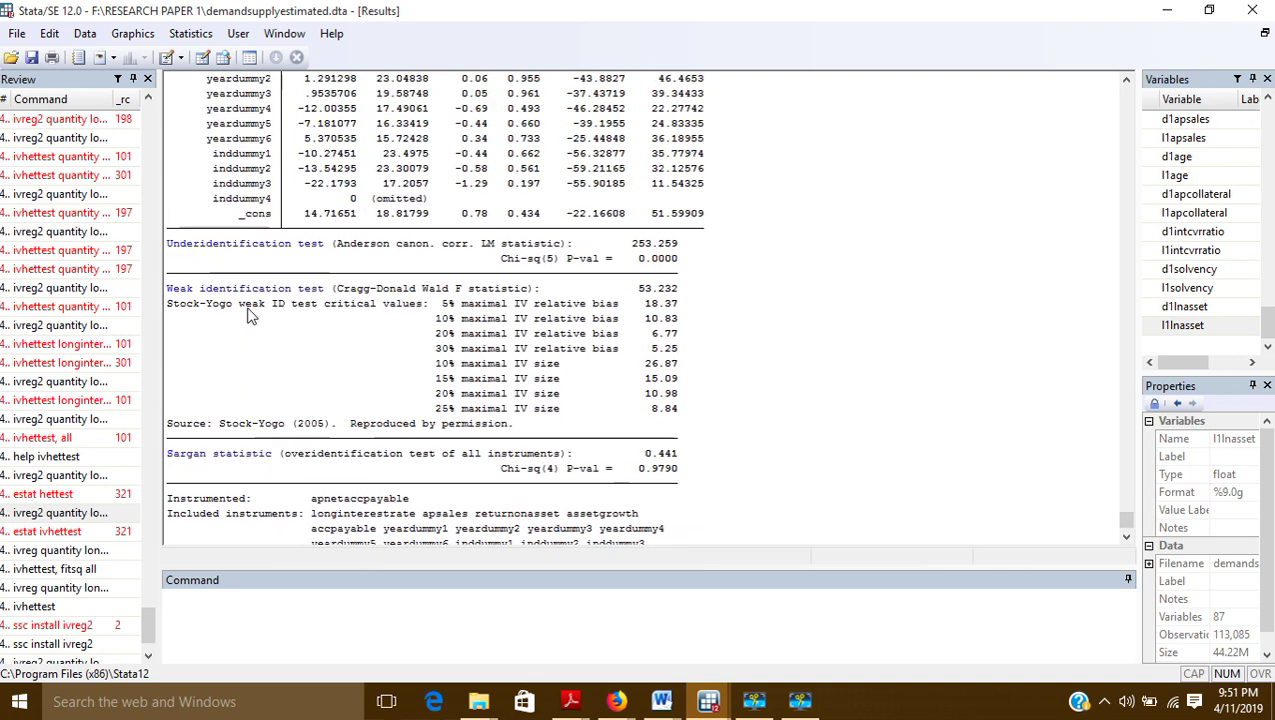
scroll(249, 316, up, 2)
scroll(250, 316, down, 2)
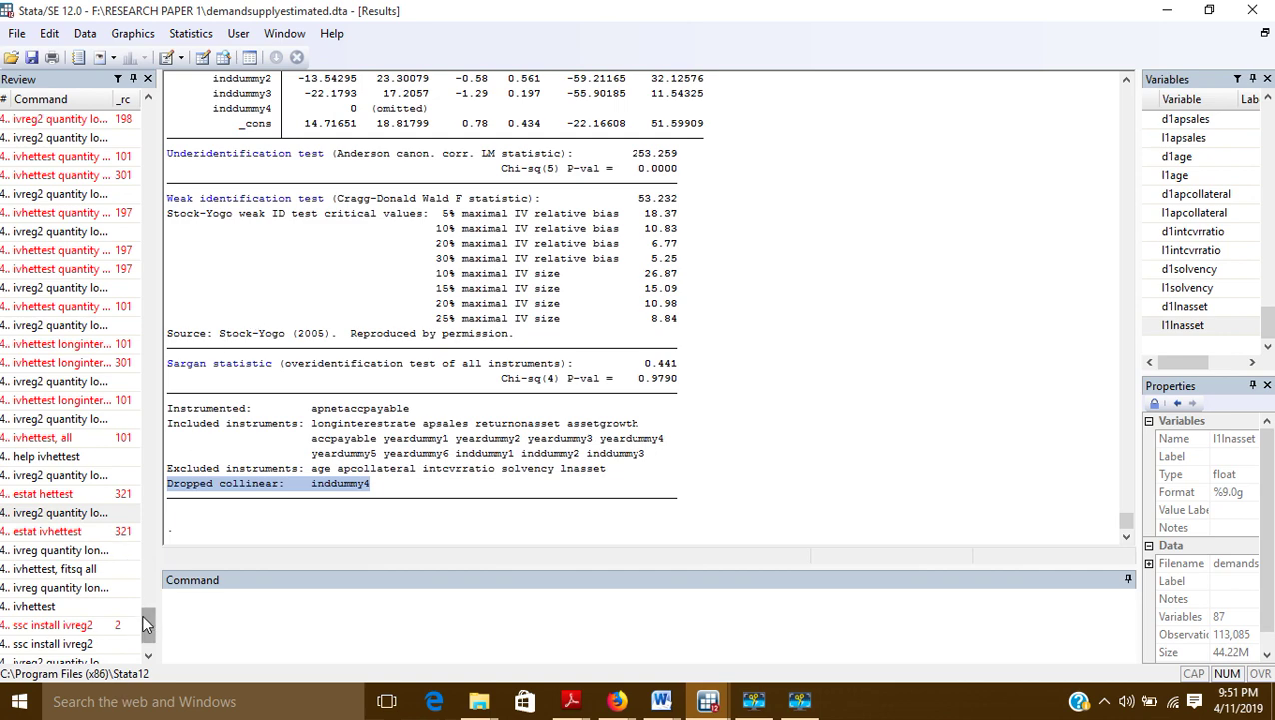
Rerun the last ivreg2 quantity regression with the option endog(apnetaccpayable) added, and display its complete output
scroll(147, 647, down, 2)
click(77, 645)
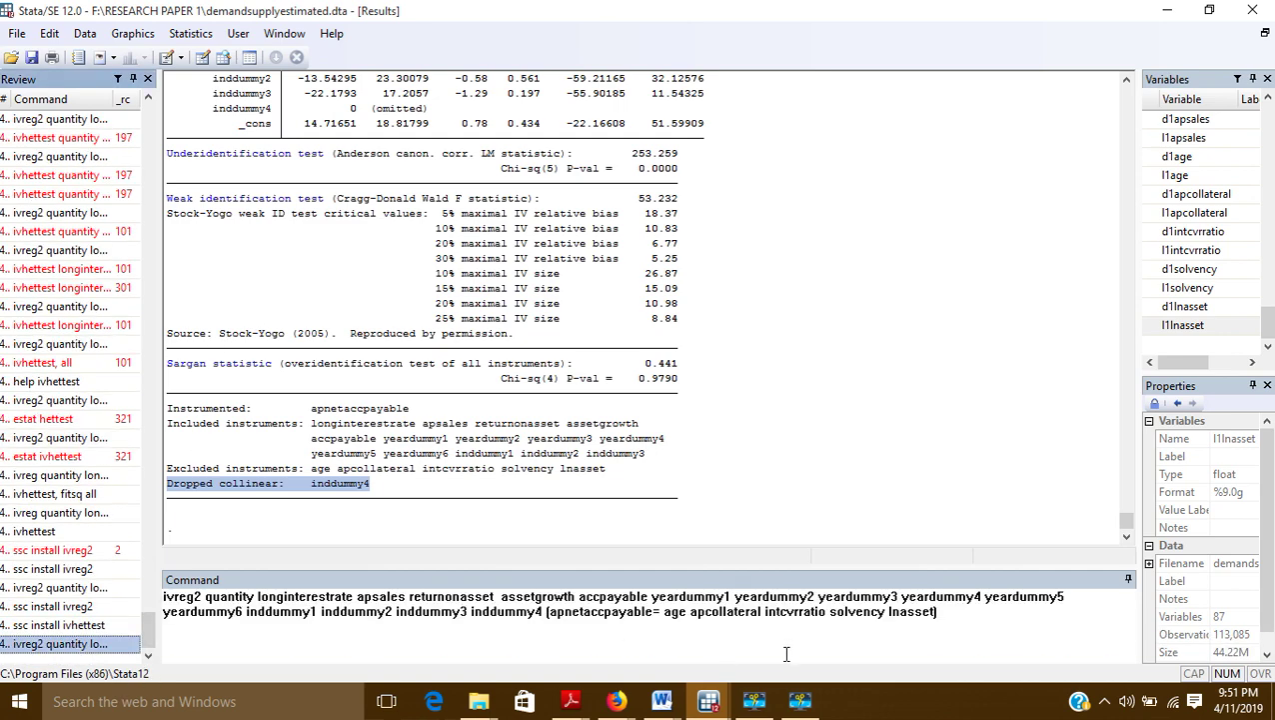
click(946, 620)
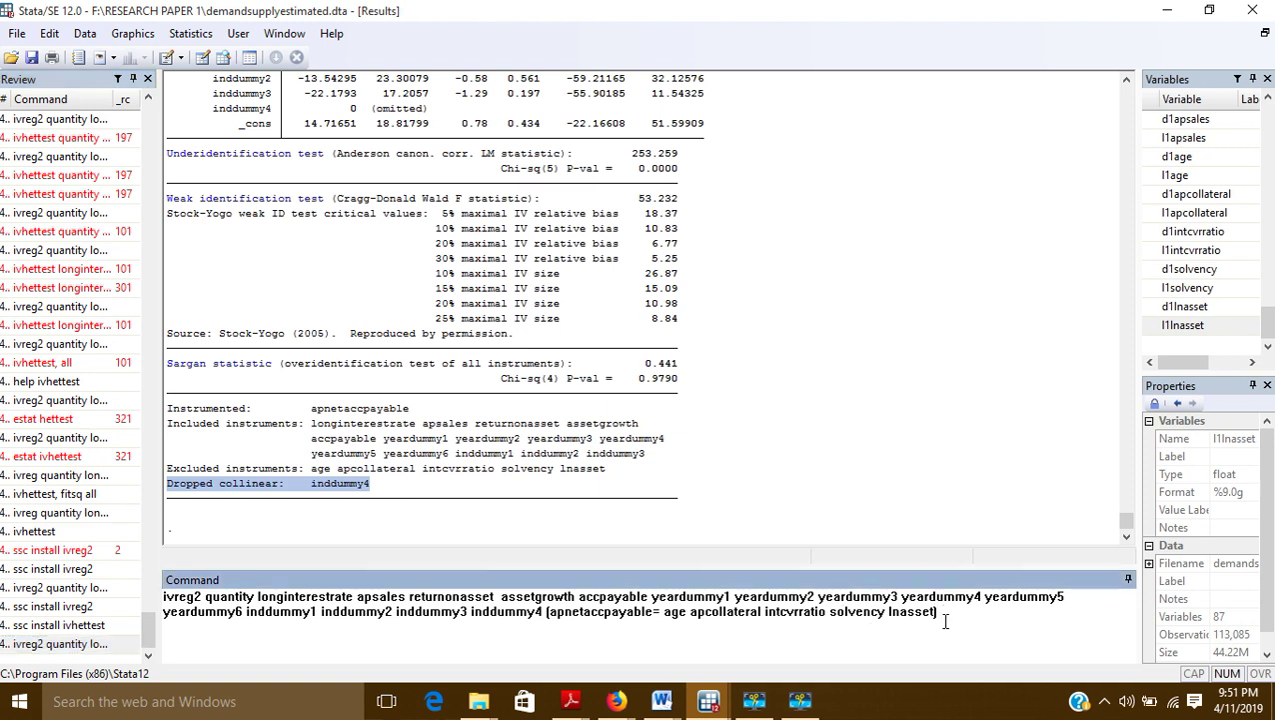
text(,)
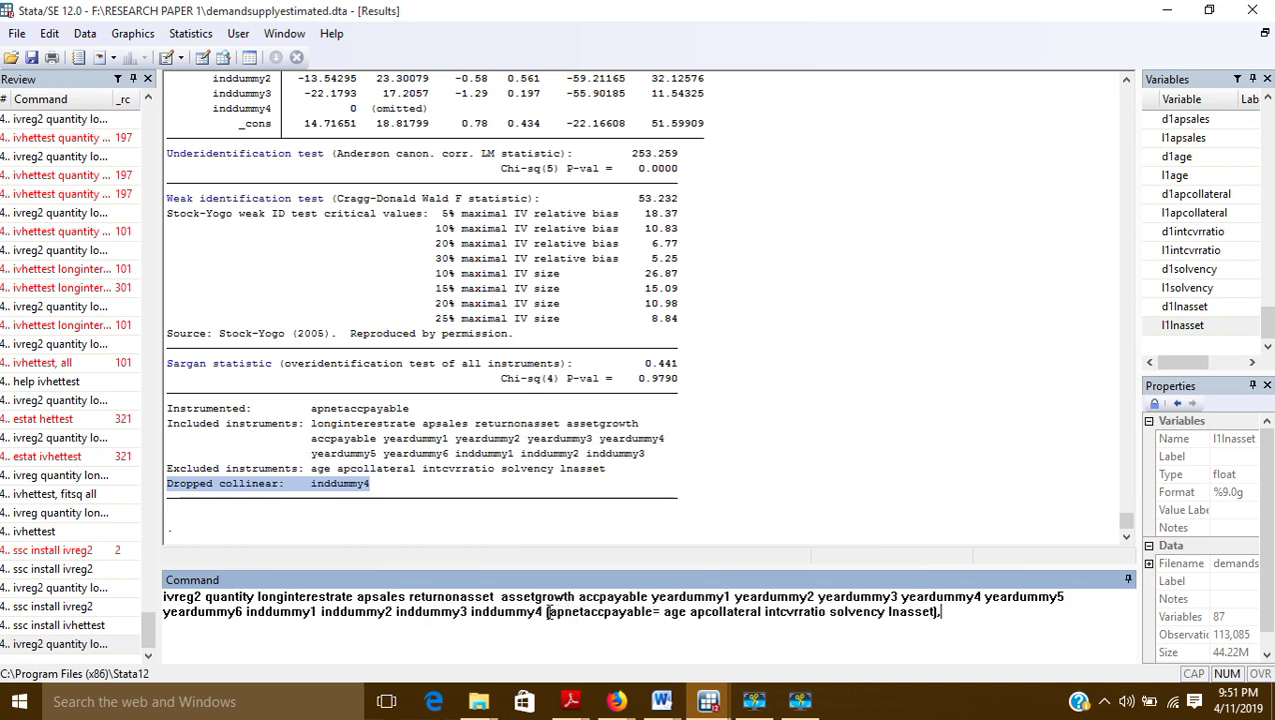
drag(546, 611, 951, 612)
click(950, 612)
text(en)
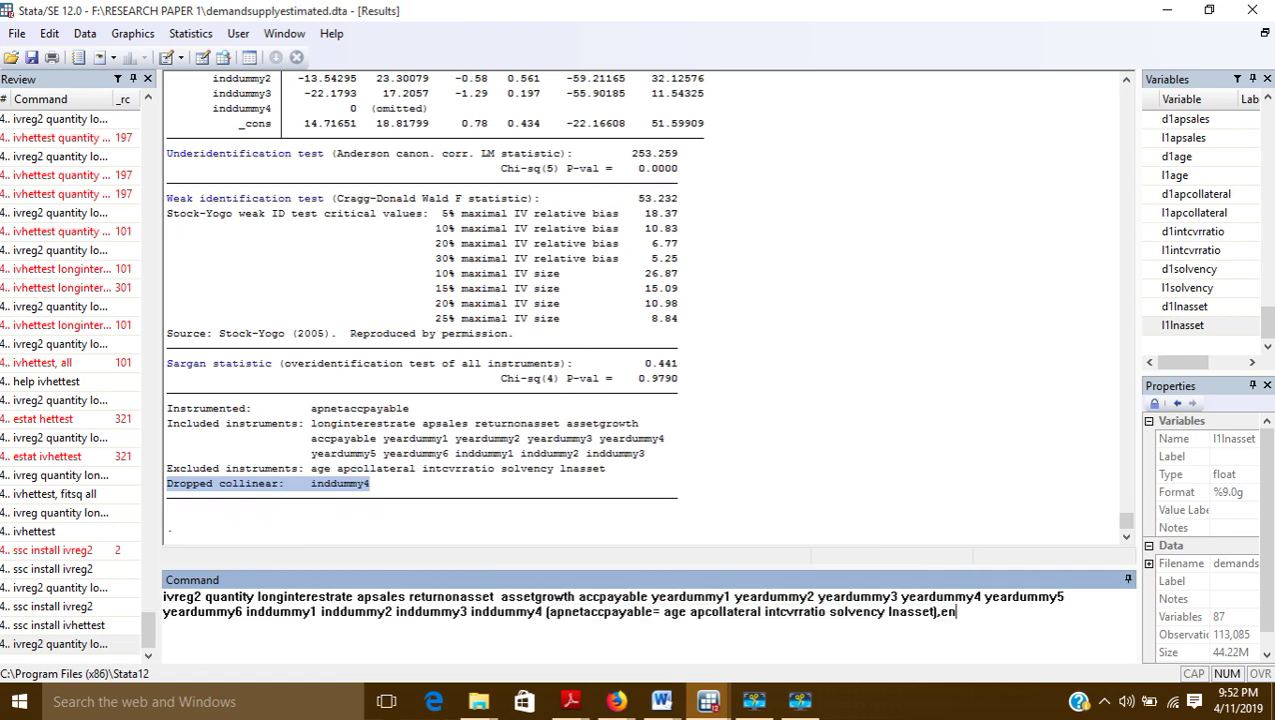
text(dog(apnetaccpayable)
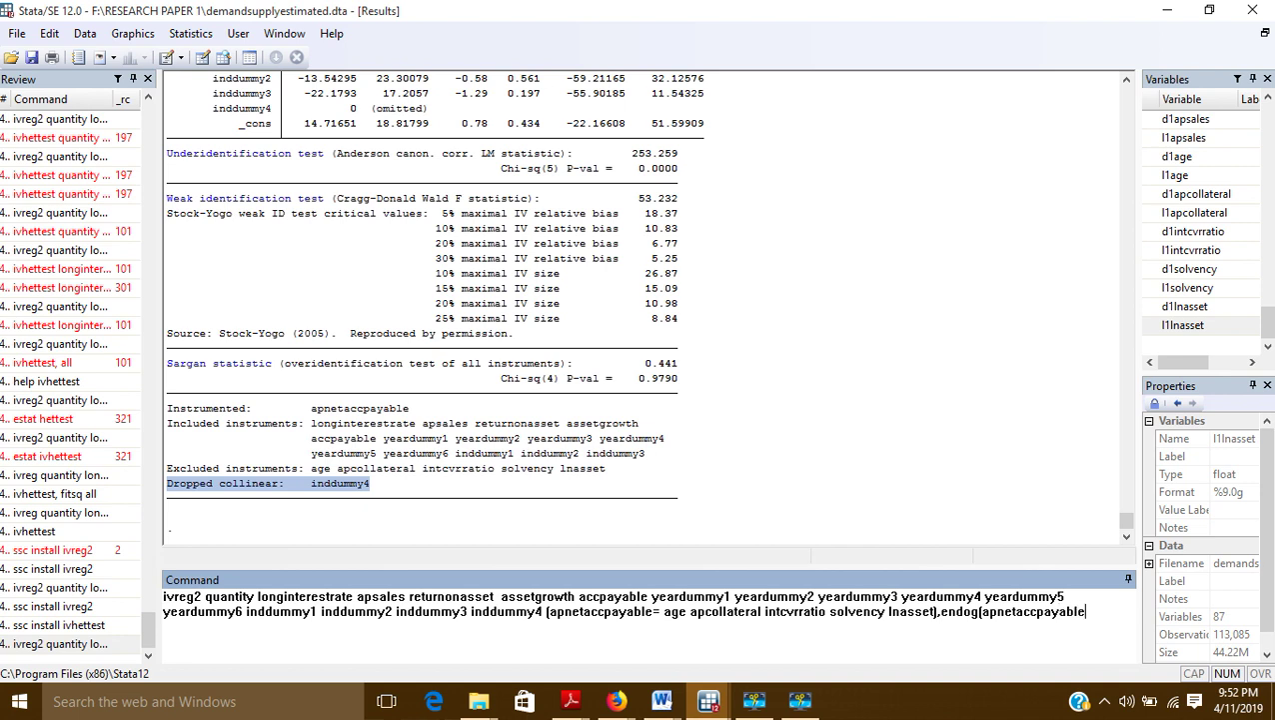
text())
key(Return)
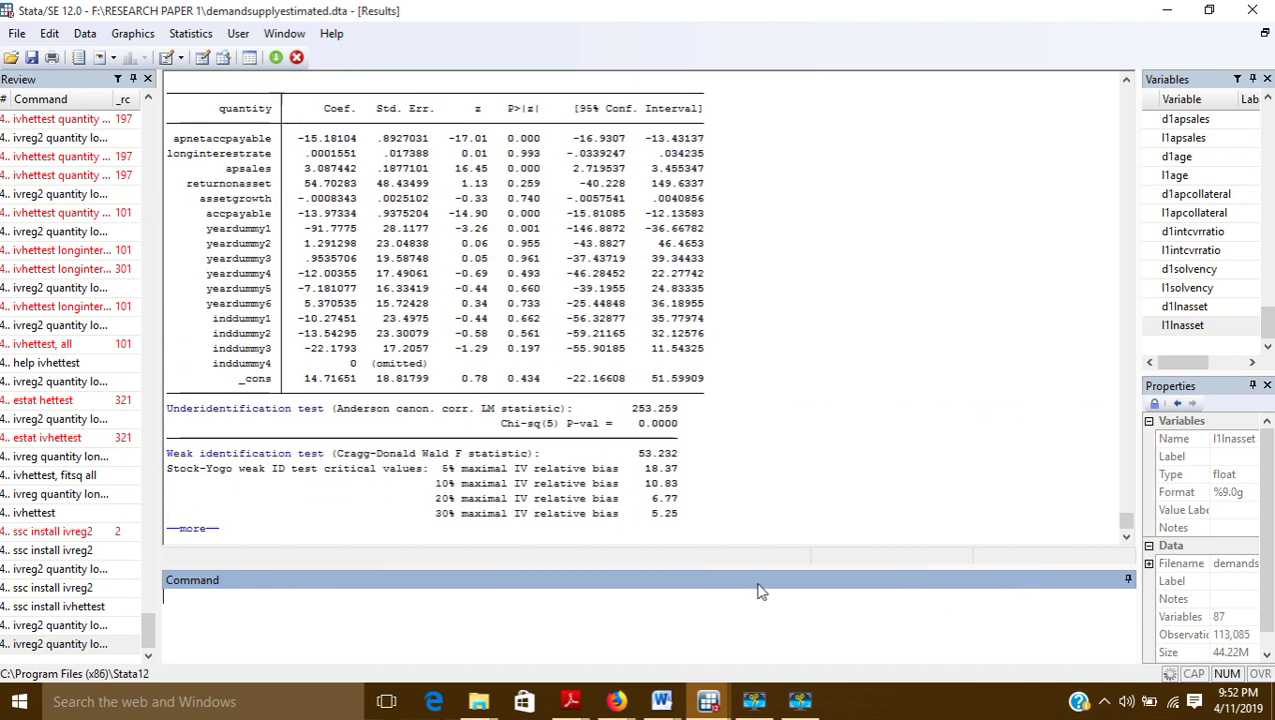
click(193, 529)
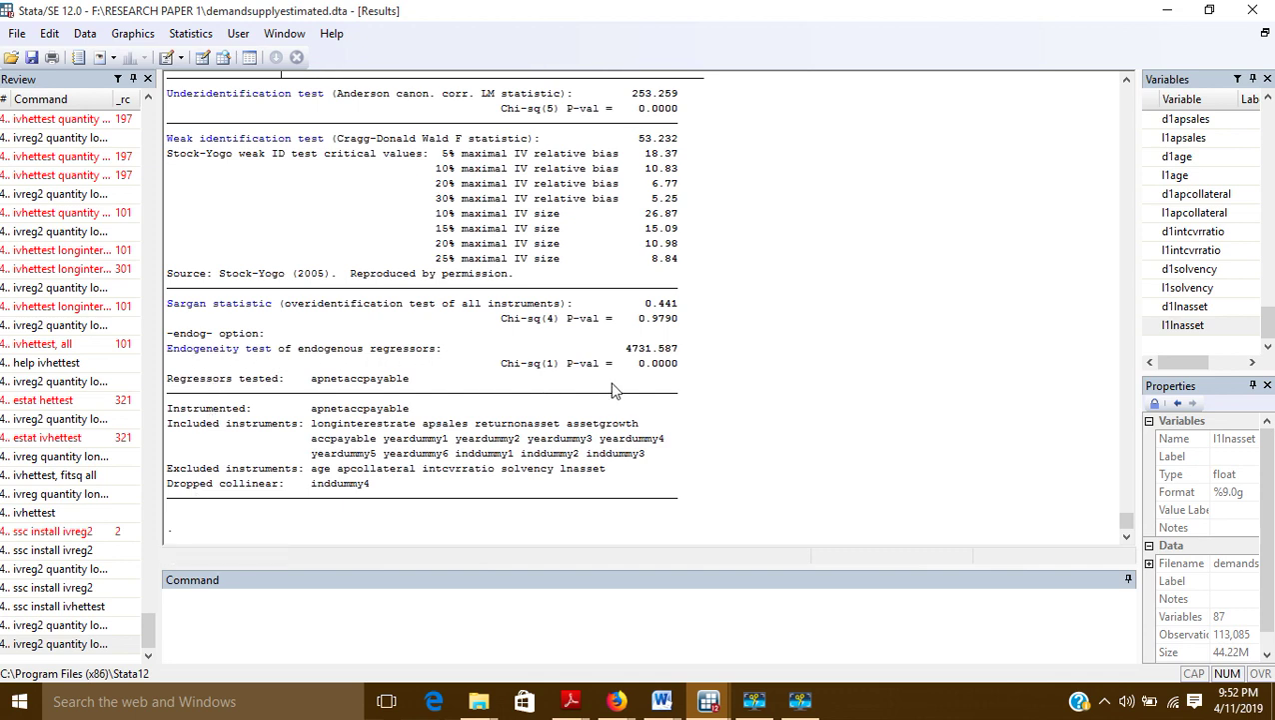
Examine the p-value of the endogeneity test for the regressor apnetaccpayable
drag(642, 368, 684, 372)
click(460, 378)
drag(639, 364, 676, 370)
click(549, 386)
Review the ivreg2 output estimated with the endog option, from the command line through the coefficient table to the diagnostic tests
scroll(270, 505, up, 10)
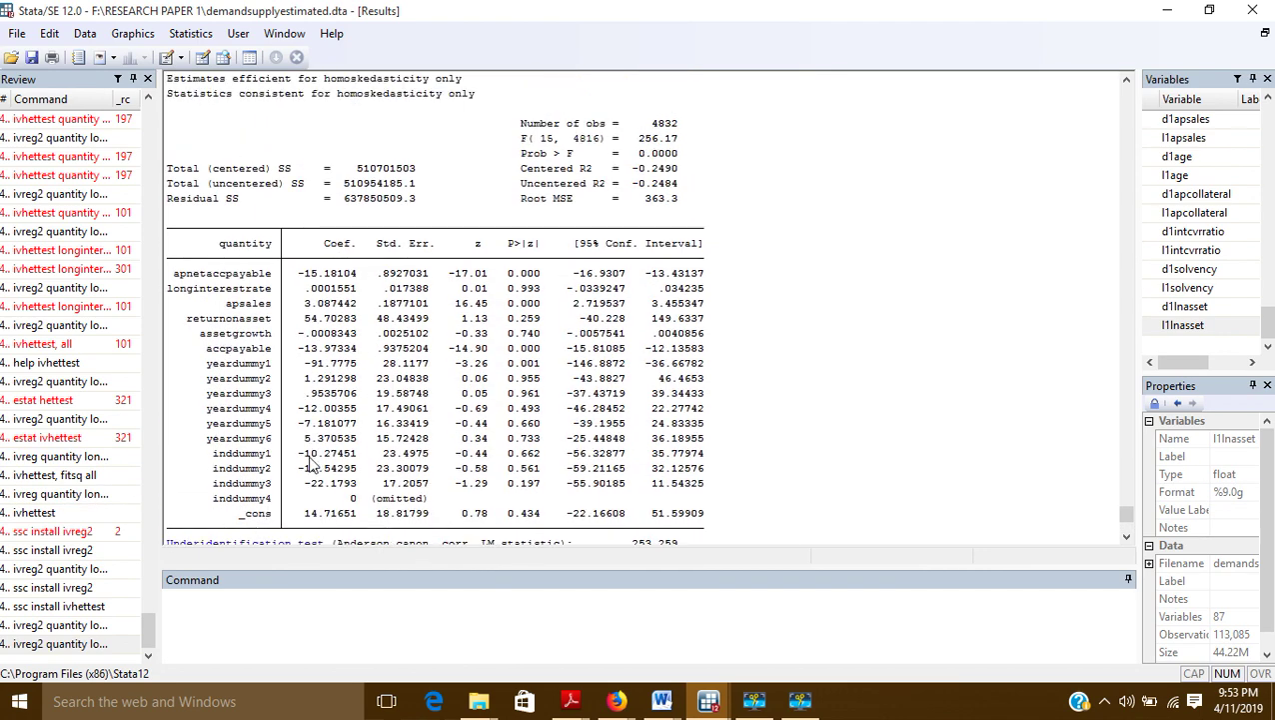
scroll(310, 465, down, 15)
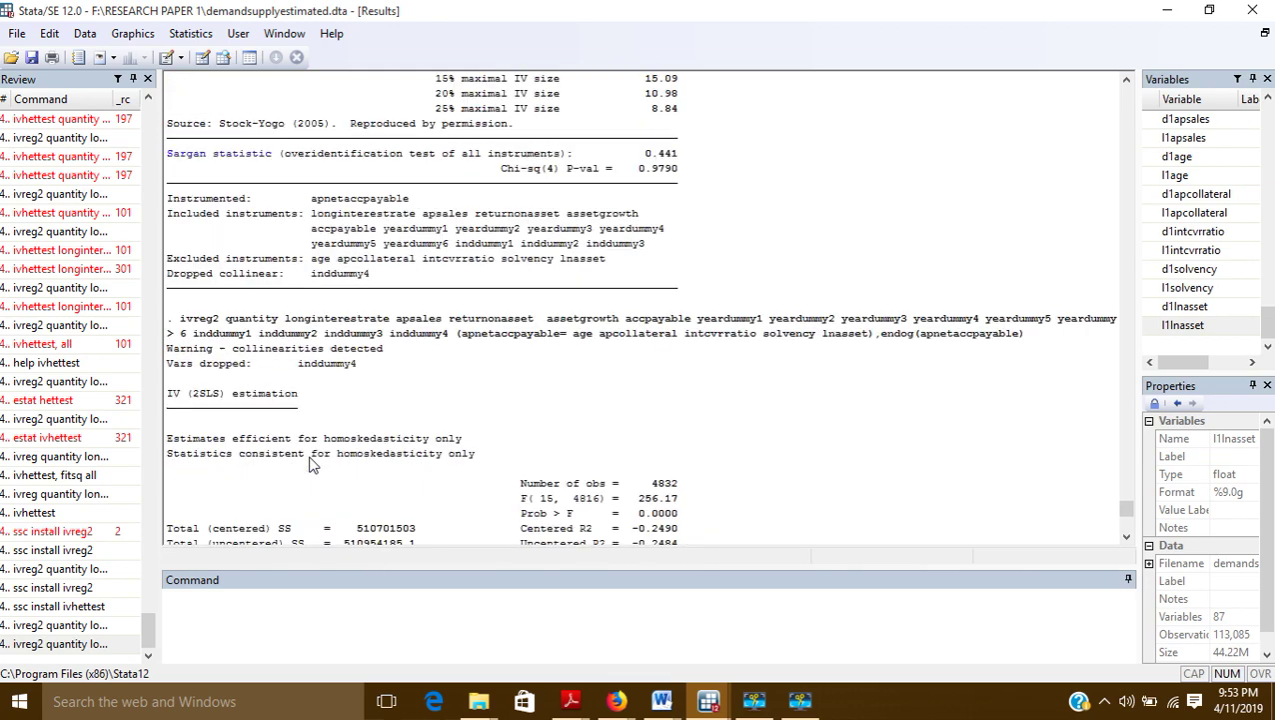
scroll(309, 465, down, 8)
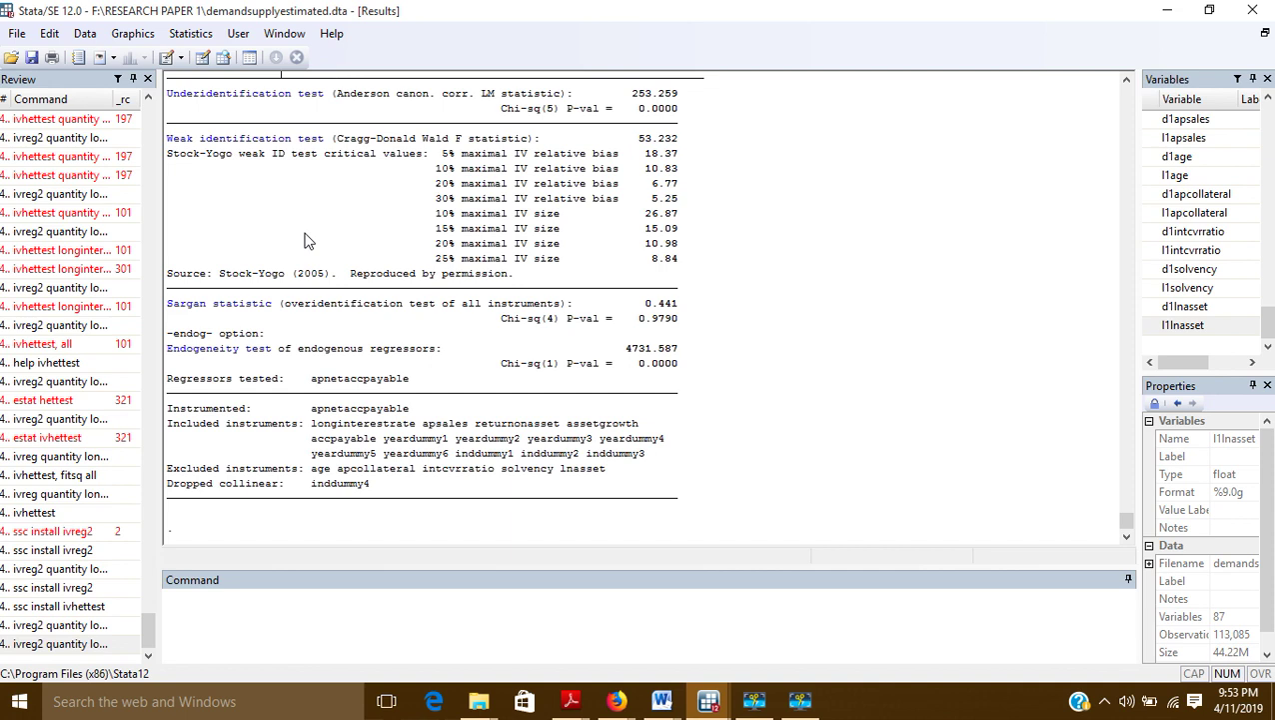
scroll(309, 300, up, 15)
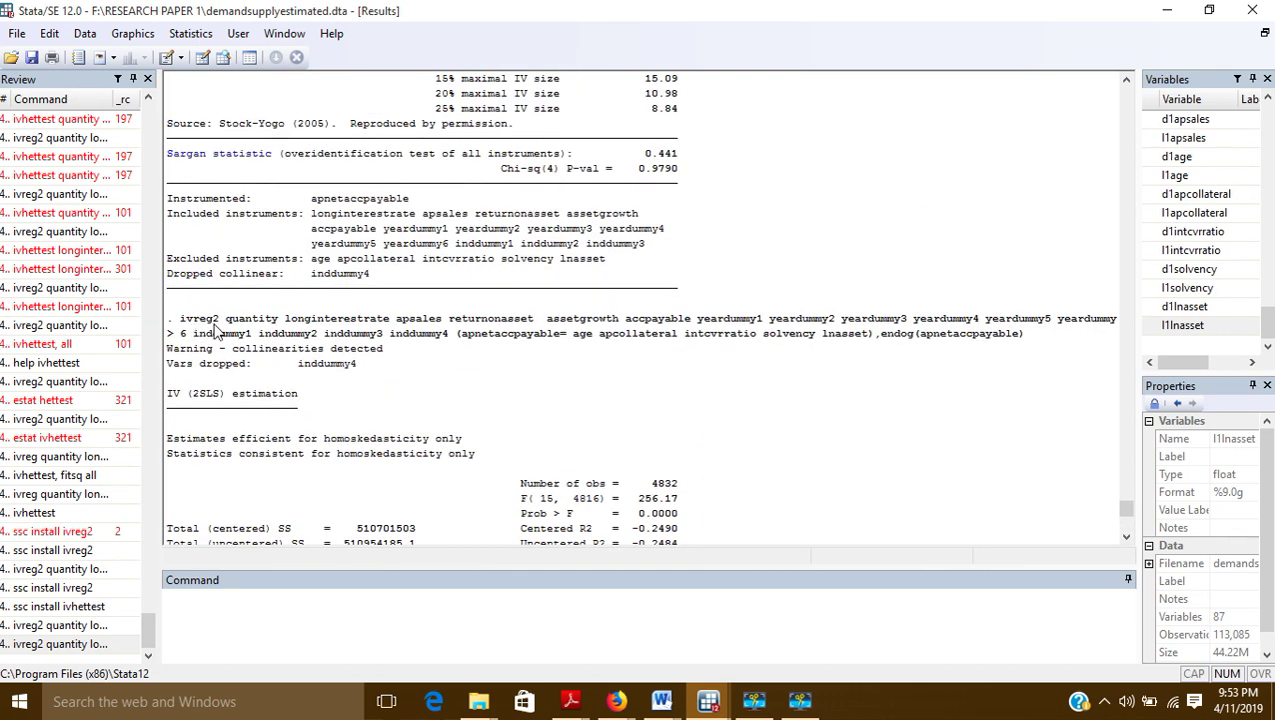
scroll(212, 332, down, 4)
scroll(213, 333, up, 3)
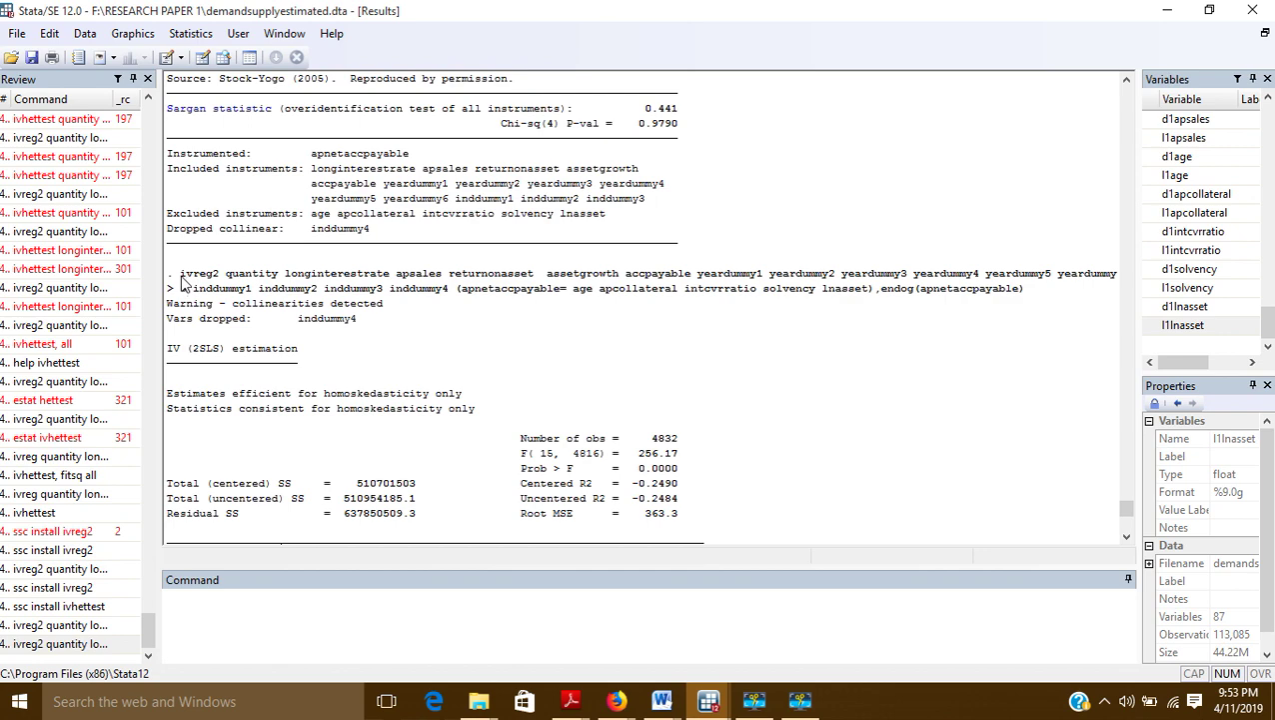
scroll(205, 318, down, 10)
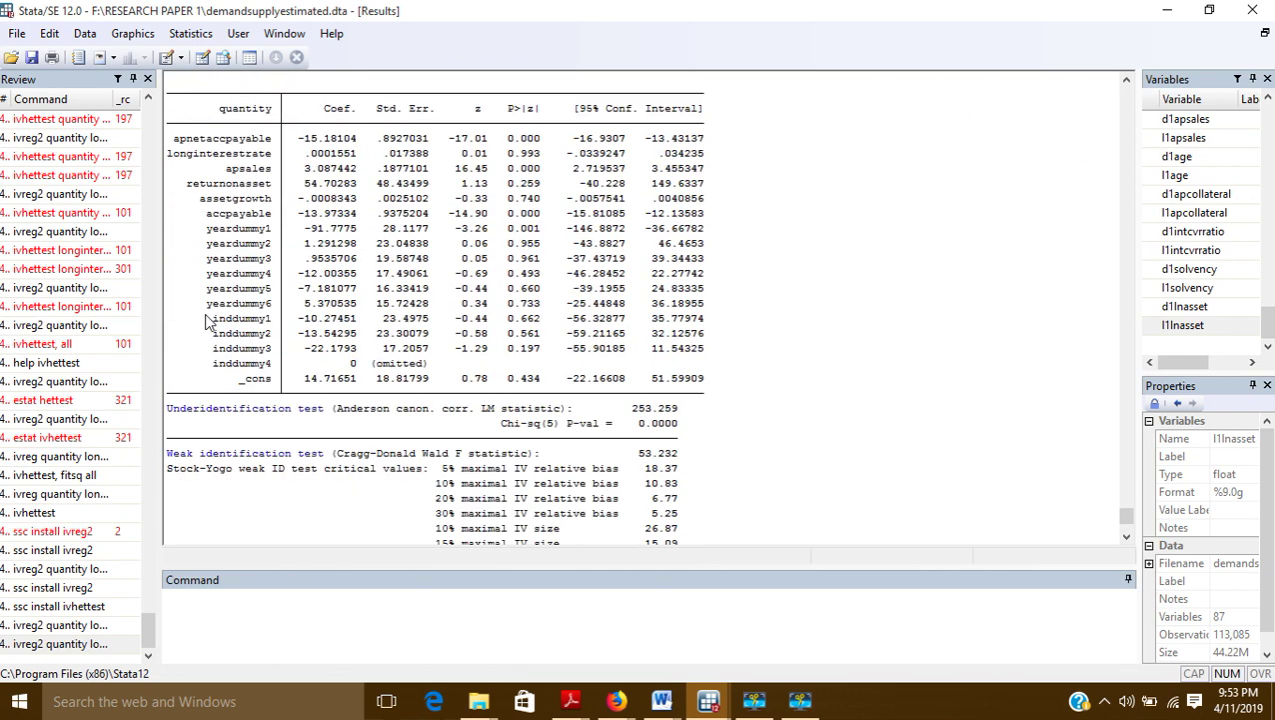
scroll(205, 320, down, 7)
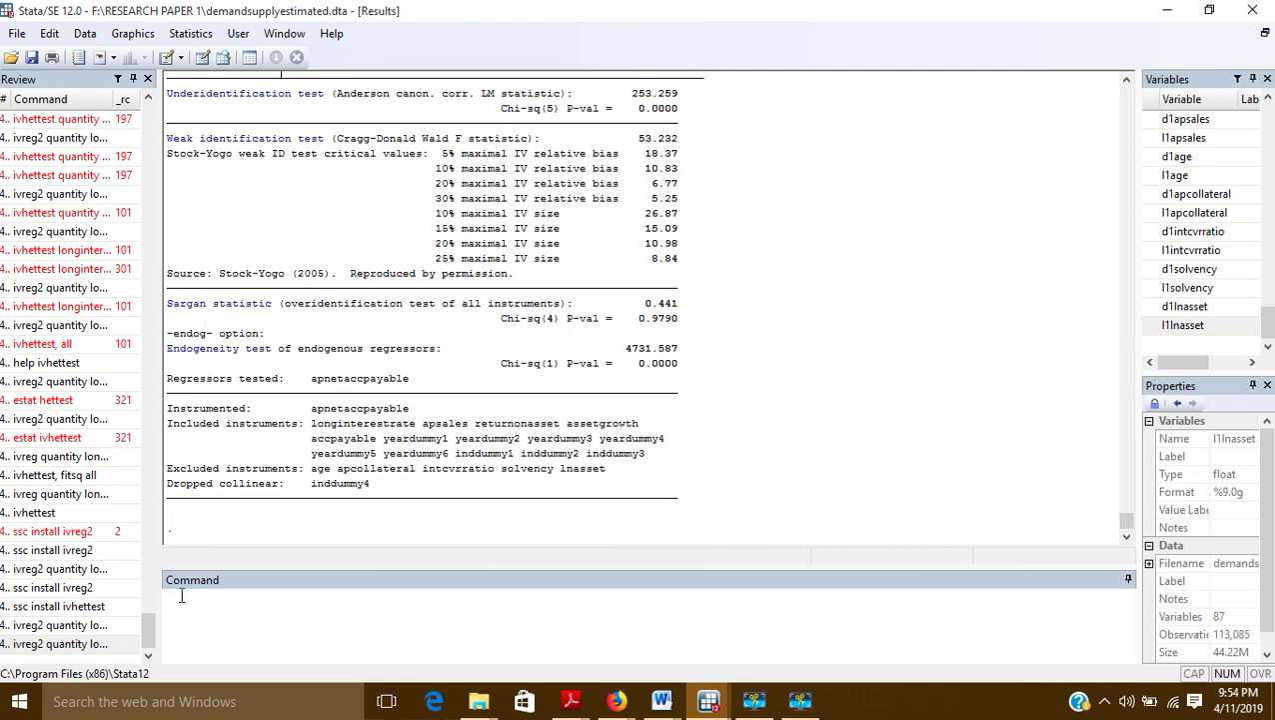
scroll(178, 433, up, 12)
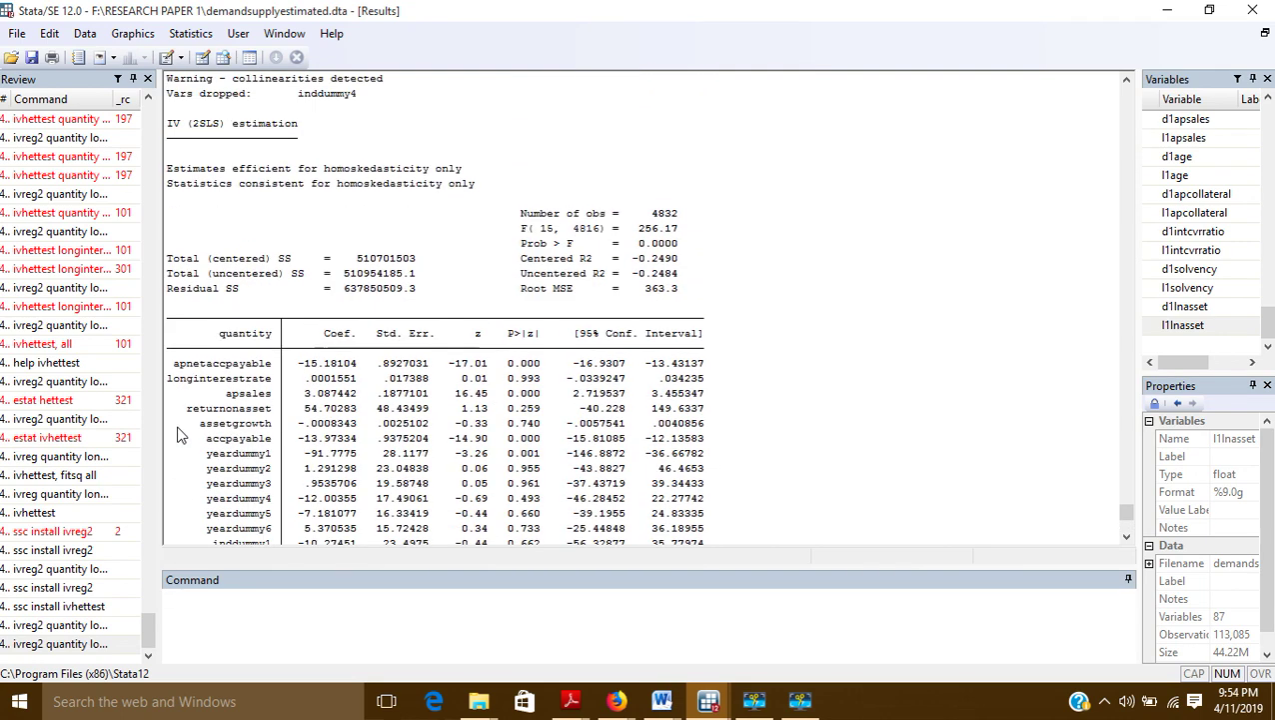
scroll(178, 433, down, 4)
scroll(178, 433, down, 5)
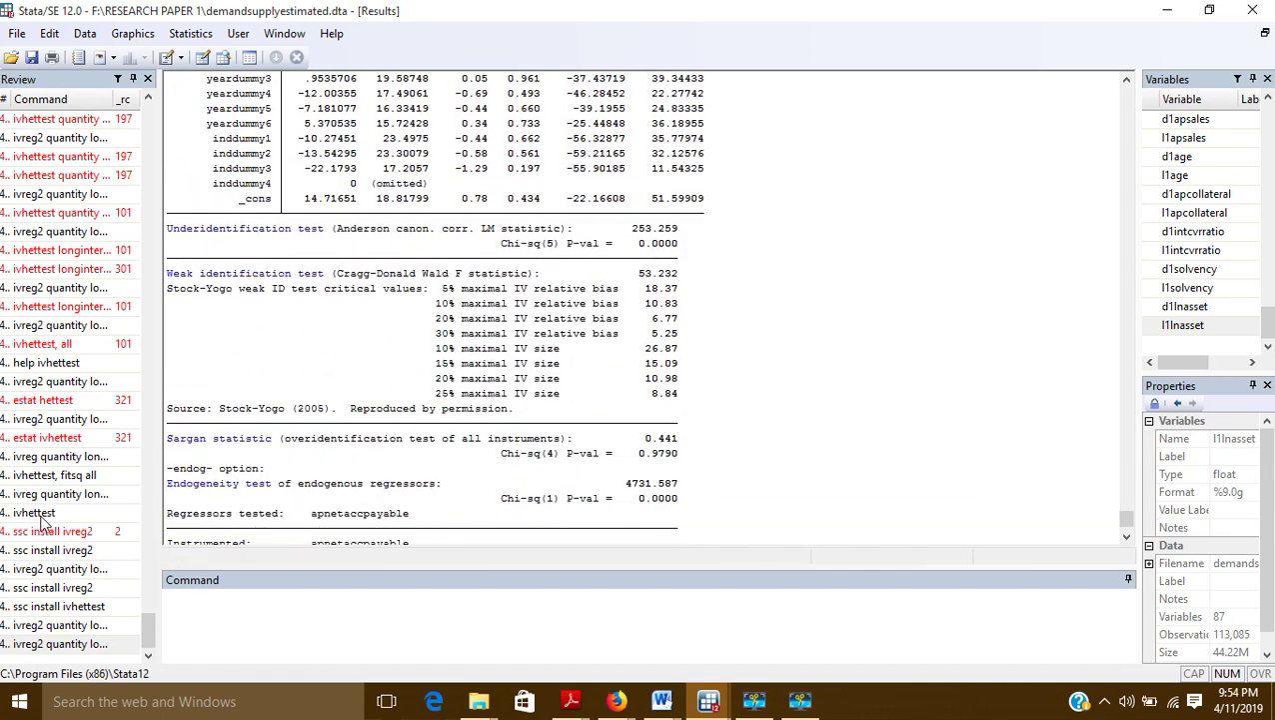
scroll(190, 378, up, 15)
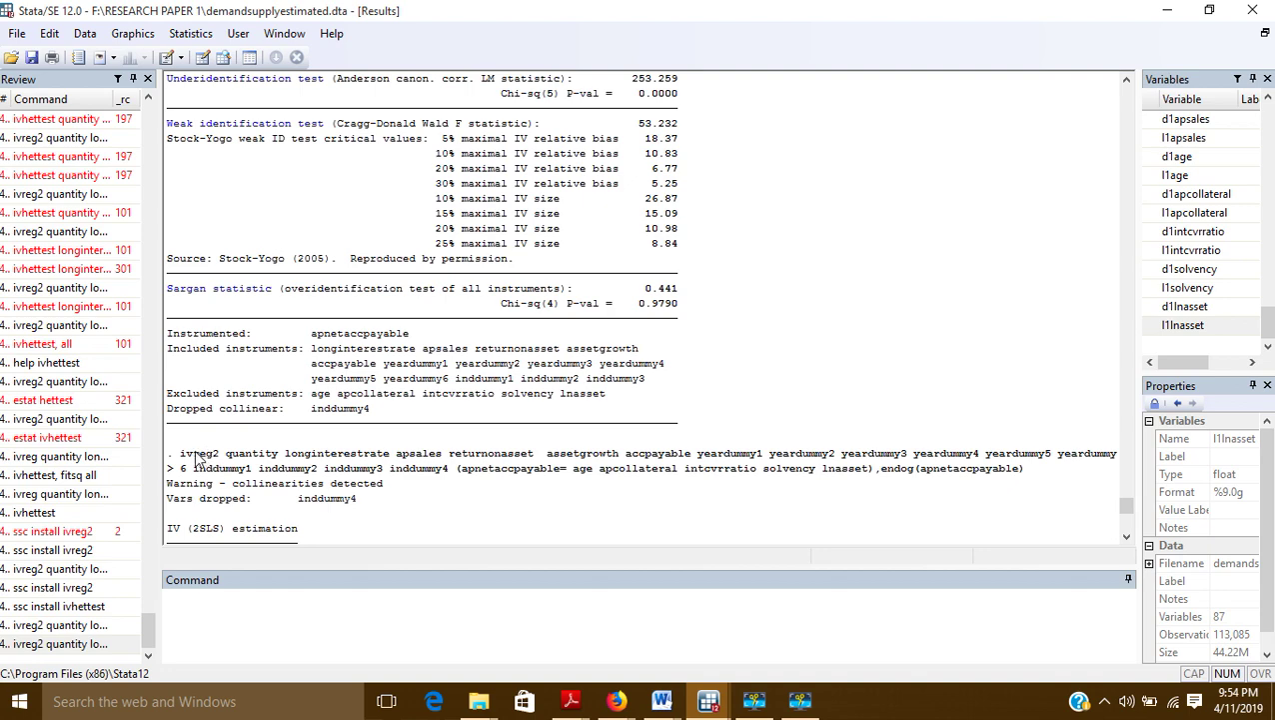
scroll(215, 514, down, 6)
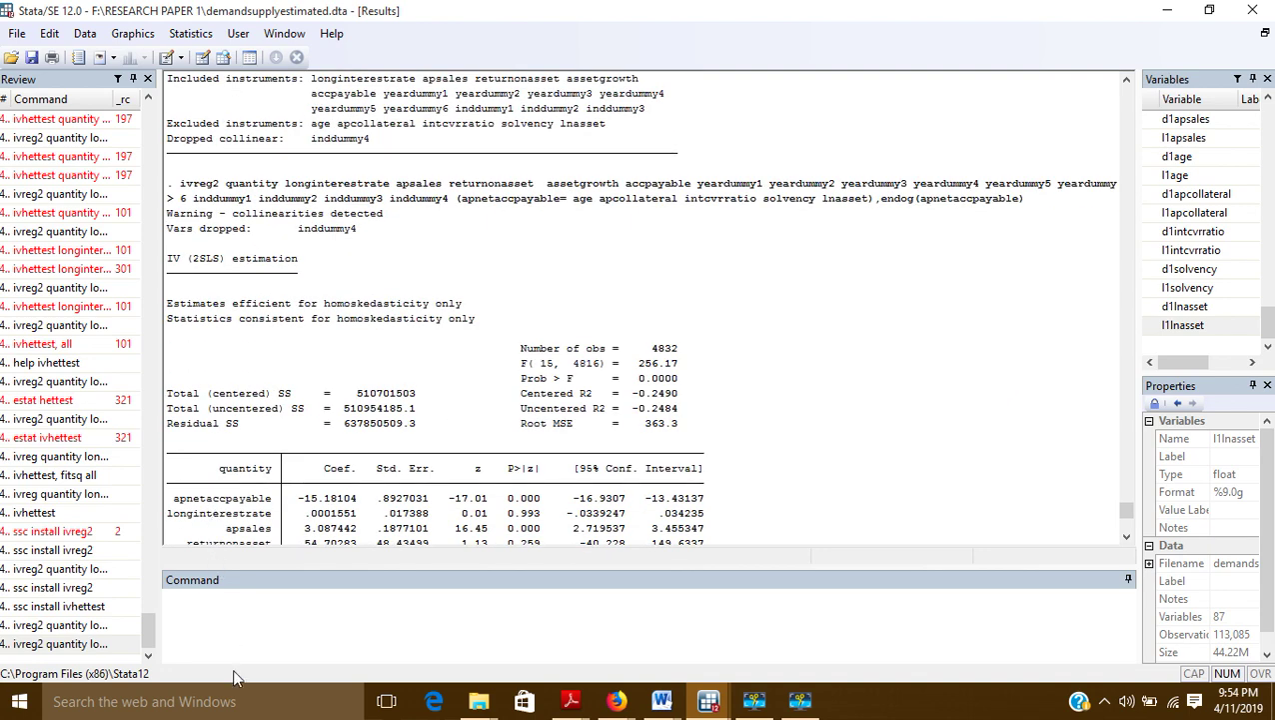
Try to rerun the last quantity regression with ivreg instead of ivreg2, keeping the option endog(apnetaccpayable)
click(80, 645)
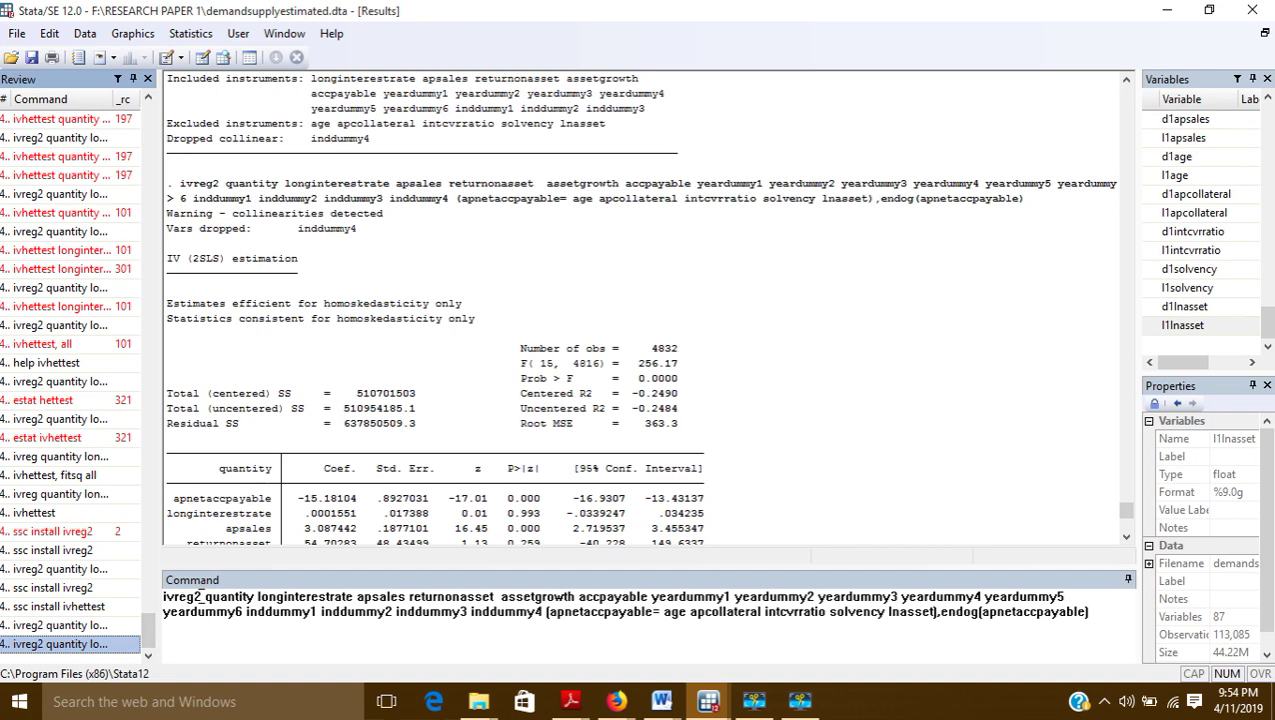
click(201, 597)
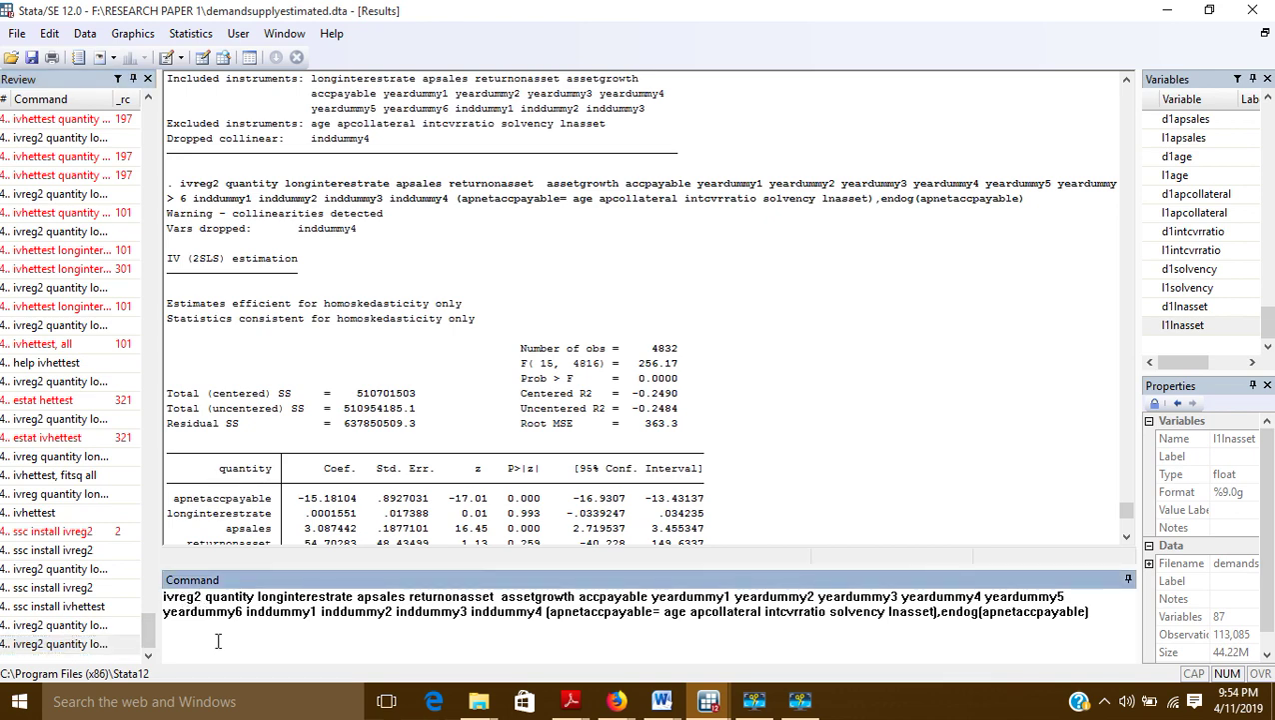
key(Delete)
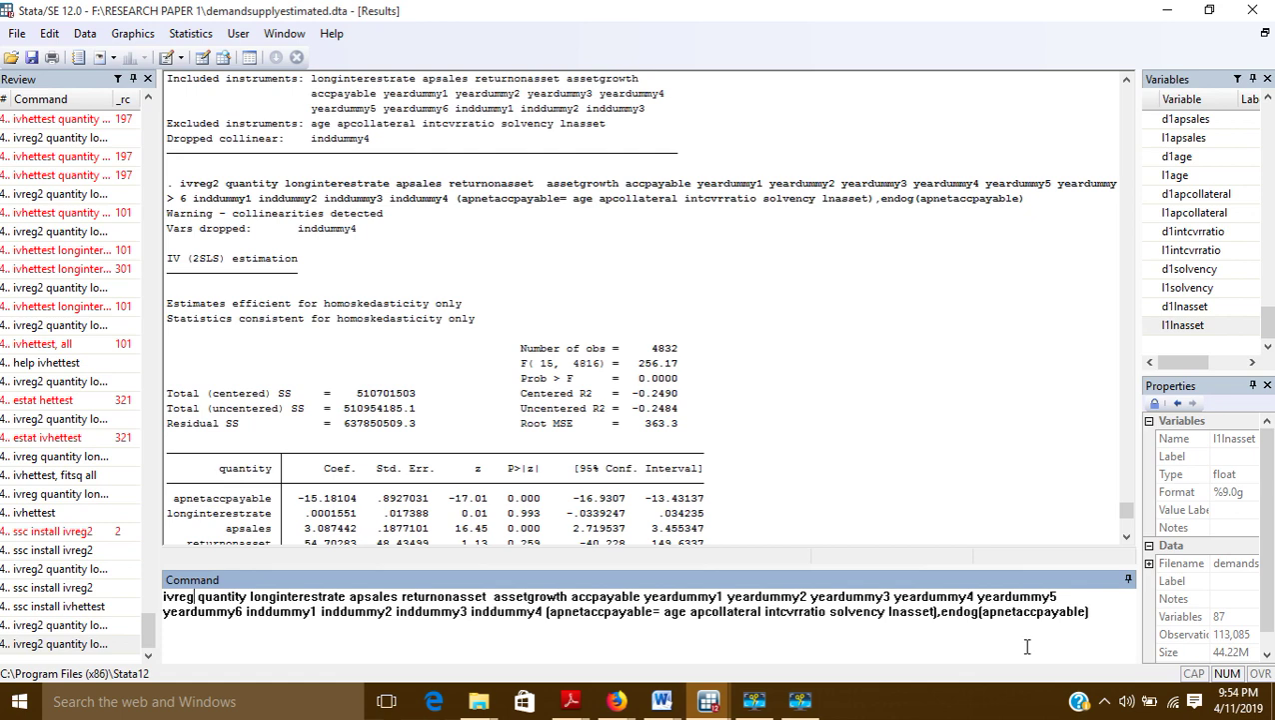
key(Return)
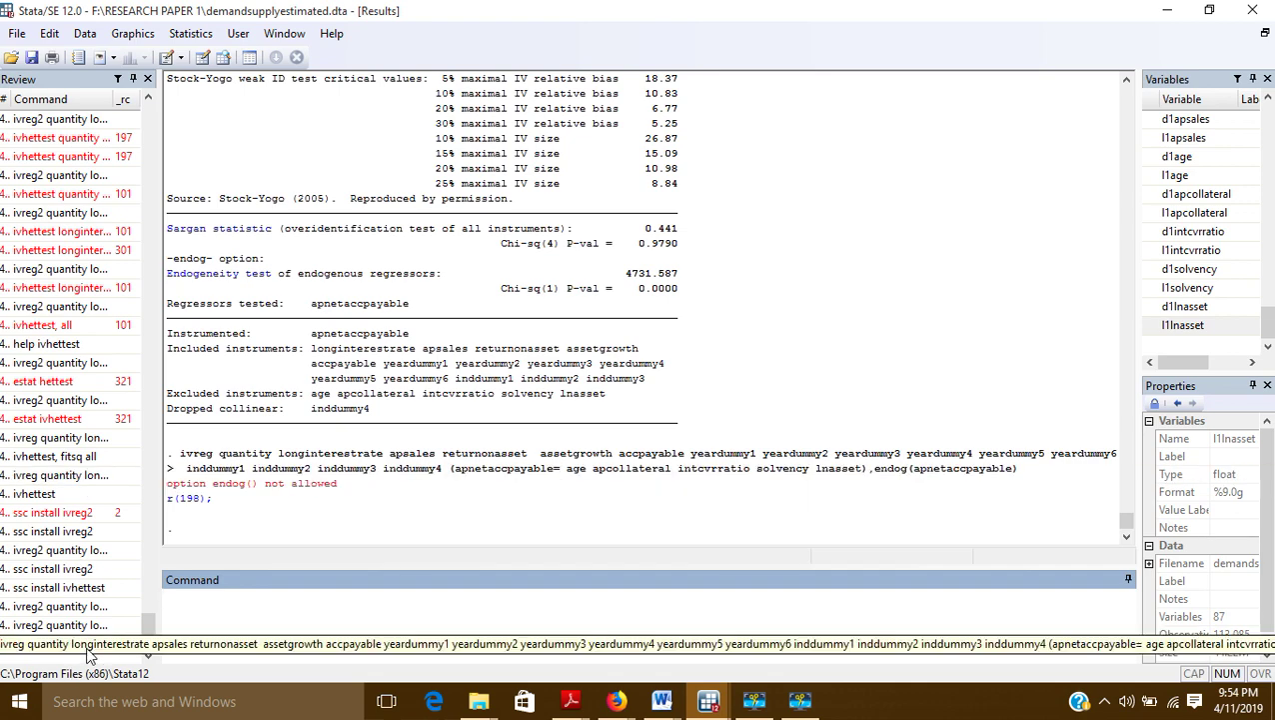
Rerun the ivreg quantity regression with the option endog(apnetaccpayable) removed from the command
click(135, 643)
click(1093, 612)
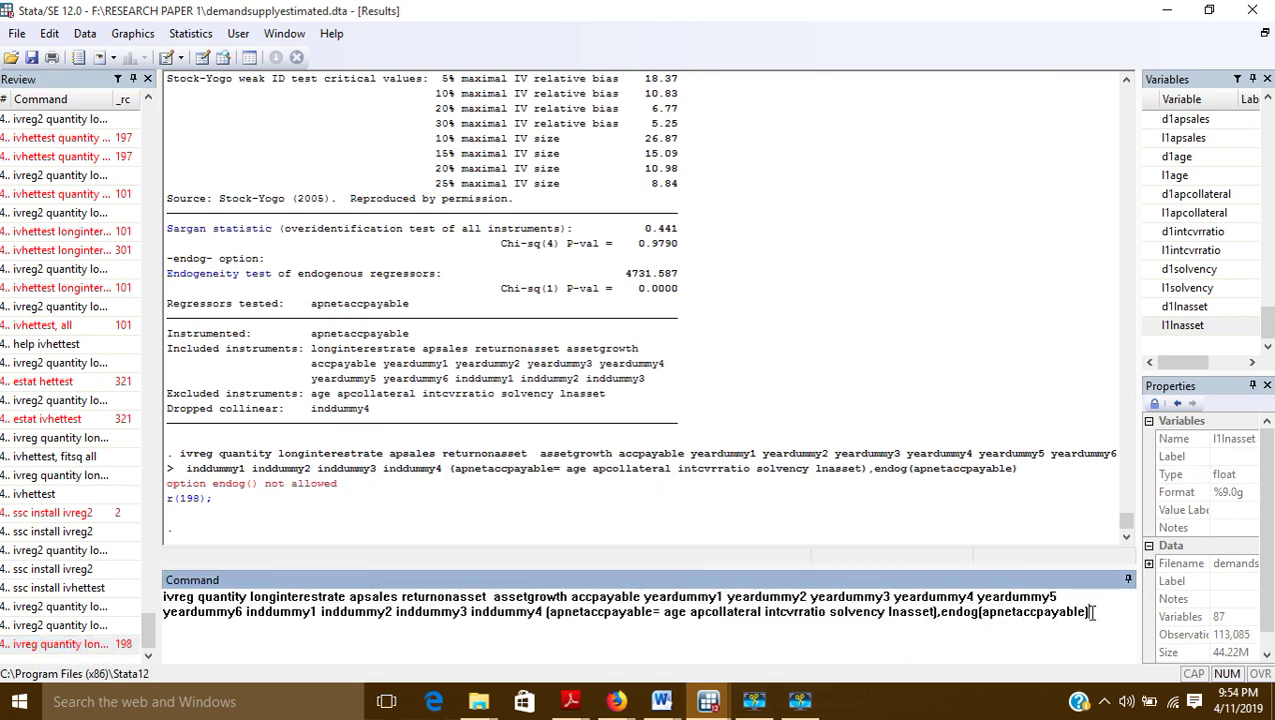
key(BackSpace)
key(BackSpace)
key(BackSpace)
key(BackSpace)
key(BackSpace)
key(BackSpace)
key(BackSpace)
key(BackSpace)
key(BackSpace)
key(BackSpace)
key(BackSpace)
key(BackSpace)
key(BackSpace)
key(BackSpace)
key(BackSpace)
key(BackSpace)
key(BackSpace)
key(BackSpace)
key(BackSpace)
key(BackSpace)
key(BackSpace)
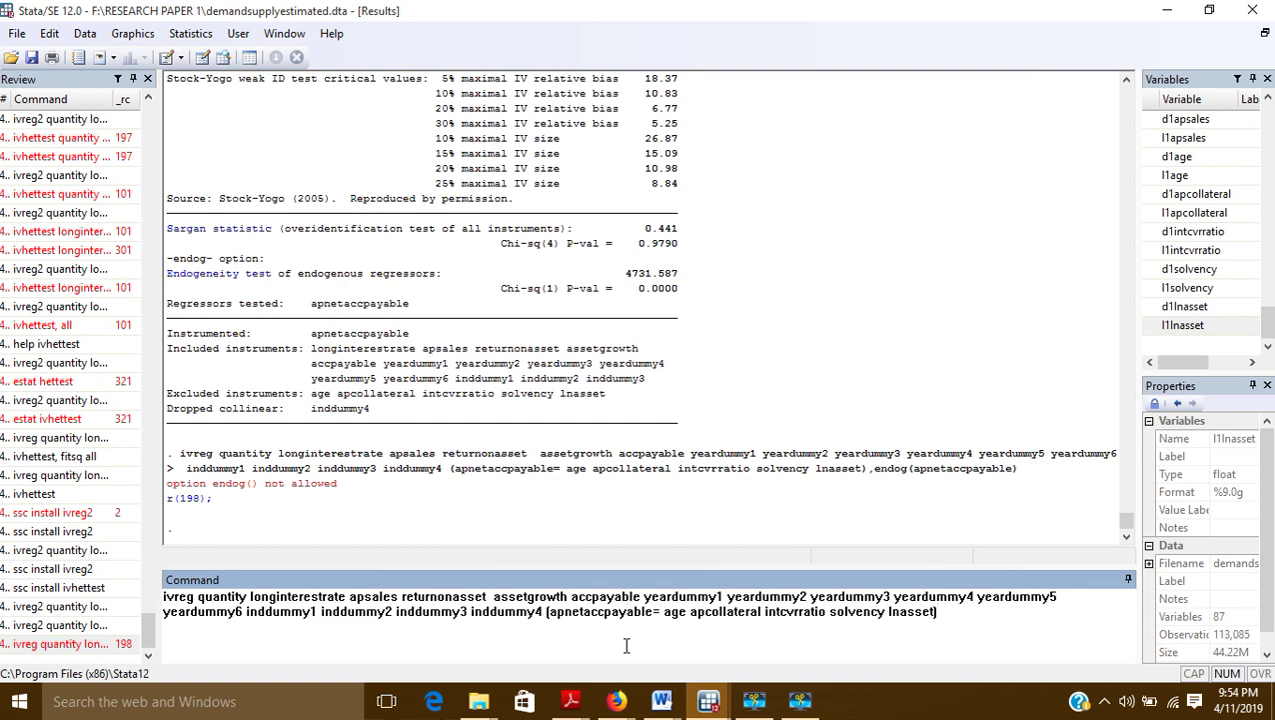
key(Return)
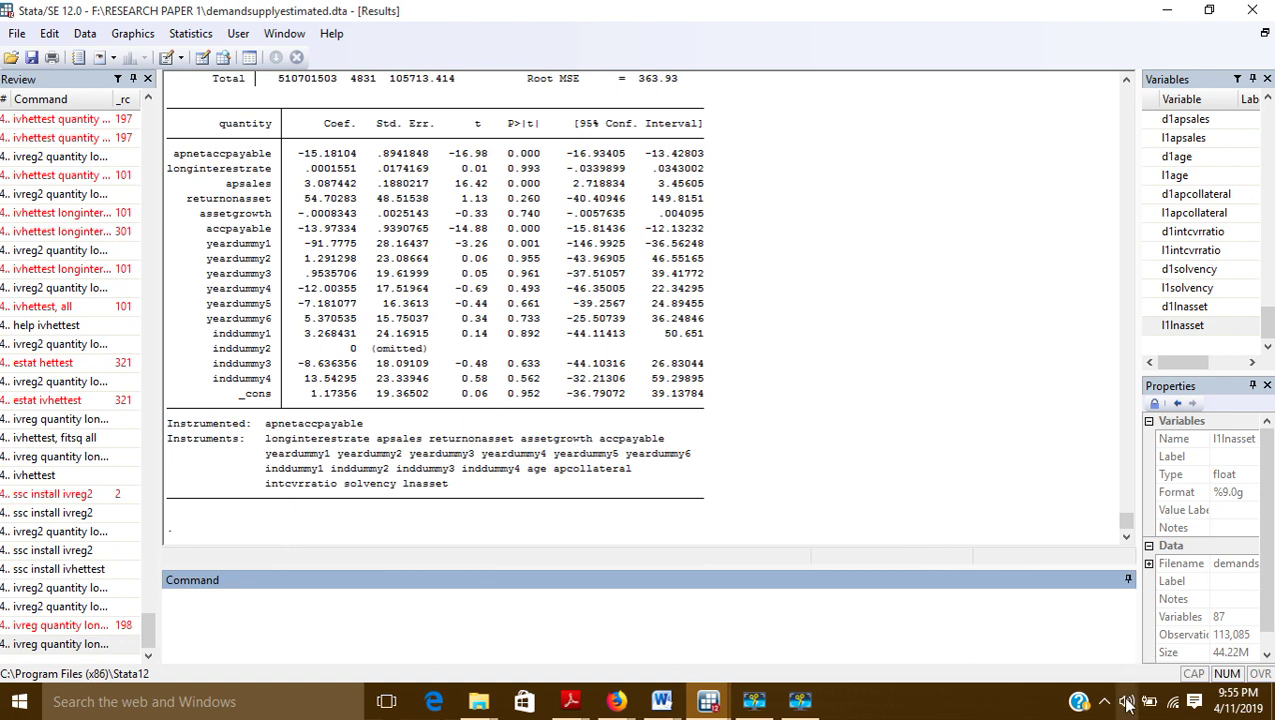
click(756, 701)
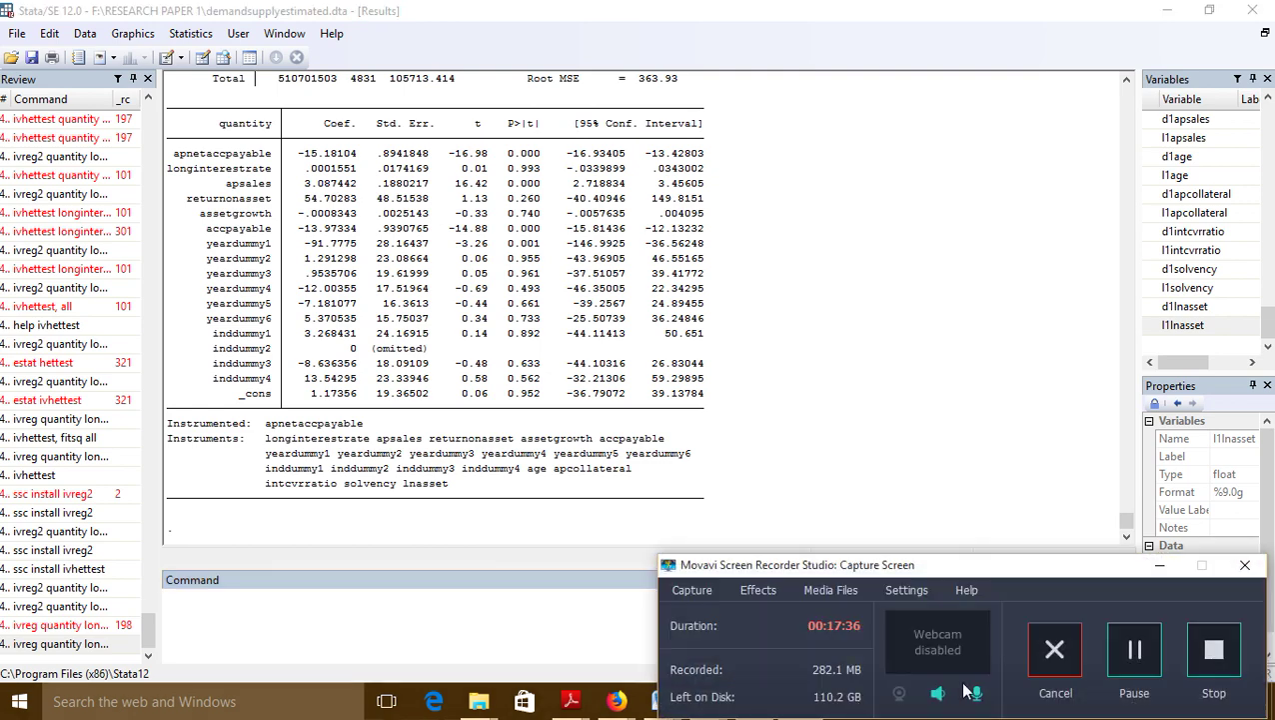
click(1159, 566)
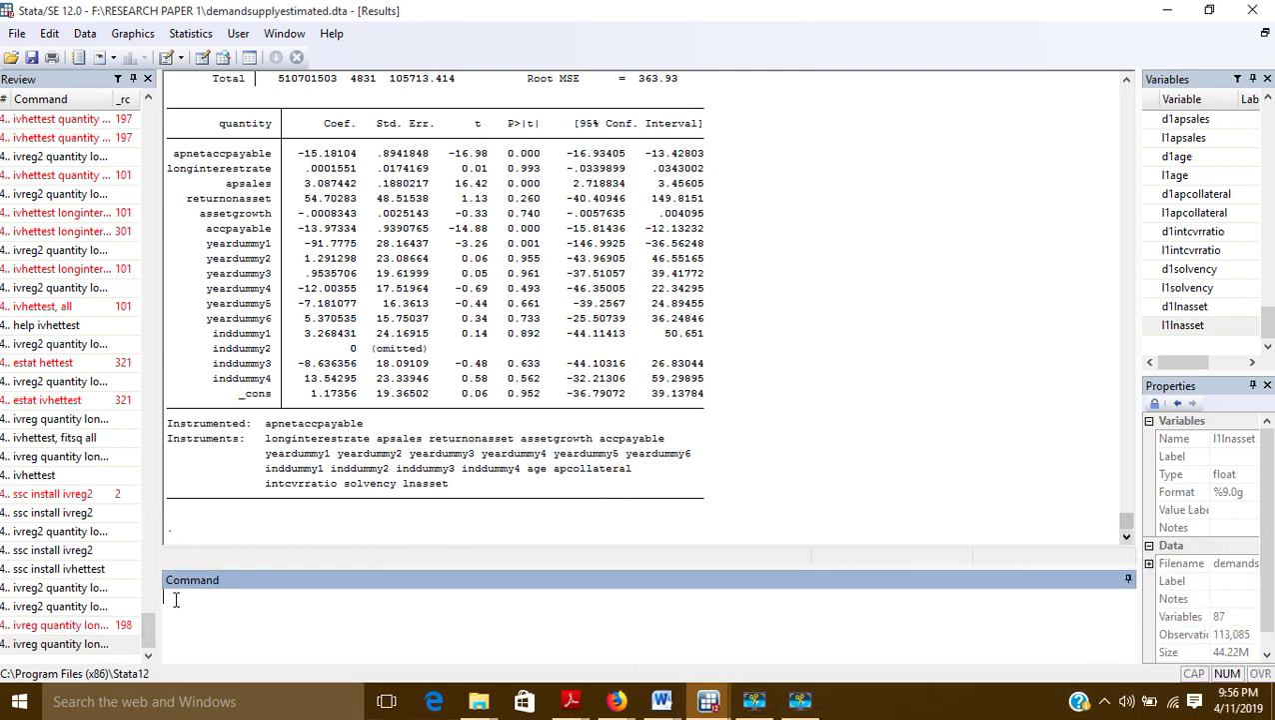
Run the ivhettest heteroskedasticity test on the ivreg regression just estimated
text(ivhettest)
key(Return)
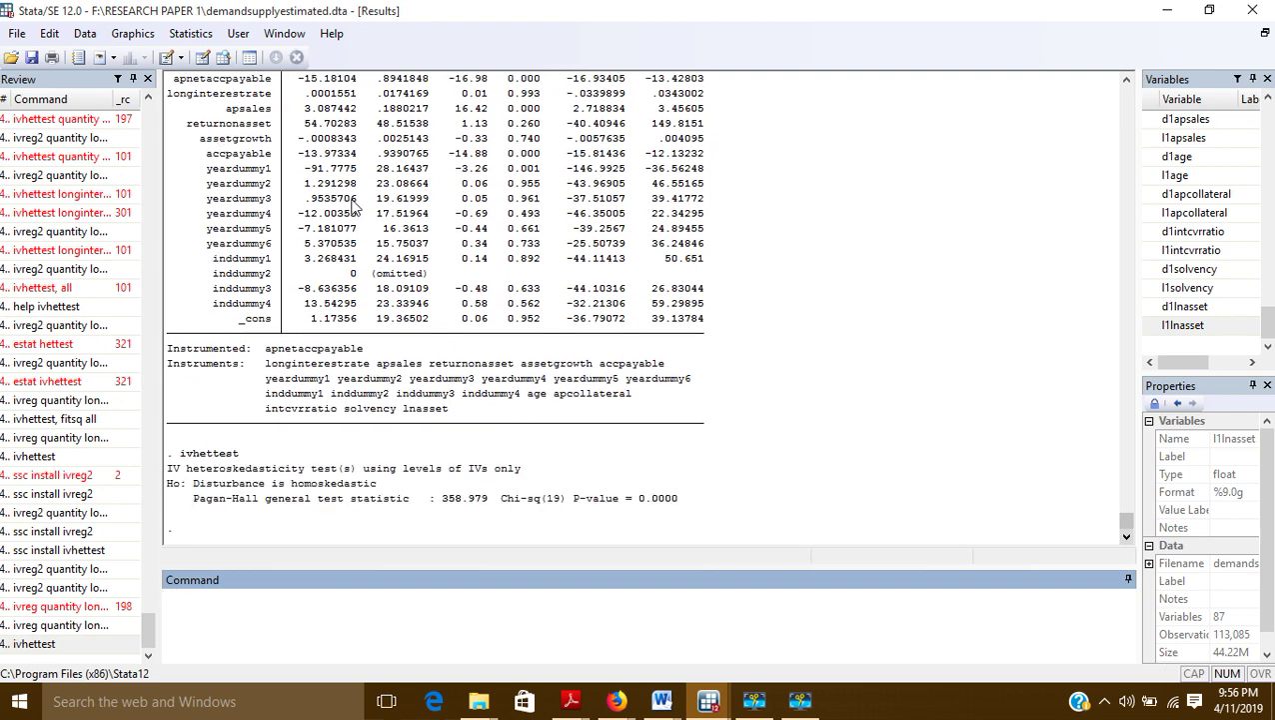
scroll(352, 205, up, 3)
scroll(352, 240, down, 3)
Examine the ivhettest title, null hypothesis, Pagan-Hall general test statistic and p-value
drag(168, 470, 523, 472)
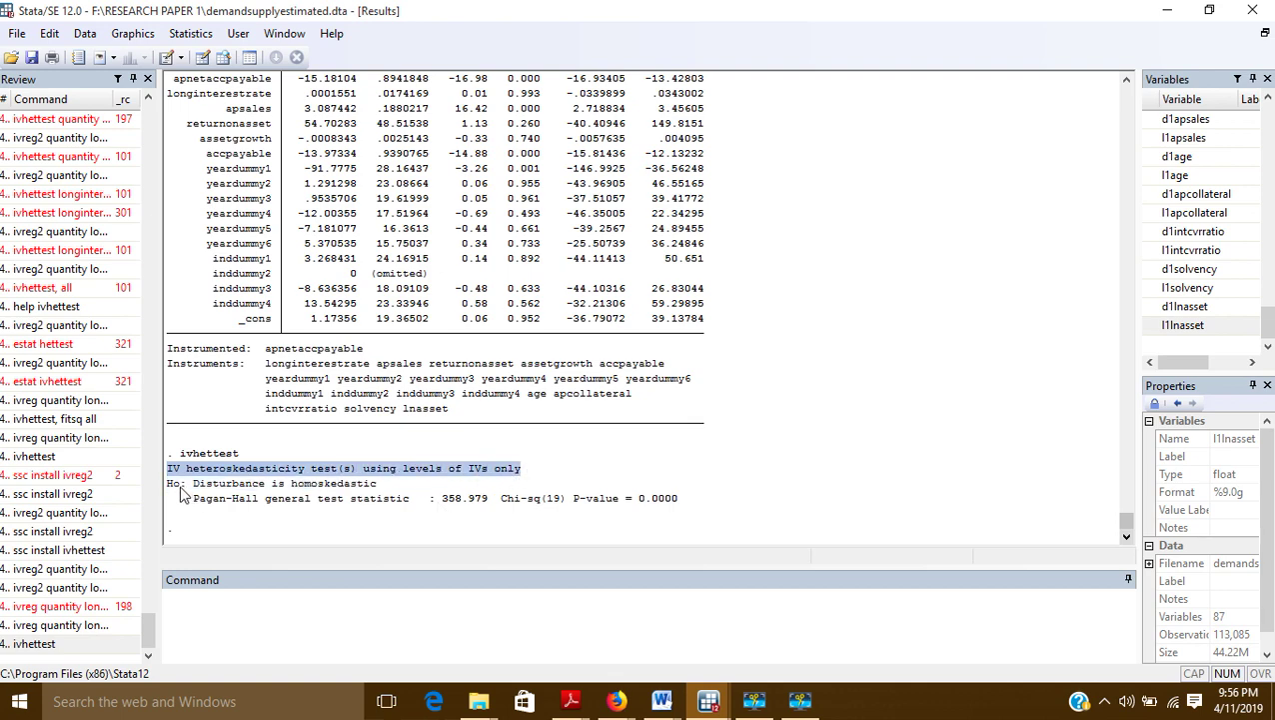
drag(175, 492, 383, 490)
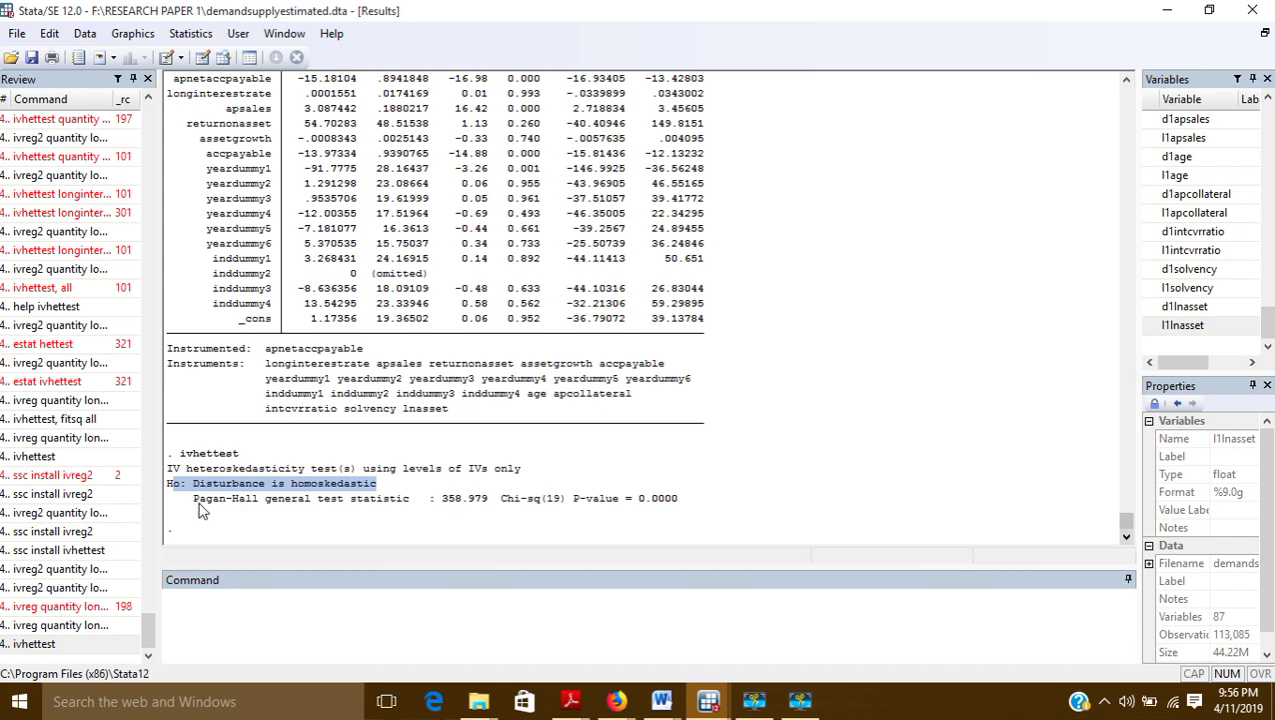
drag(197, 503, 413, 512)
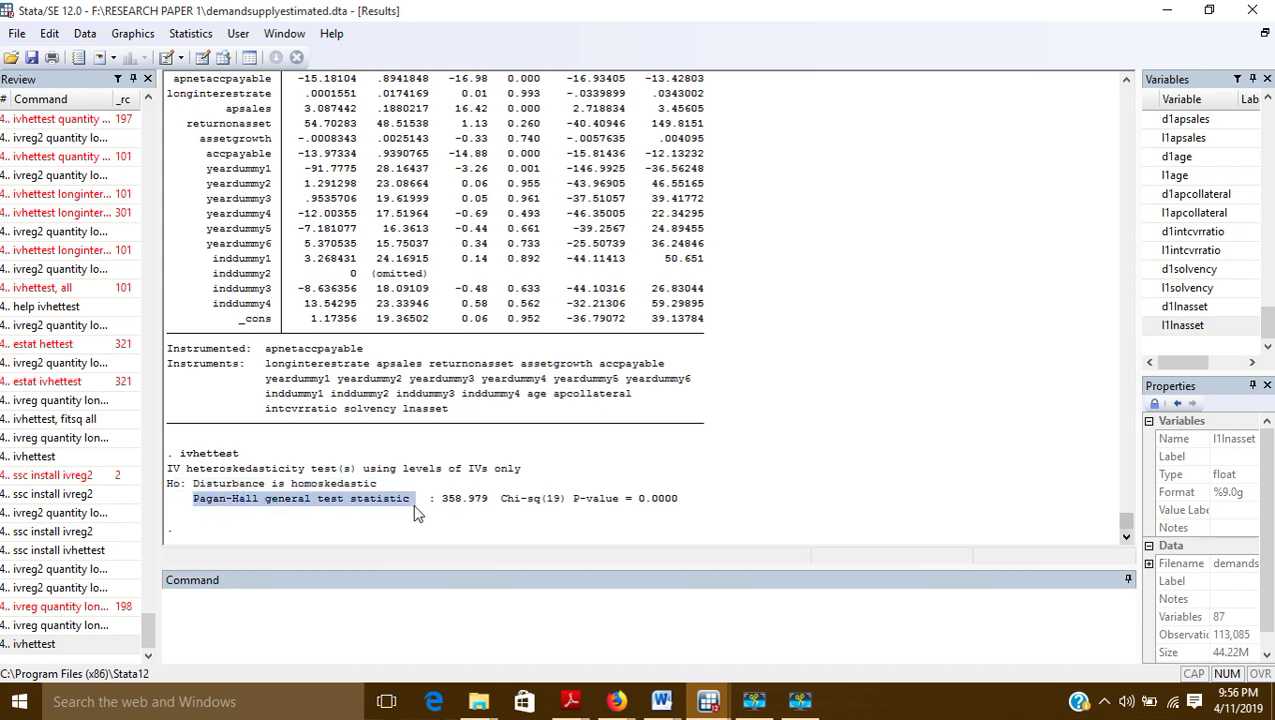
drag(575, 502, 679, 516)
click(679, 516)
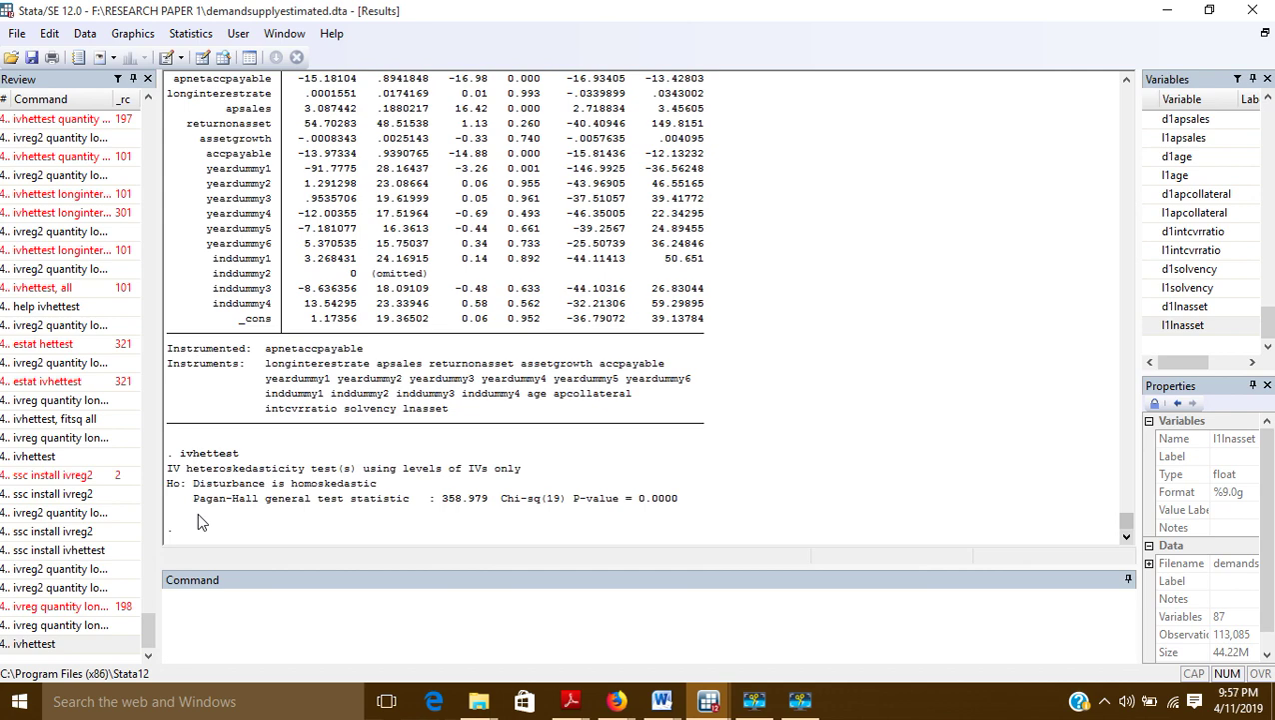
Review the earlier ivreg and ivreg2 regression outputs above the heteroskedasticity test, including the 2SLS estimation header
scroll(402, 487, up, 7)
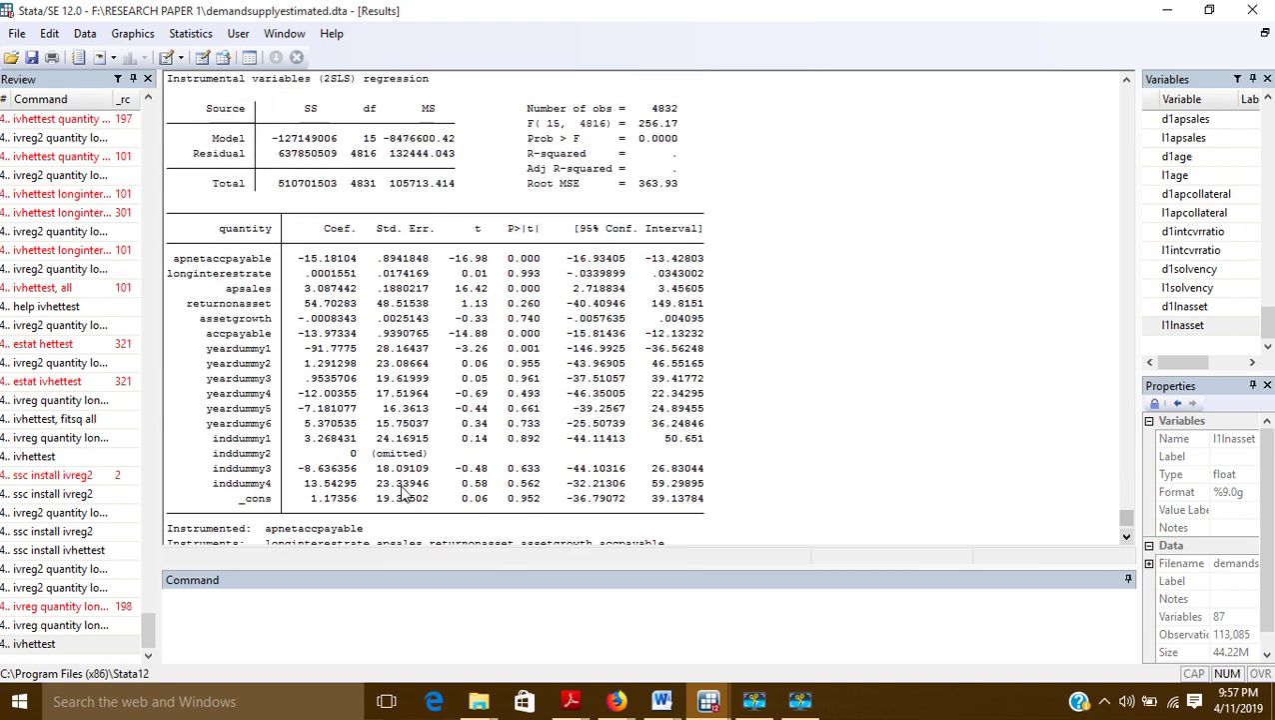
scroll(403, 487, up, 15)
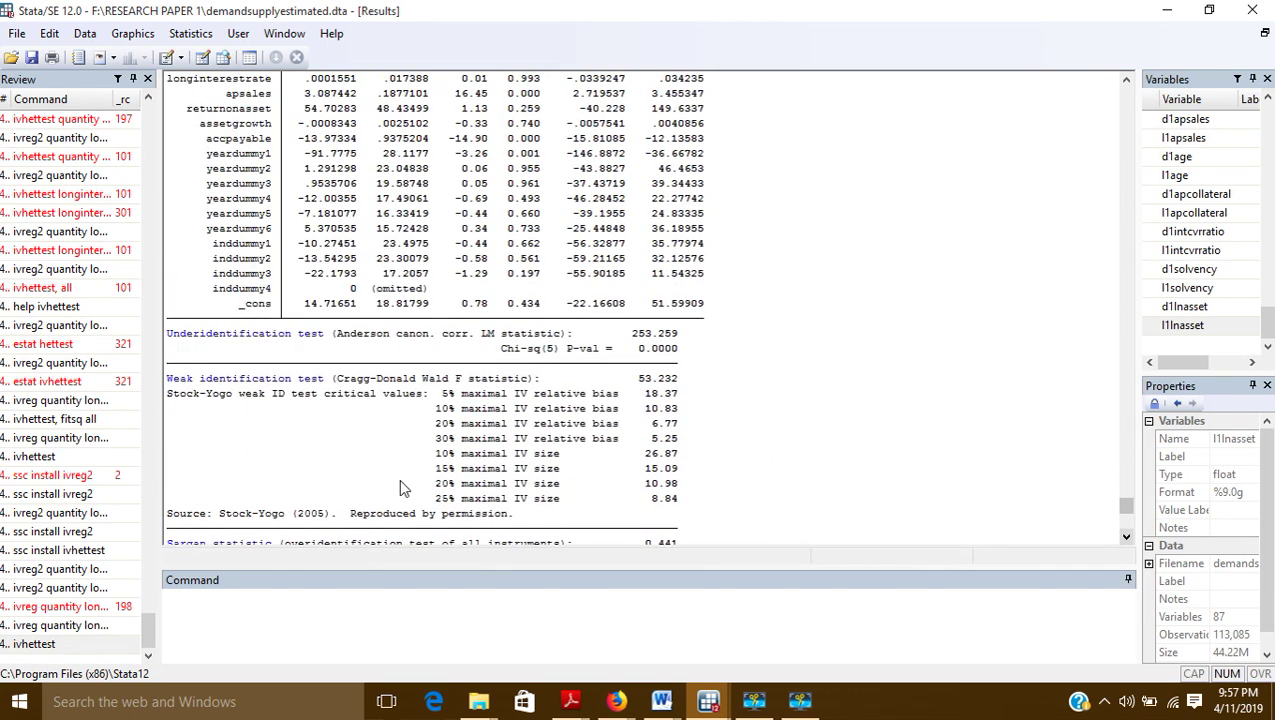
scroll(402, 487, up, 5)
scroll(402, 487, down, 6)
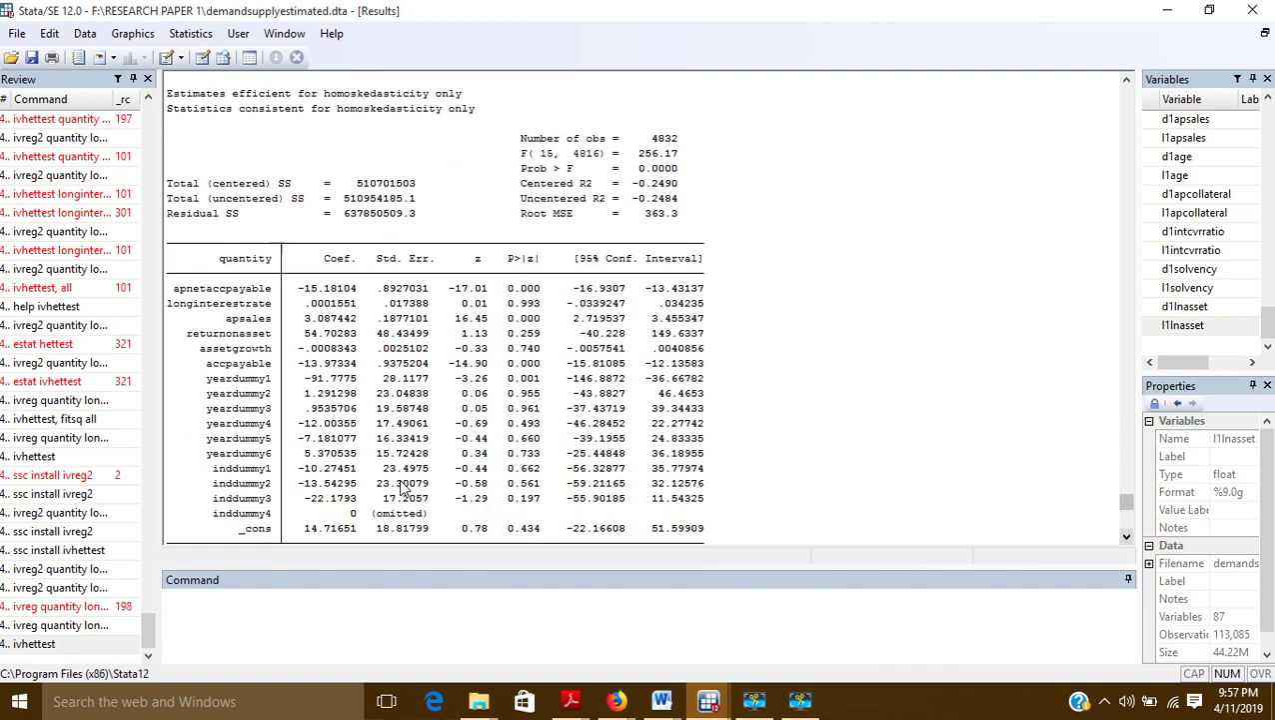
scroll(298, 303, up, 4)
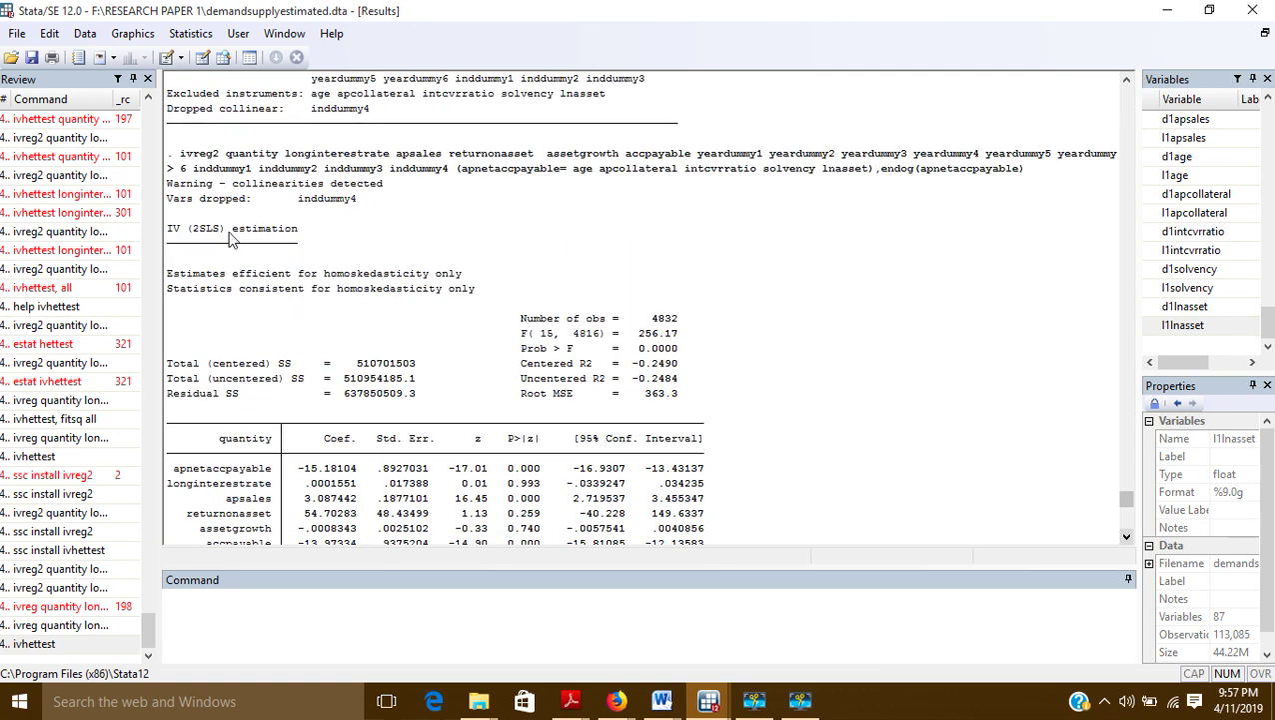
scroll(229, 240, down, 20)
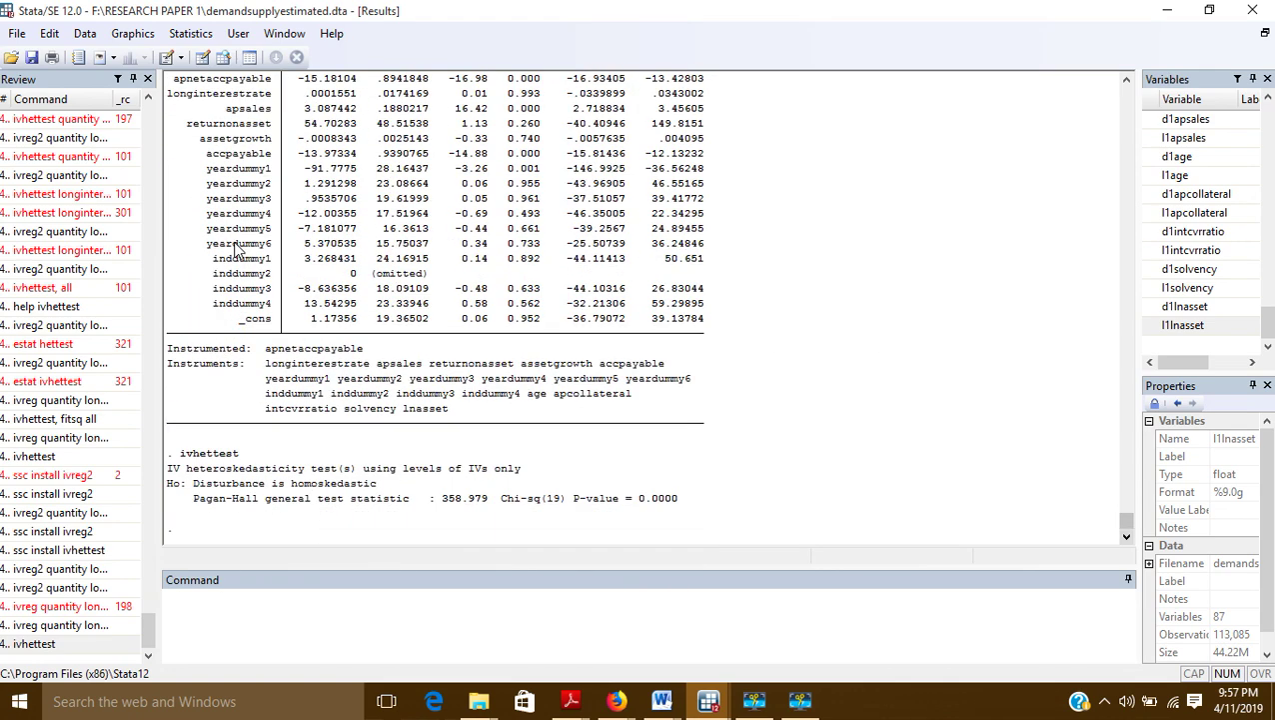
Examine the whole ivhettest result together with the ivreg coefficient table it is based on
drag(174, 453, 683, 517)
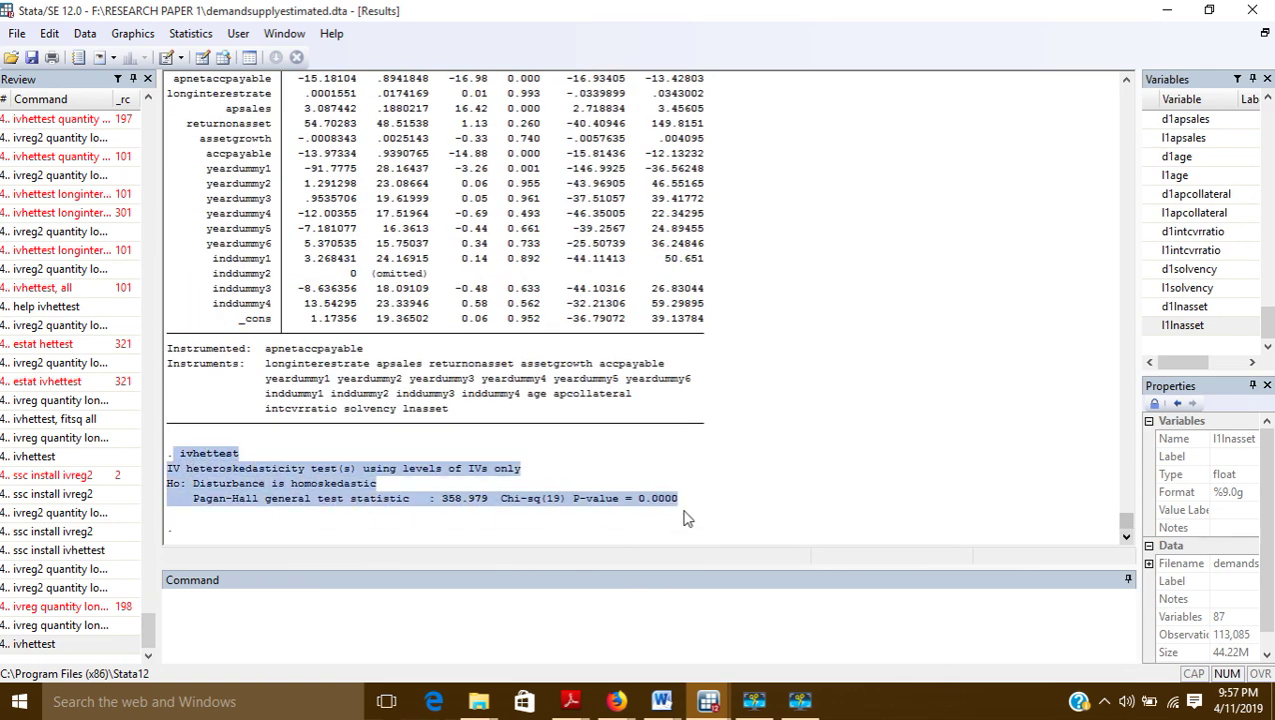
click(603, 526)
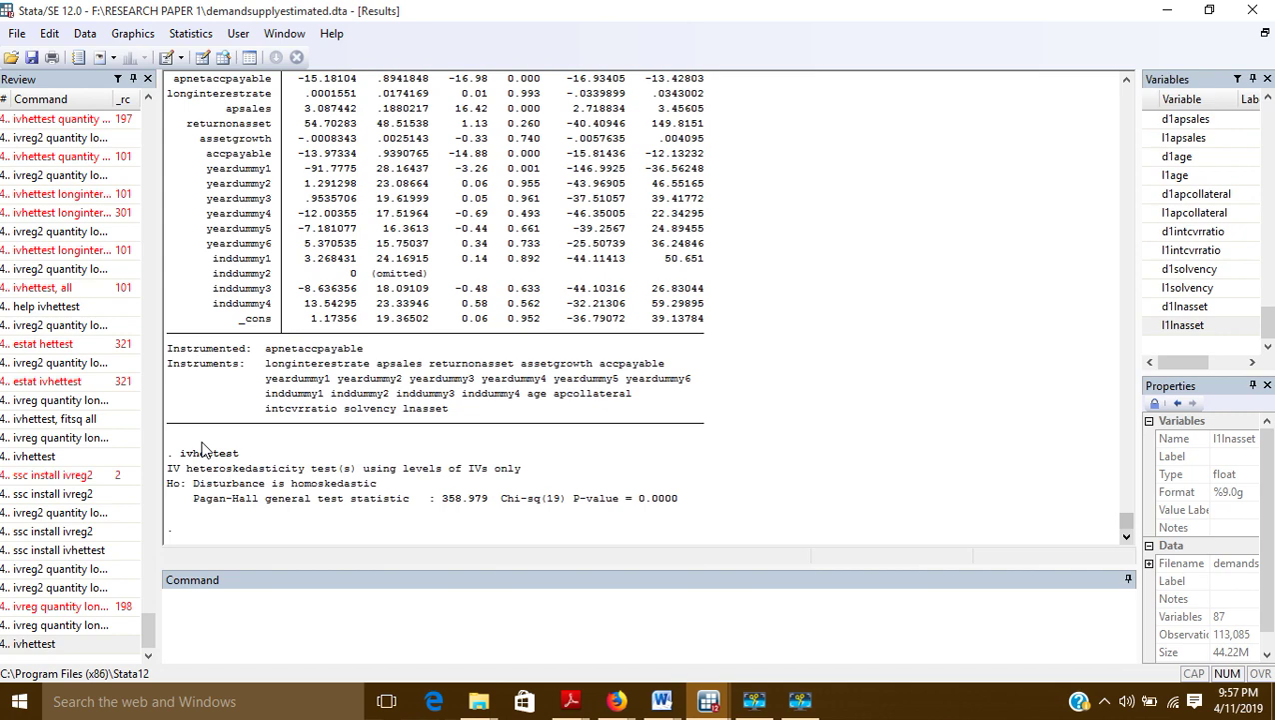
scroll(201, 449, up, 8)
scroll(201, 450, down, 7)
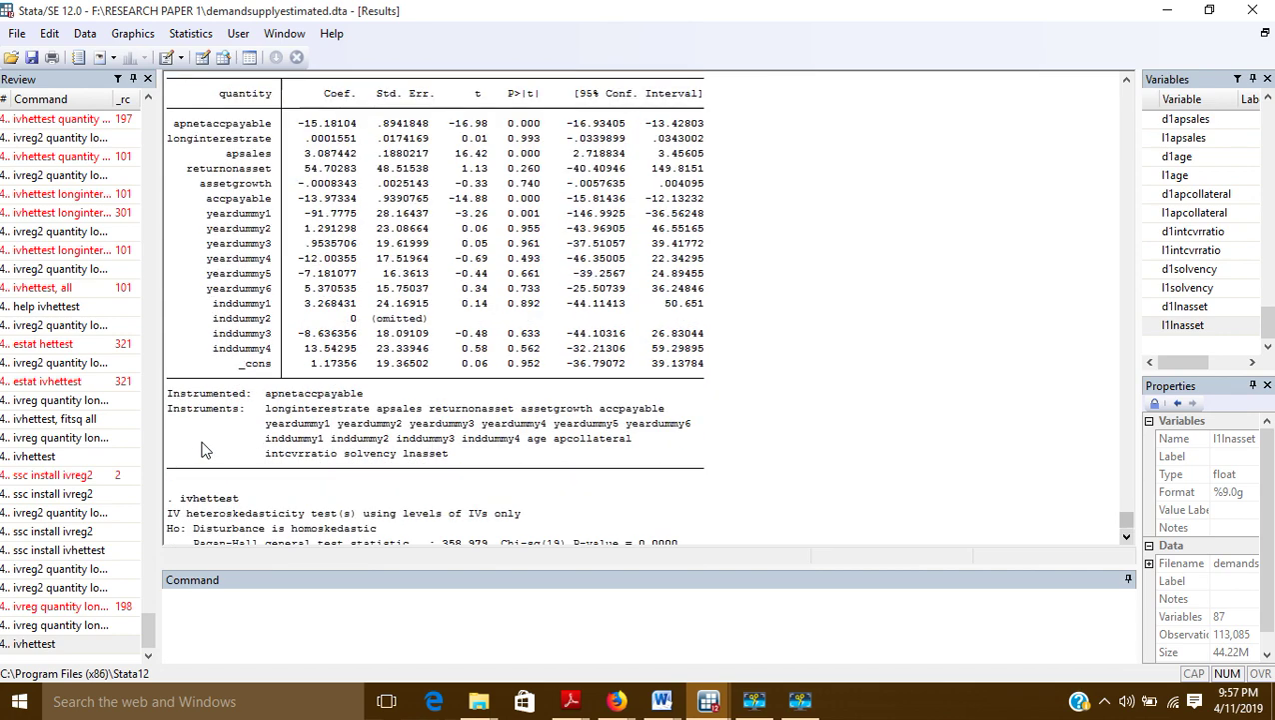
scroll(201, 450, down, 1)
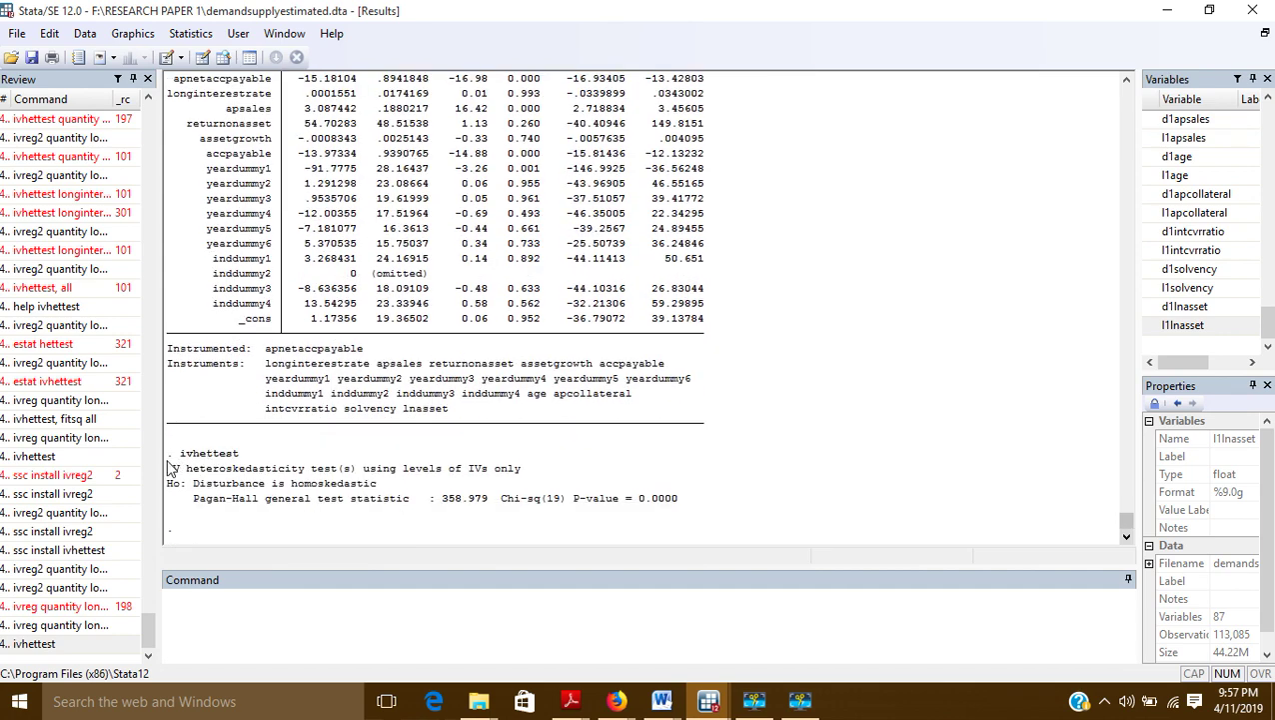